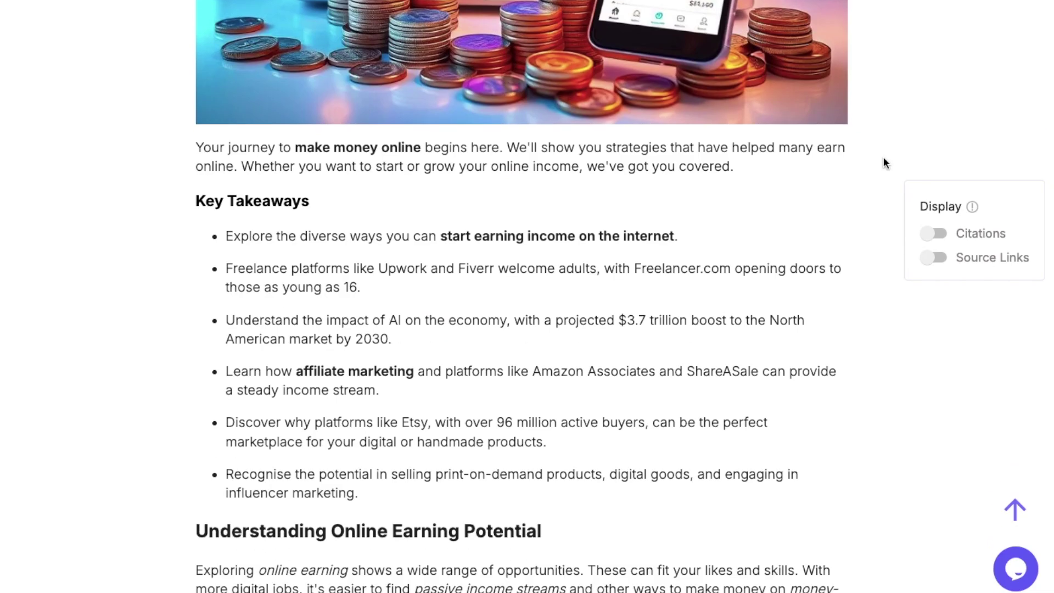
- Review the finished make-money-online article from its key takeaways through the conclusion and the FAQ section
scroll(883, 160, down, 4)
scroll(883, 162, down, 1)
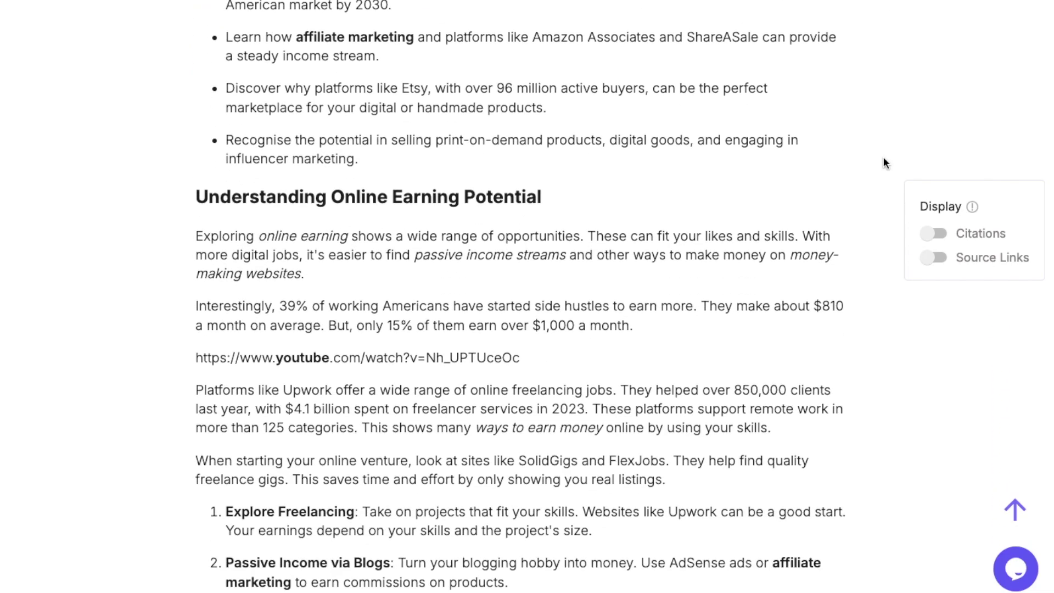
scroll(577, 192, down, 8)
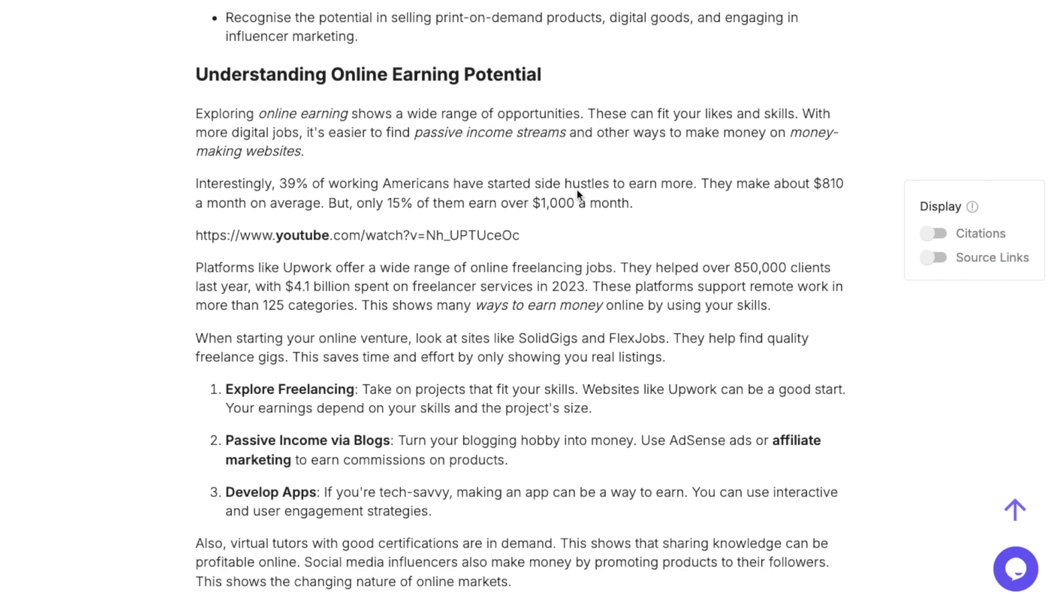
scroll(577, 194, down, 2)
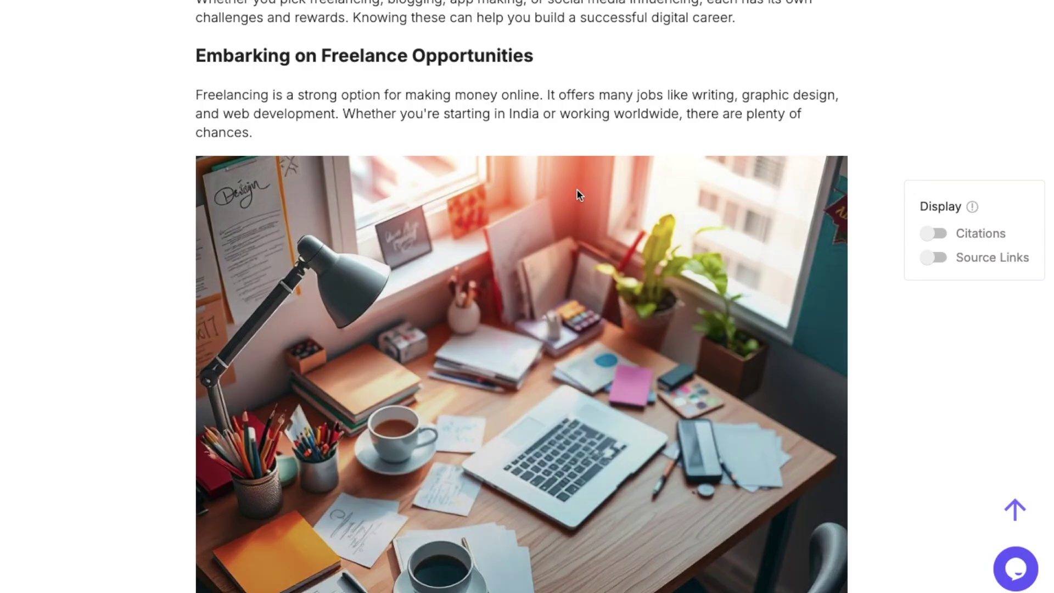
scroll(577, 194, down, 7)
scroll(577, 193, down, 15)
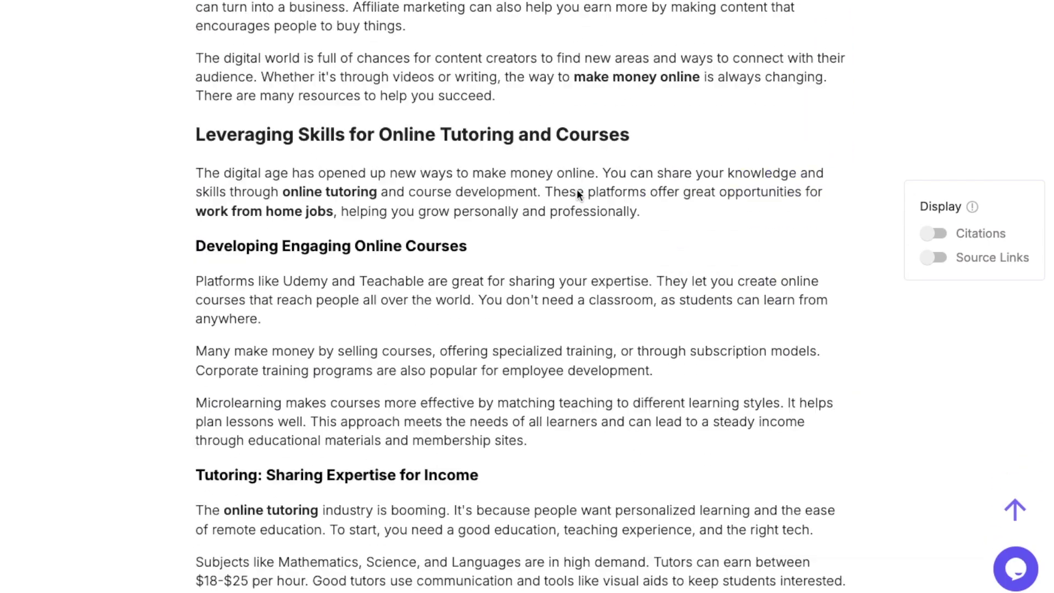
scroll(577, 190, down, 12)
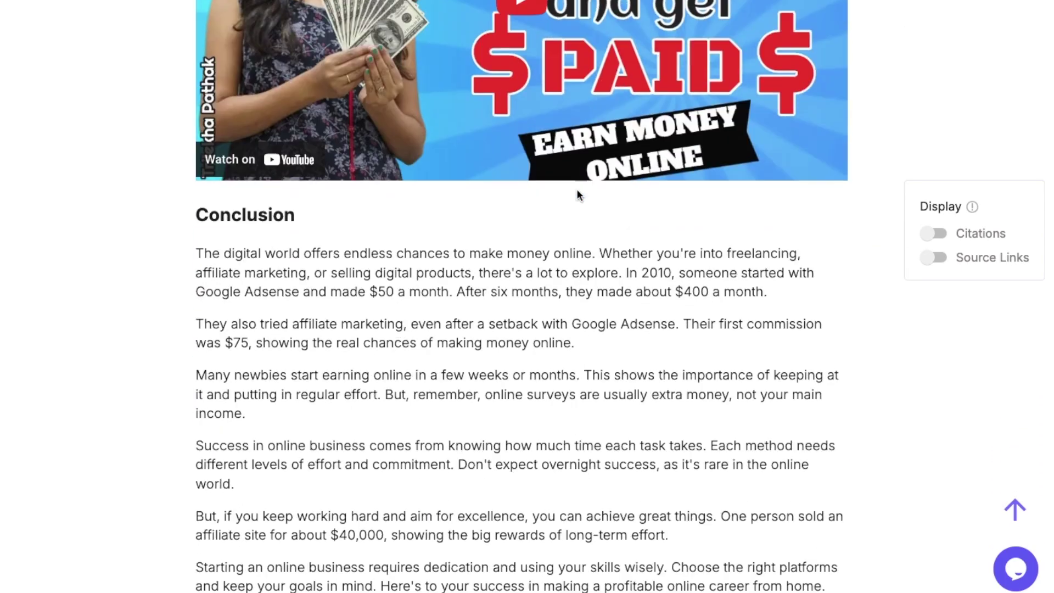
scroll(578, 193, down, 5)
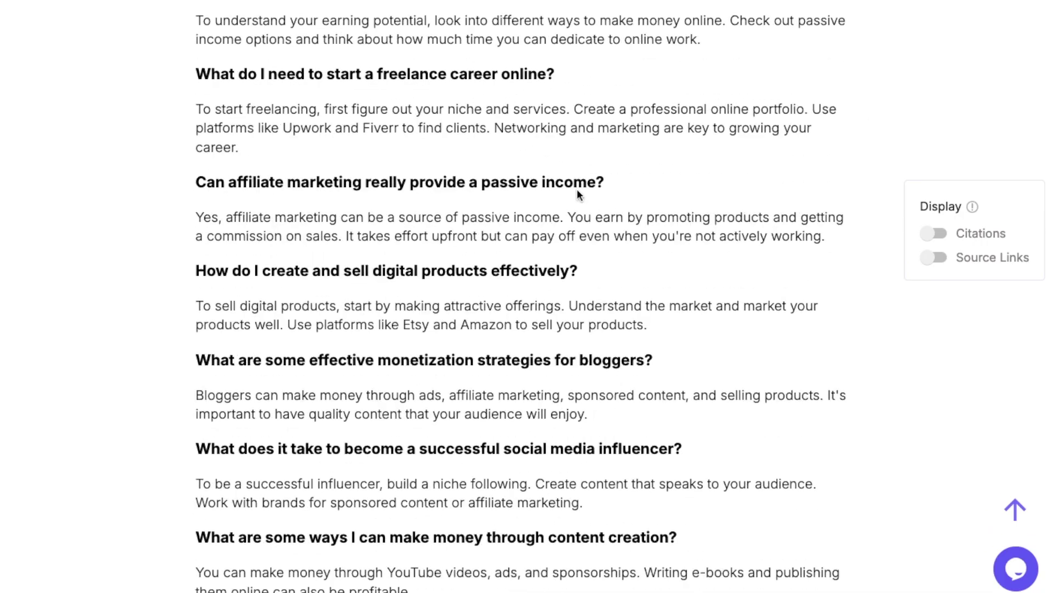
scroll(579, 196, up, 3)
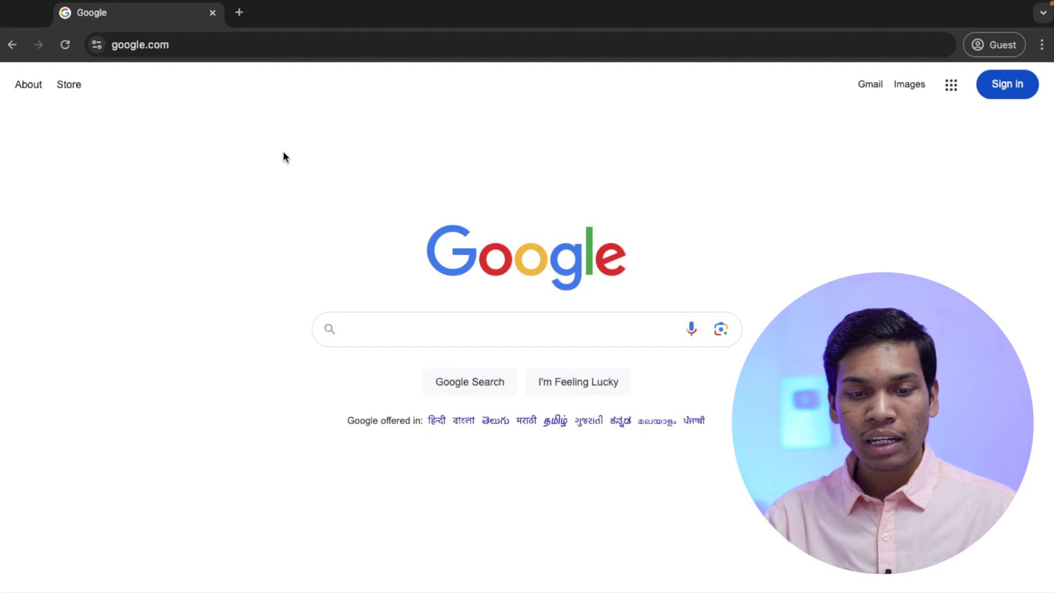
- Go to seowriting.ai and start a free account by logging in with Google
click(209, 55)
text(s)
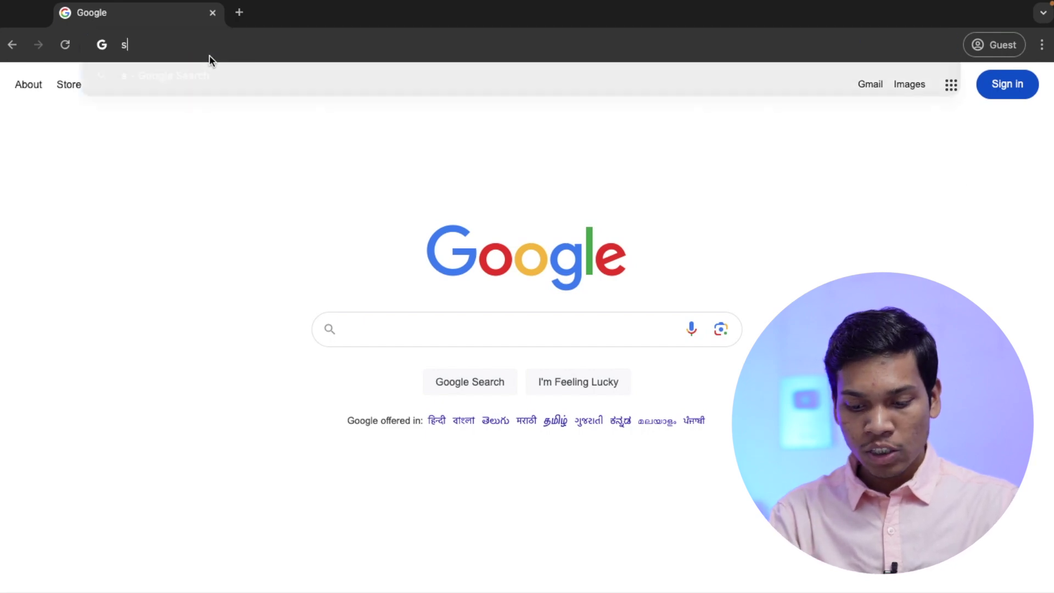
text(eowriting)
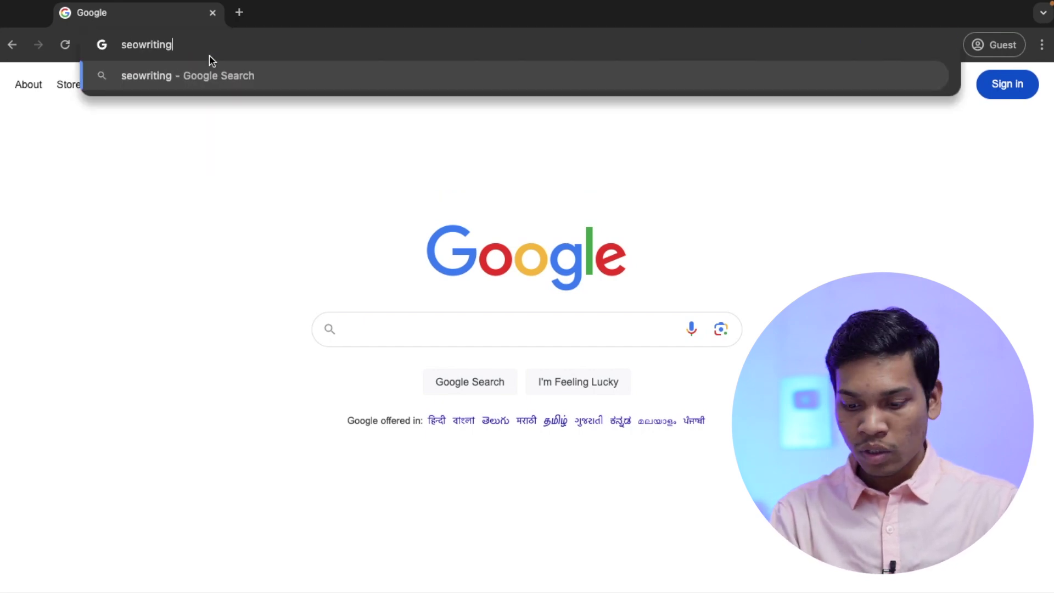
text(.ai)
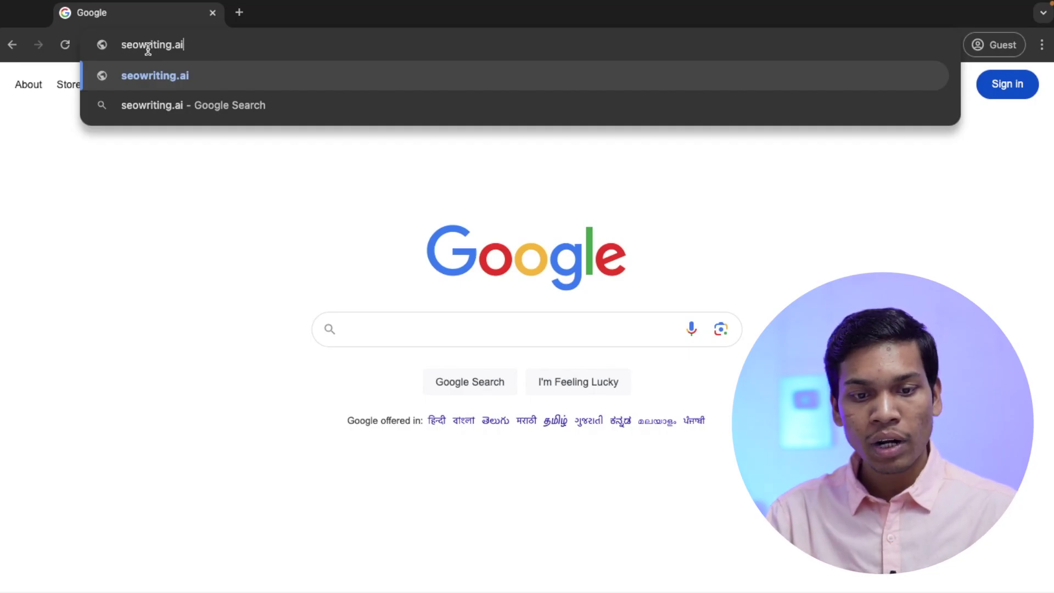
key(Return)
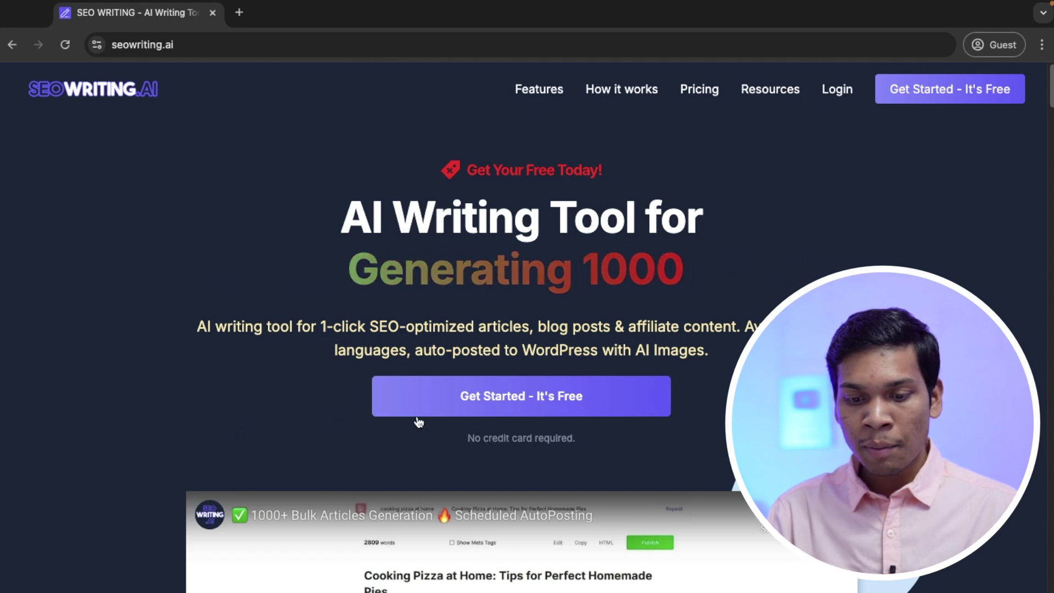
click(619, 396)
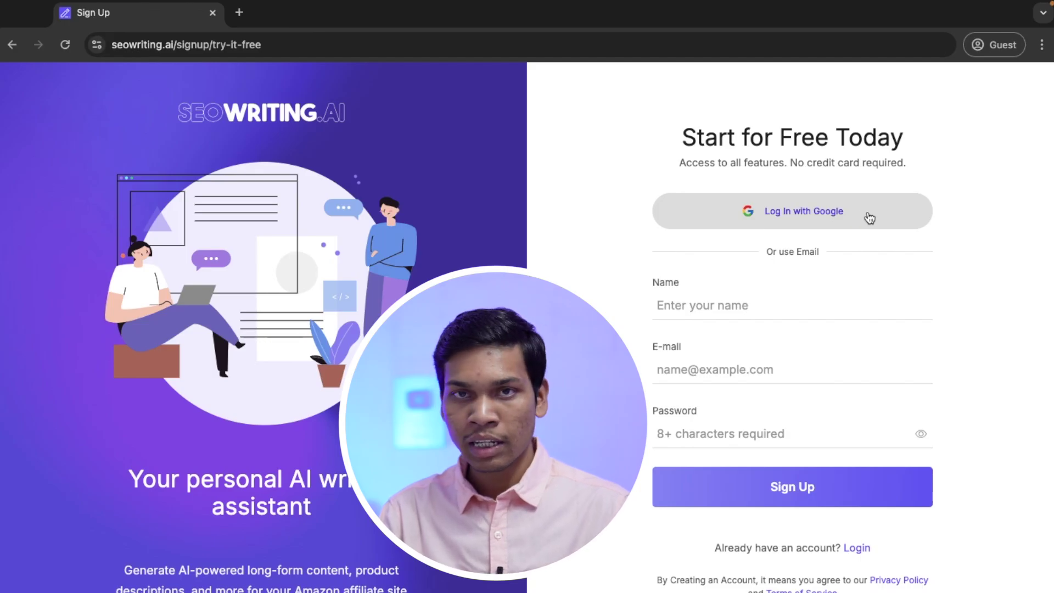
click(897, 210)
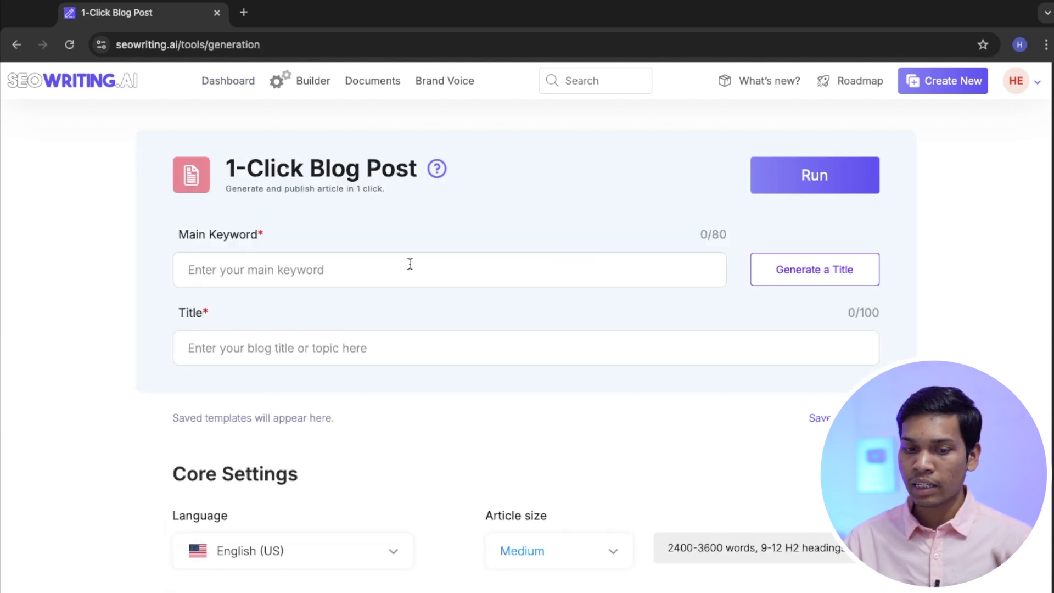
- Set the blog post's main keyword to "make money online" and generate a title from it
click(242, 271)
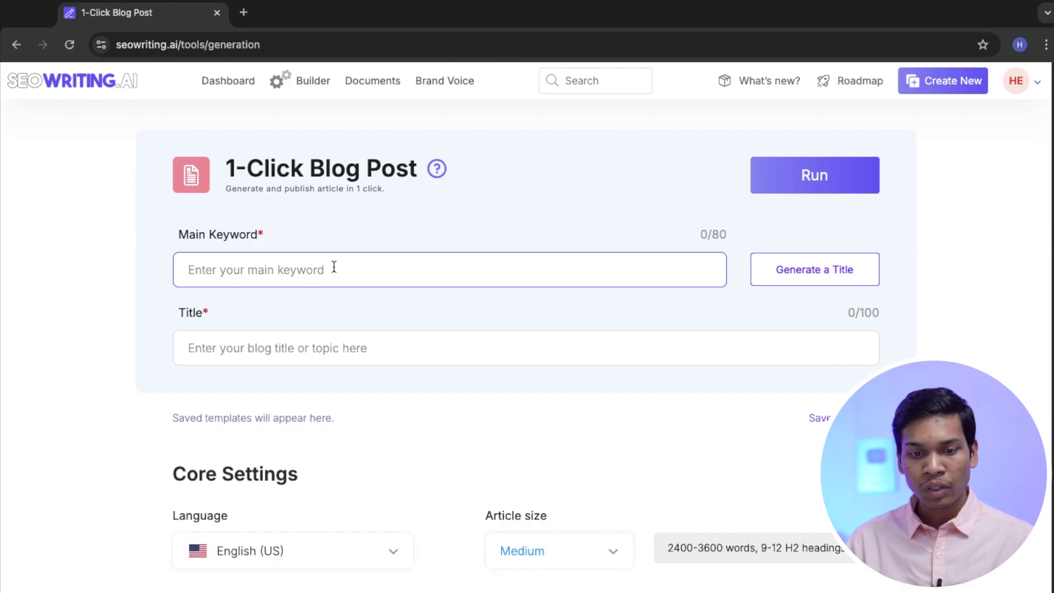
text(make money online)
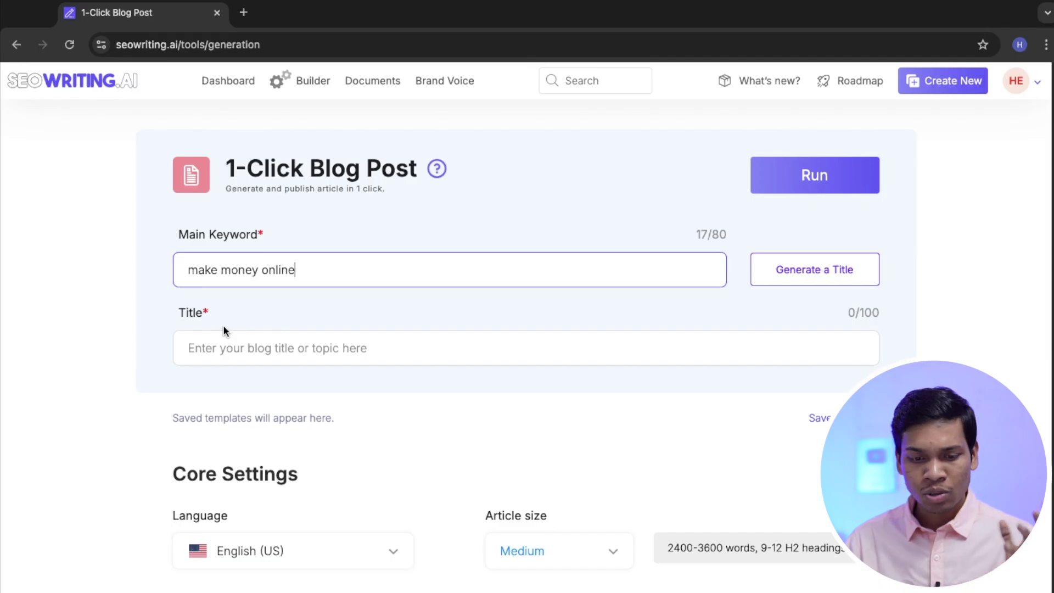
click(869, 276)
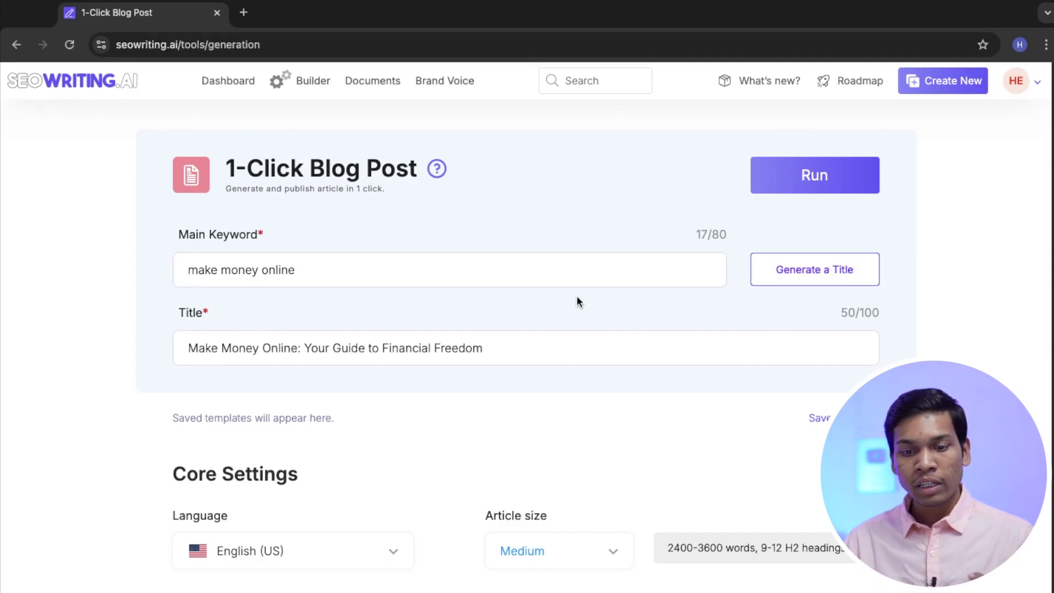
- Generate a different title for the blog post from the same main keyword
drag(509, 349, 132, 323)
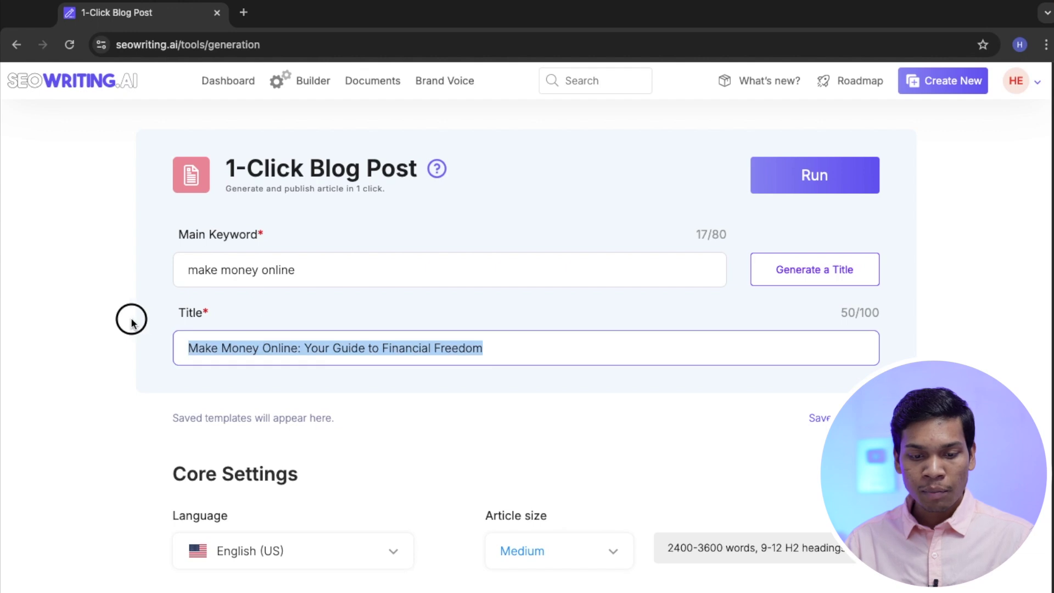
click(231, 349)
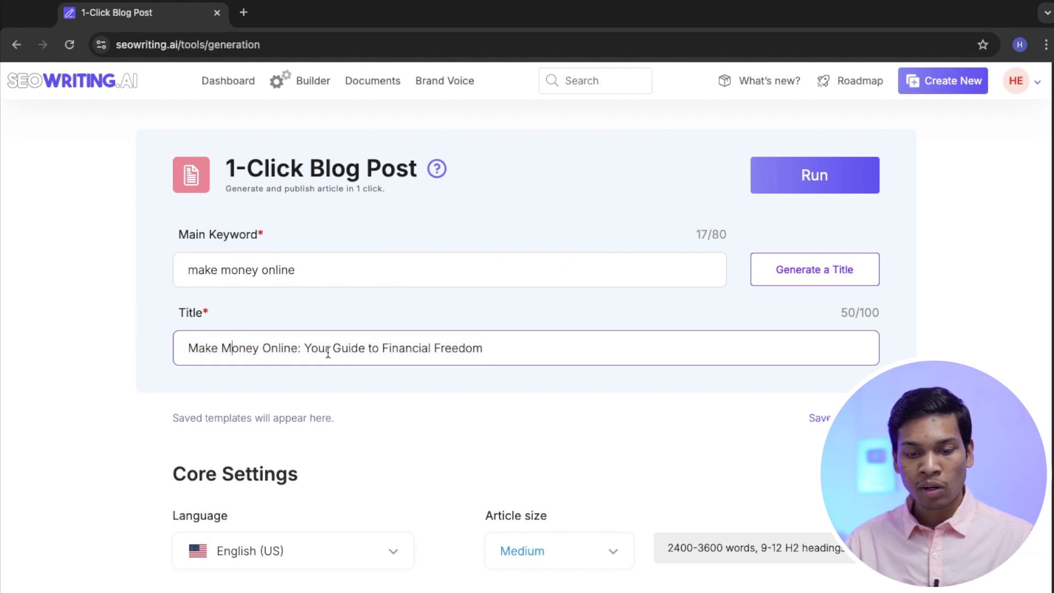
click(508, 376)
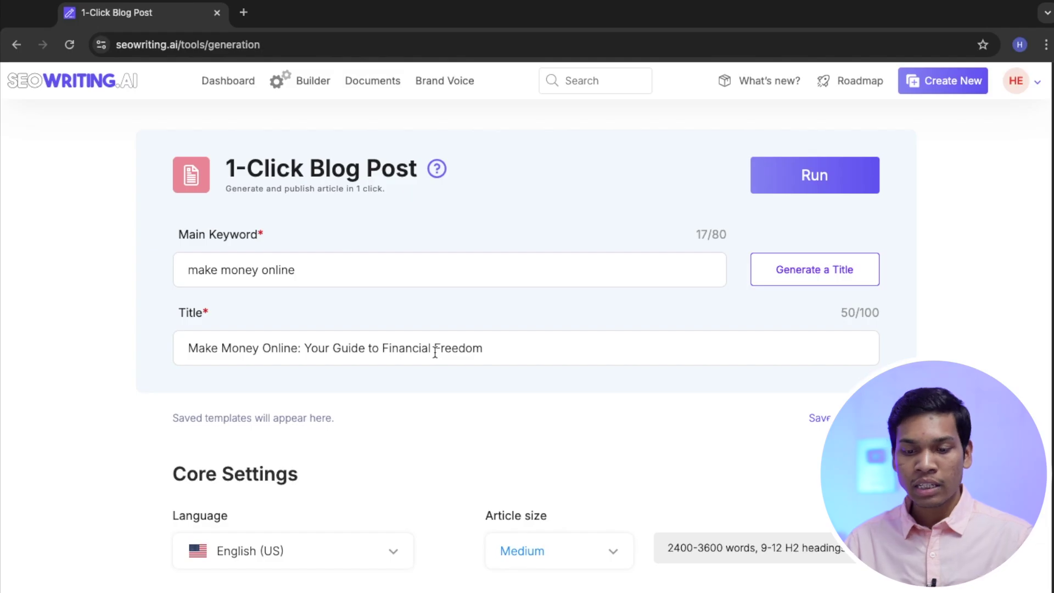
click(857, 271)
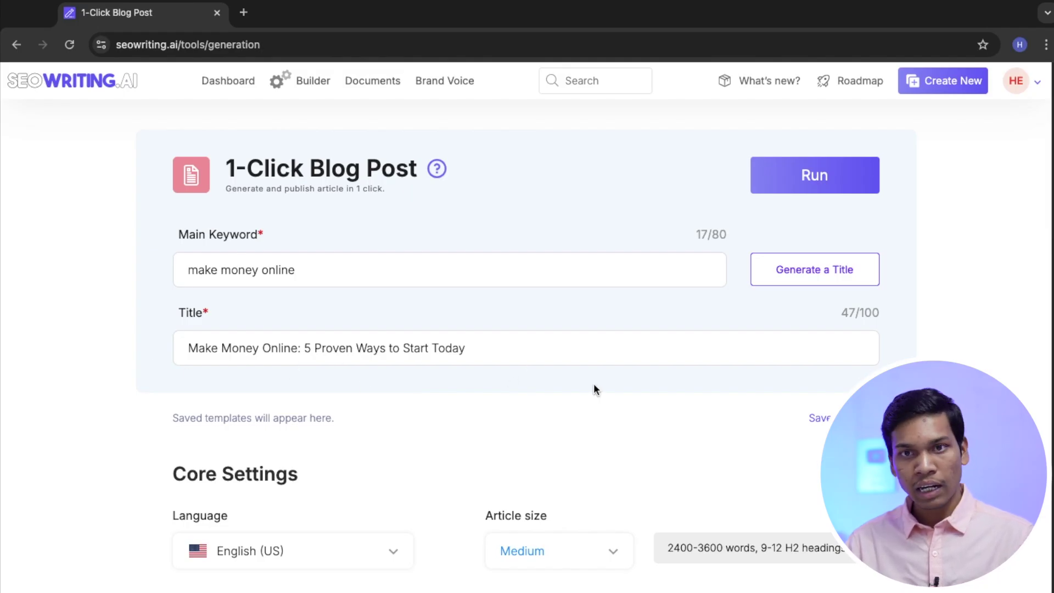
- Look through the available article languages in the core settings and set the language to English (UK)
scroll(485, 389, down, 2)
scroll(487, 388, down, 5)
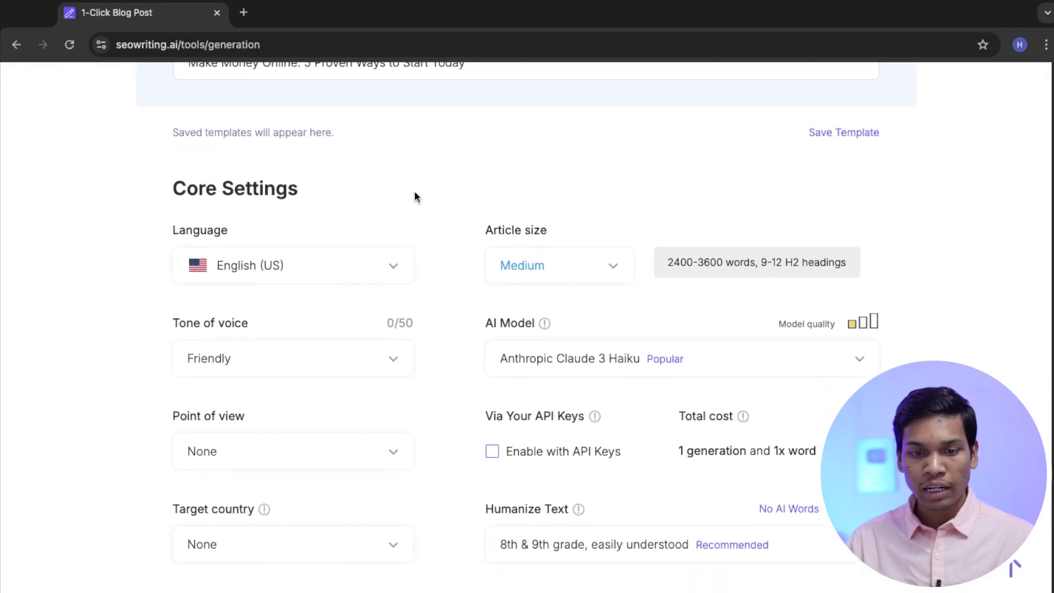
scroll(415, 196, down, 1)
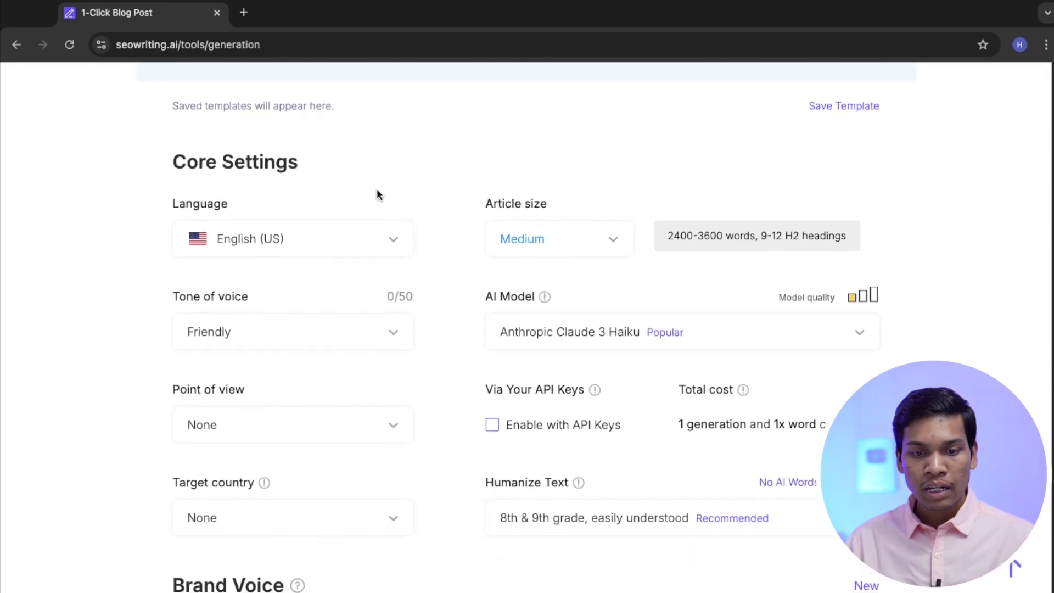
click(357, 244)
scroll(308, 360, down, 15)
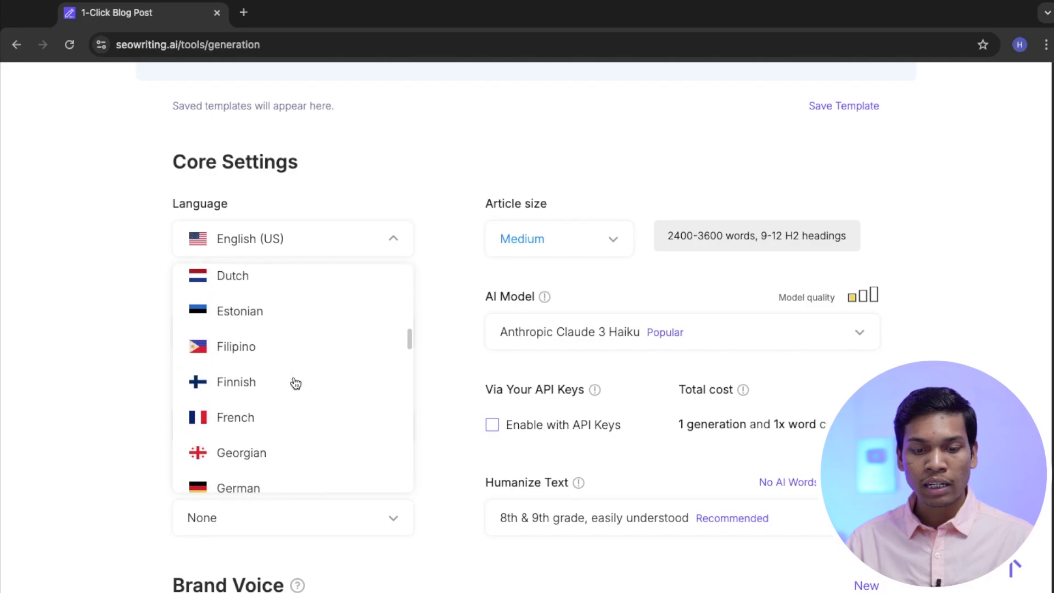
scroll(297, 404, down, 10)
scroll(288, 426, up, 8)
scroll(337, 414, up, 8)
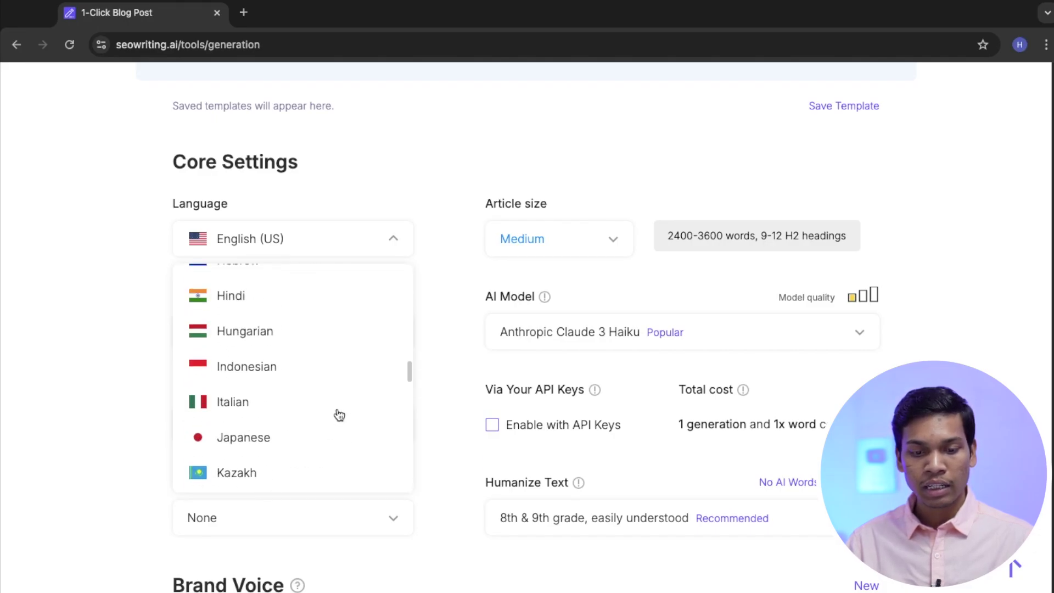
scroll(287, 367, up, 10)
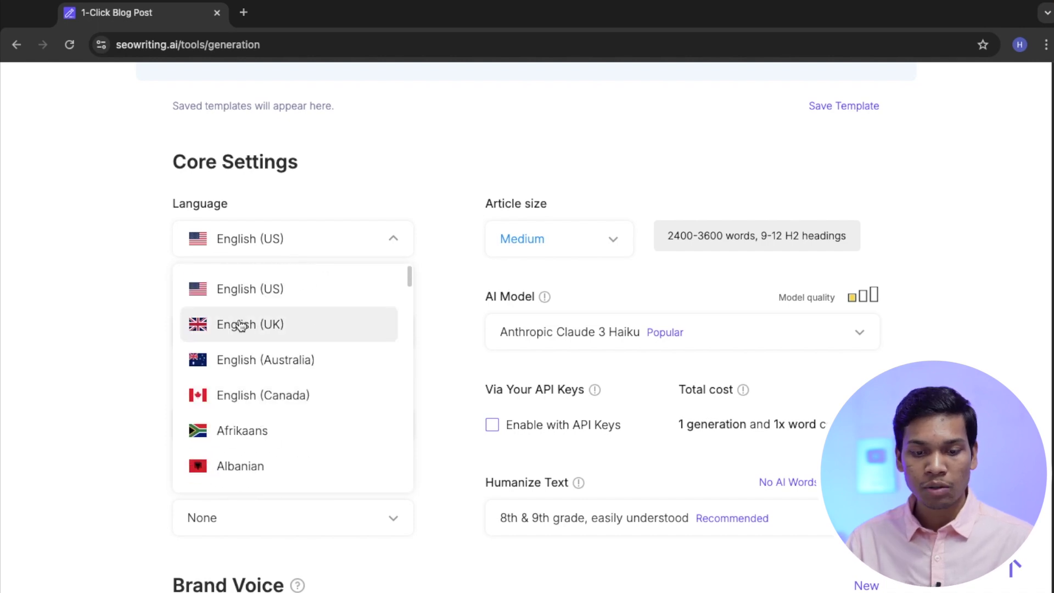
click(245, 327)
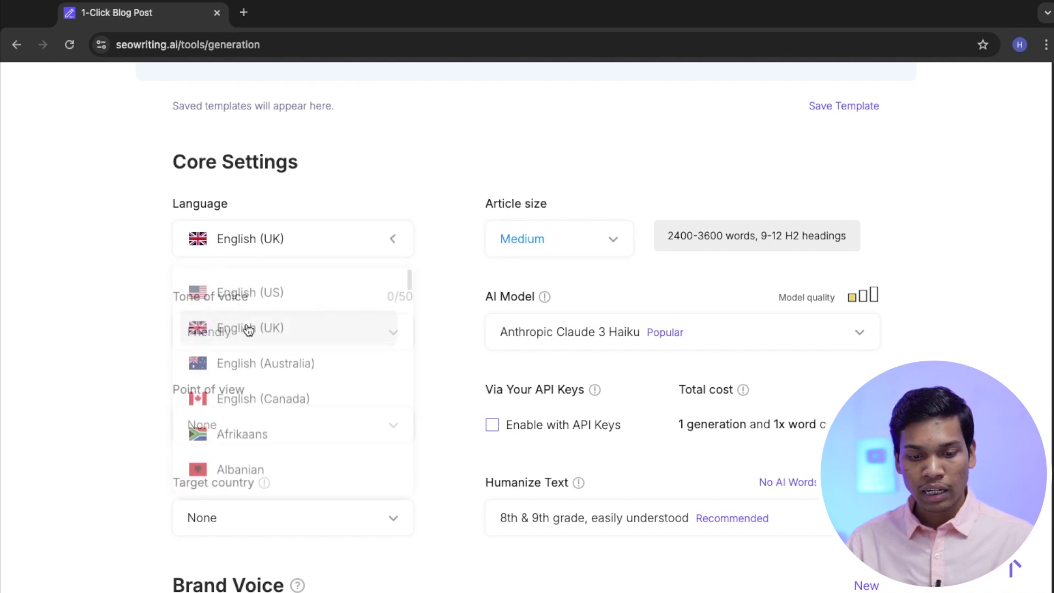
- Look through the tone of voice options and choose Friendly for the article
scroll(264, 338, down, 1)
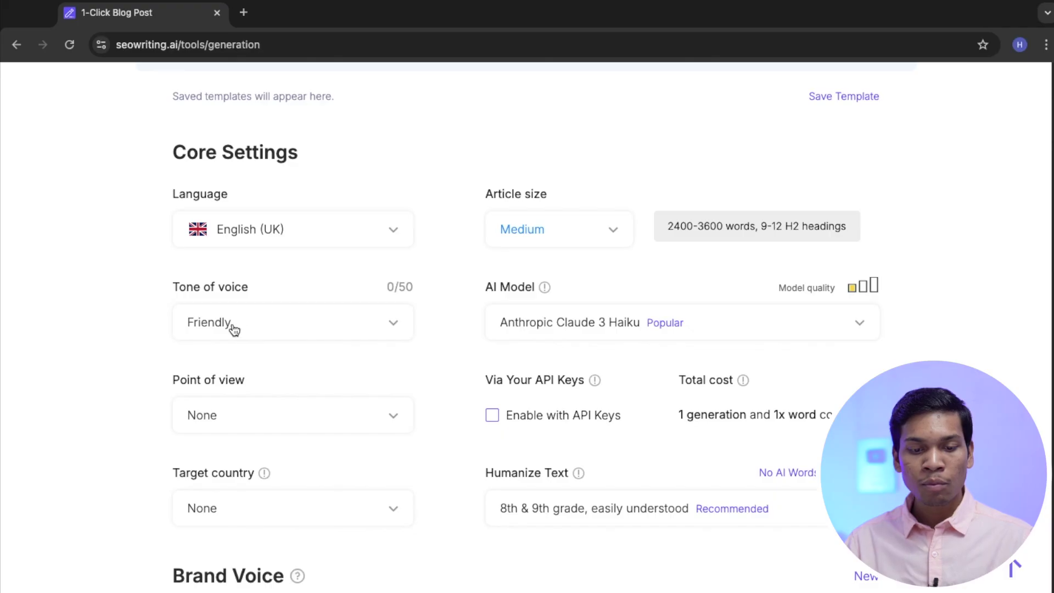
click(312, 324)
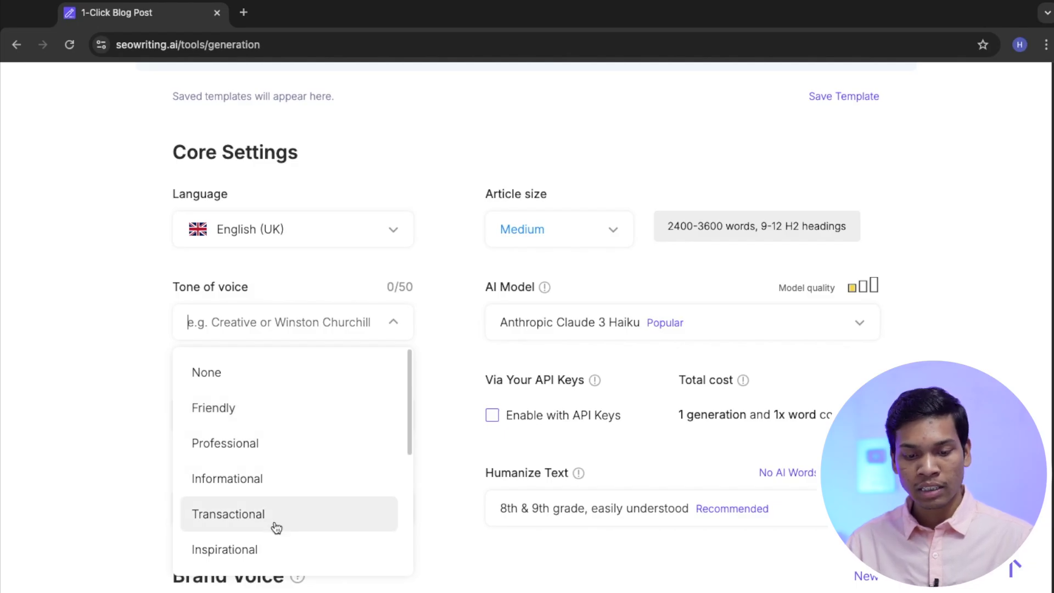
scroll(278, 540, down, 5)
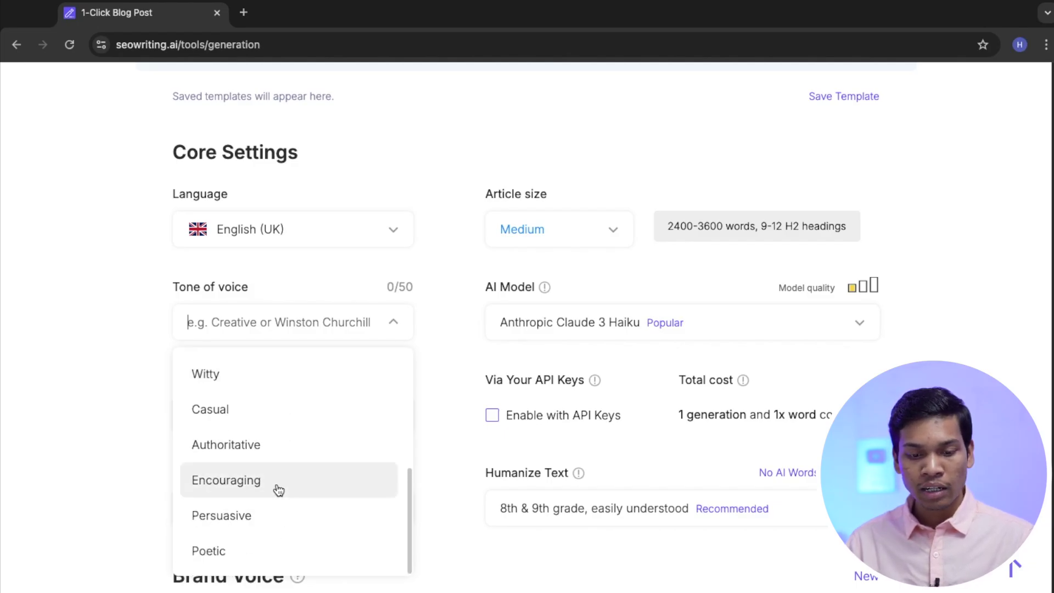
scroll(275, 488, down, 4)
scroll(274, 488, up, 4)
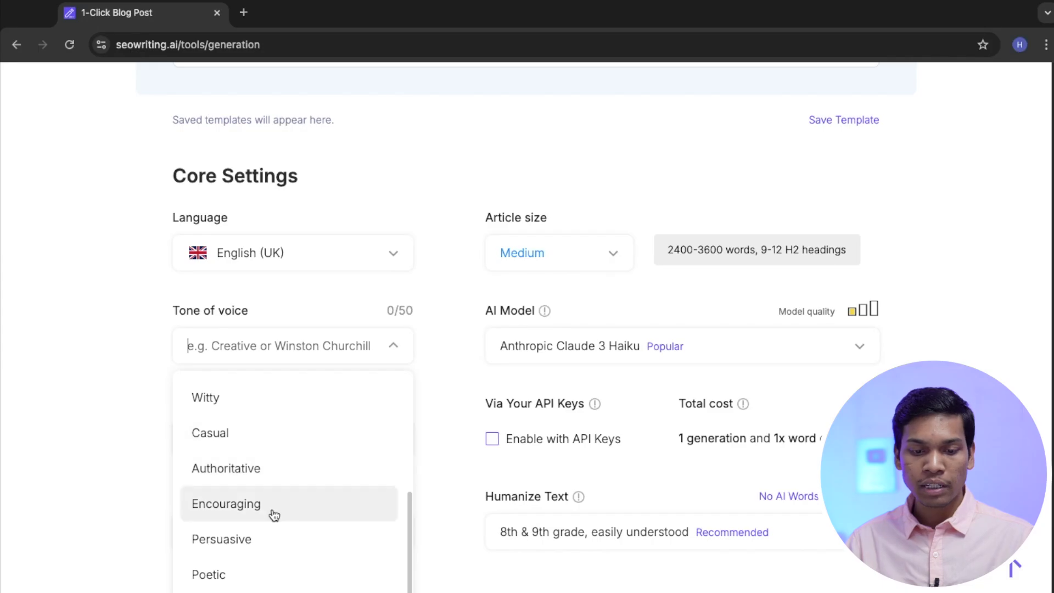
scroll(291, 500, up, 5)
click(262, 437)
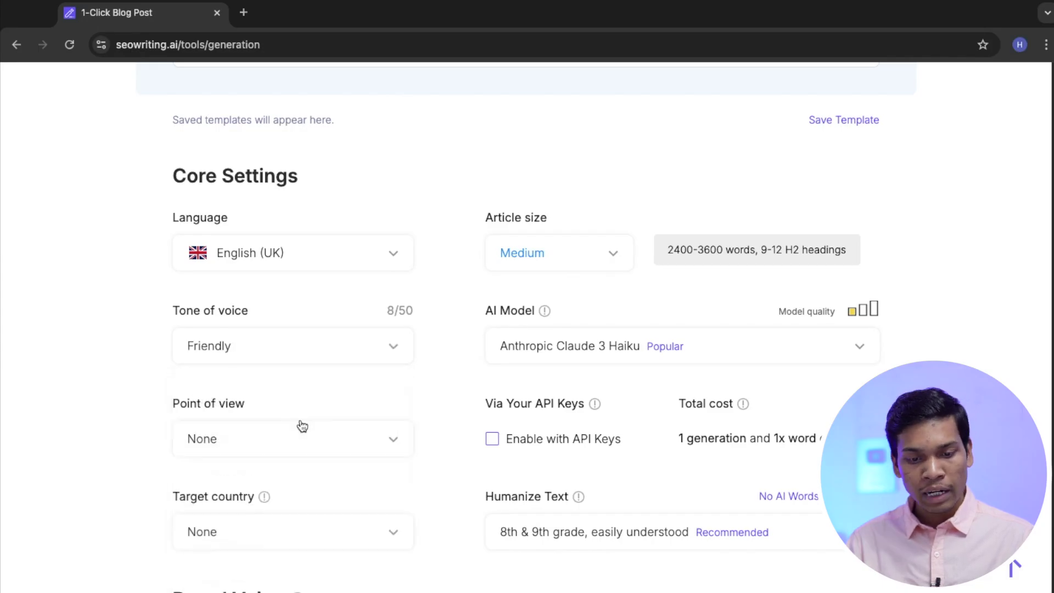
- Set the article's point of view to Second person (you, your, yours)
scroll(352, 413, down, 1)
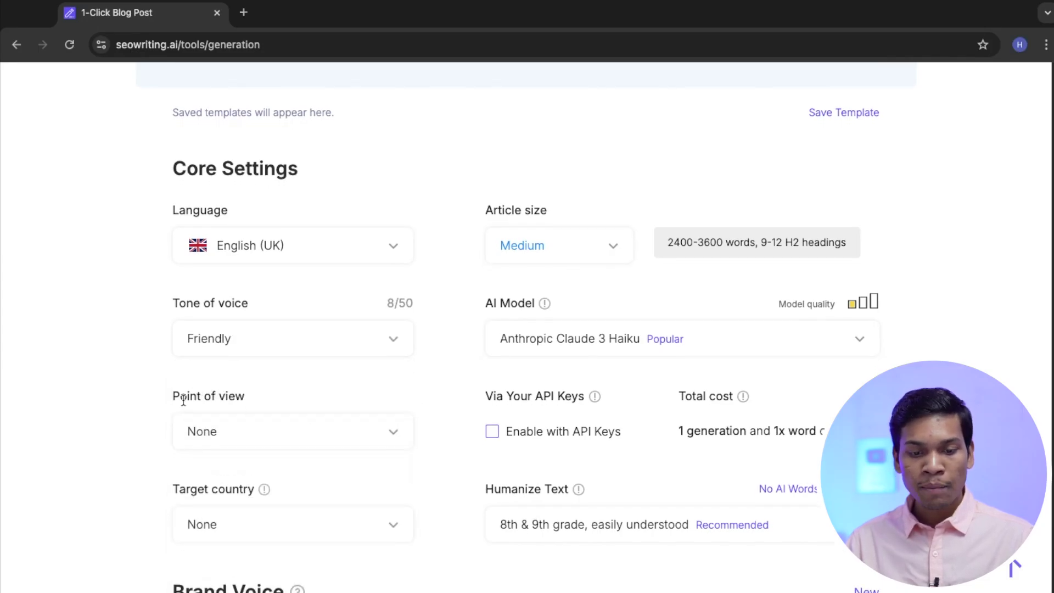
click(393, 434)
scroll(391, 436, down, 2)
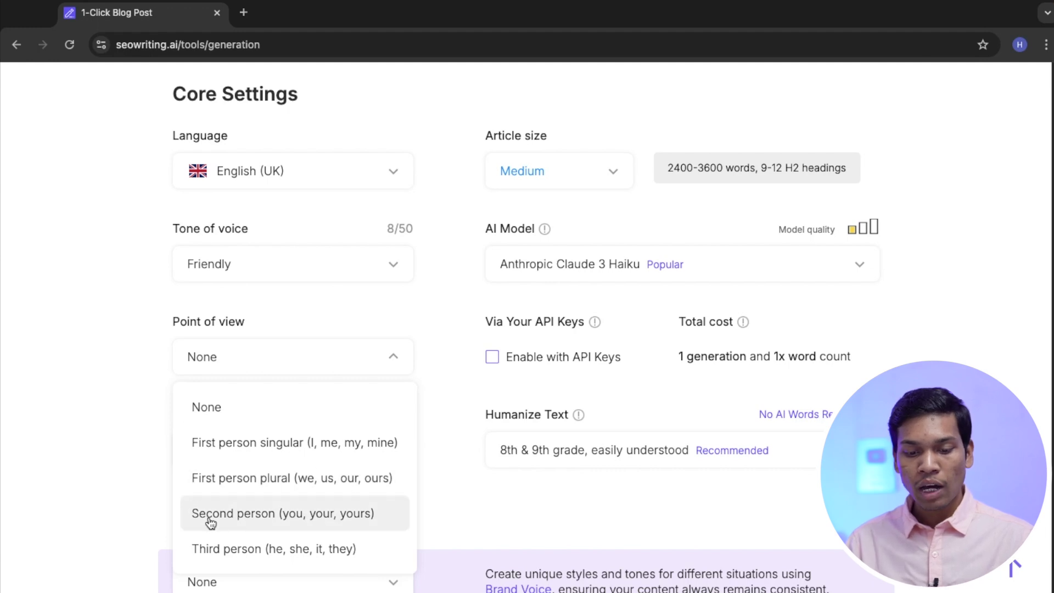
click(326, 515)
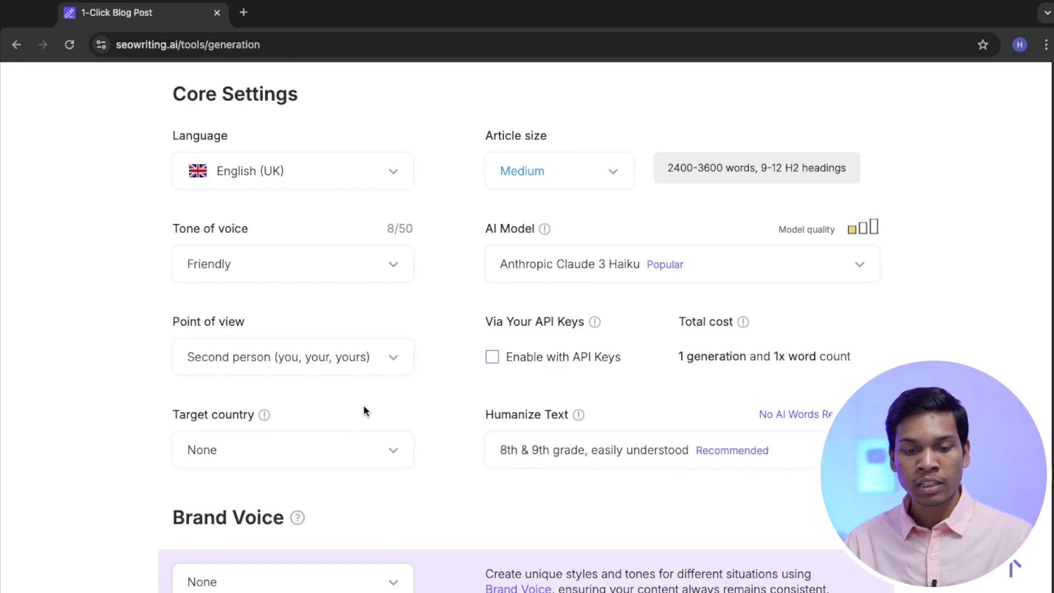
- Look through the target countries in the core settings and set the target country to India
click(341, 452)
scroll(262, 357, down, 2)
scroll(262, 356, down, 8)
scroll(309, 338, down, 3)
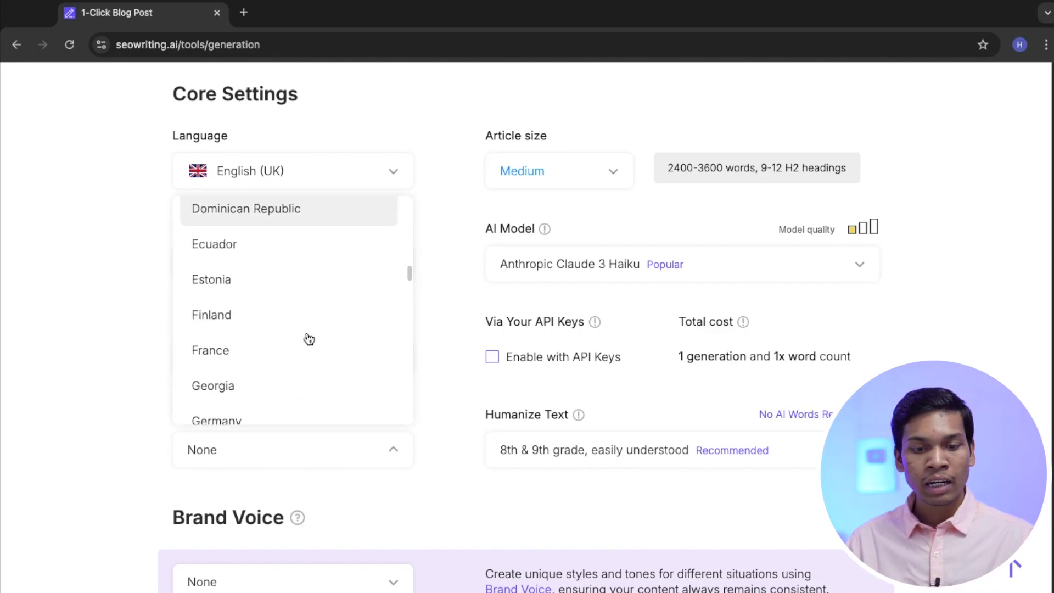
scroll(312, 335, down, 4)
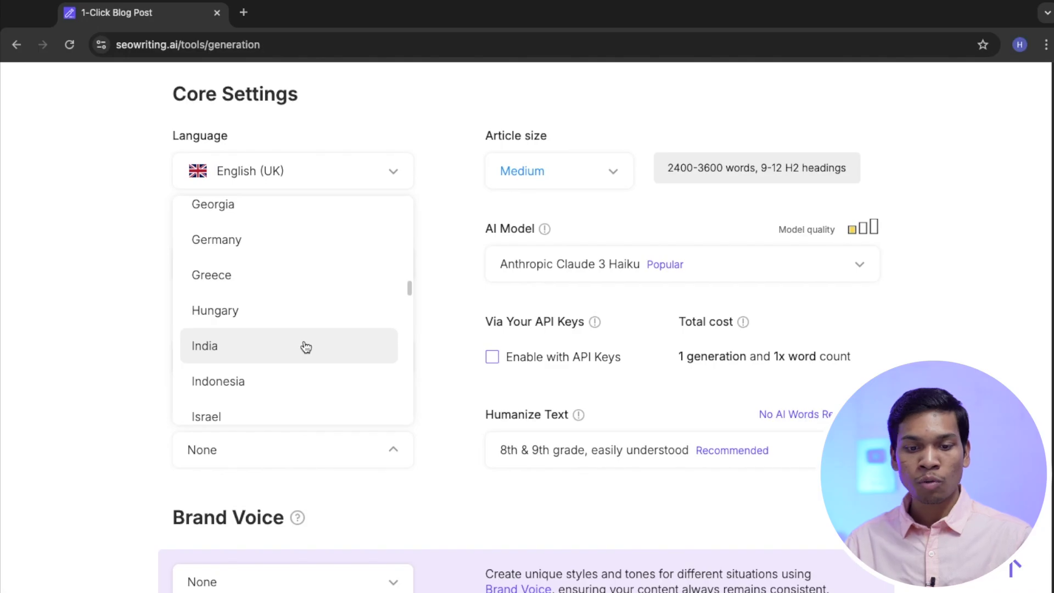
click(320, 348)
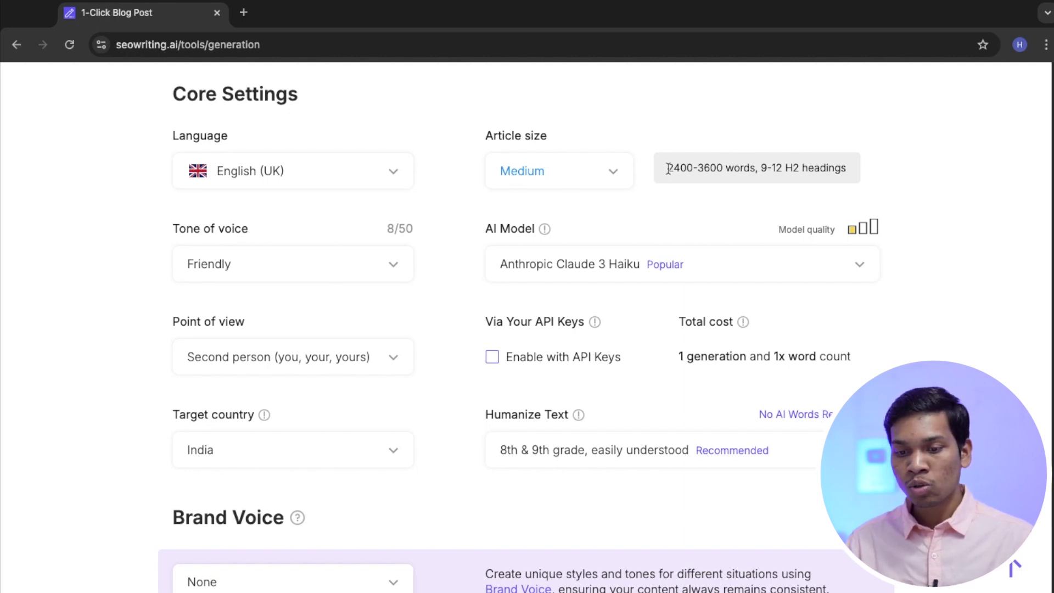
- Try the X-Small article size and return the article size to Medium
drag(751, 167, 665, 167)
click(535, 172)
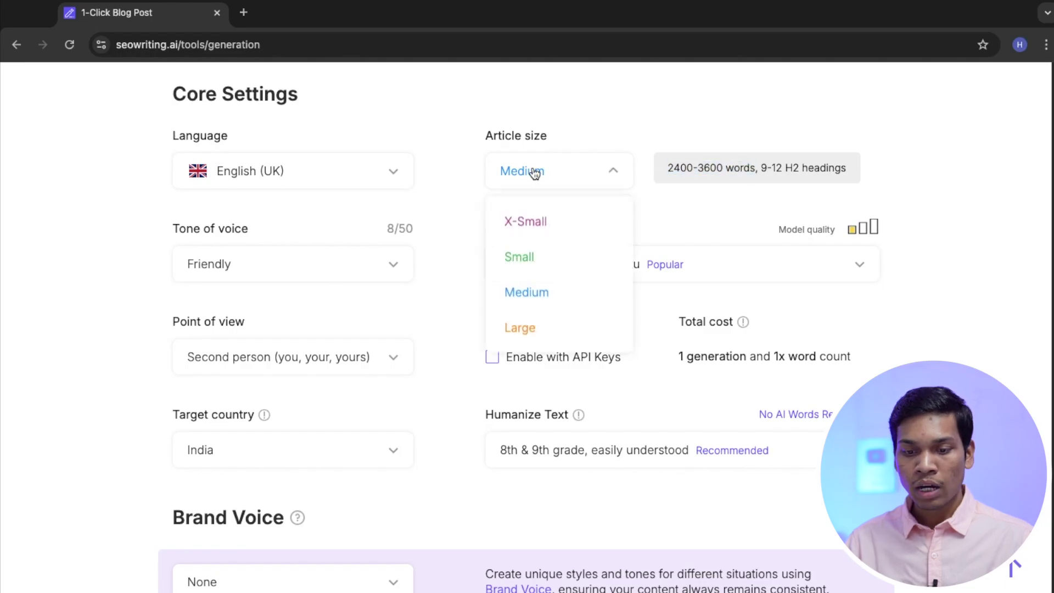
click(543, 220)
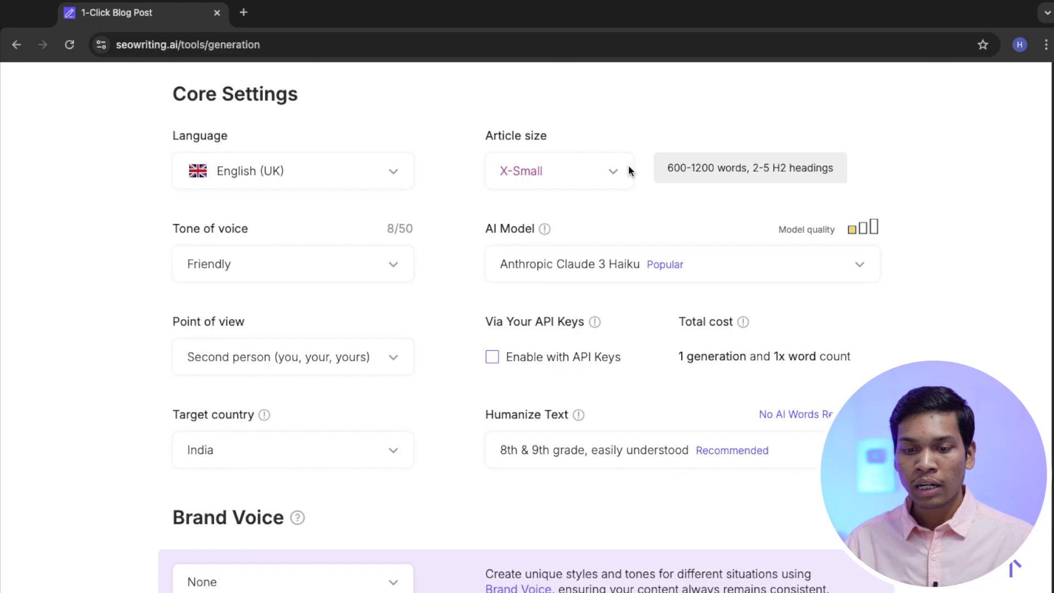
click(552, 170)
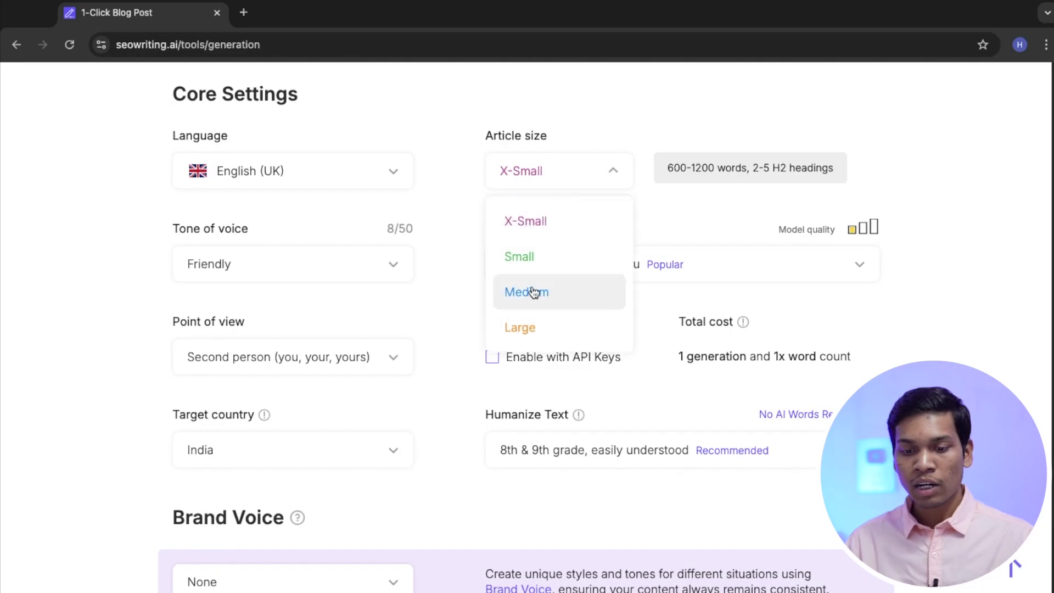
click(554, 292)
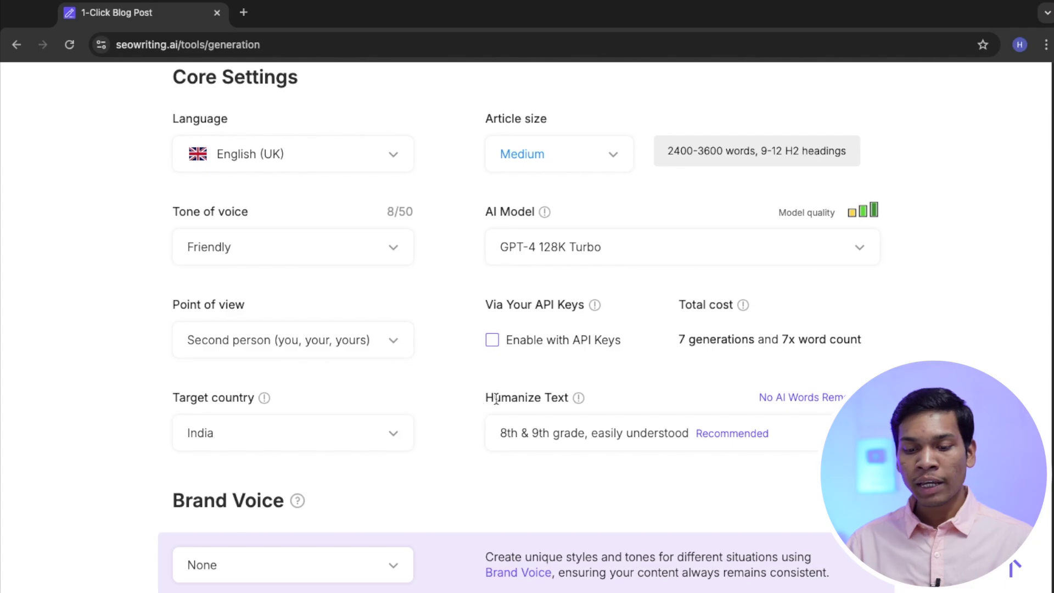
- Review the Humanize Text reading levels and choose "8th & 9th grade, easily understood"
click(598, 433)
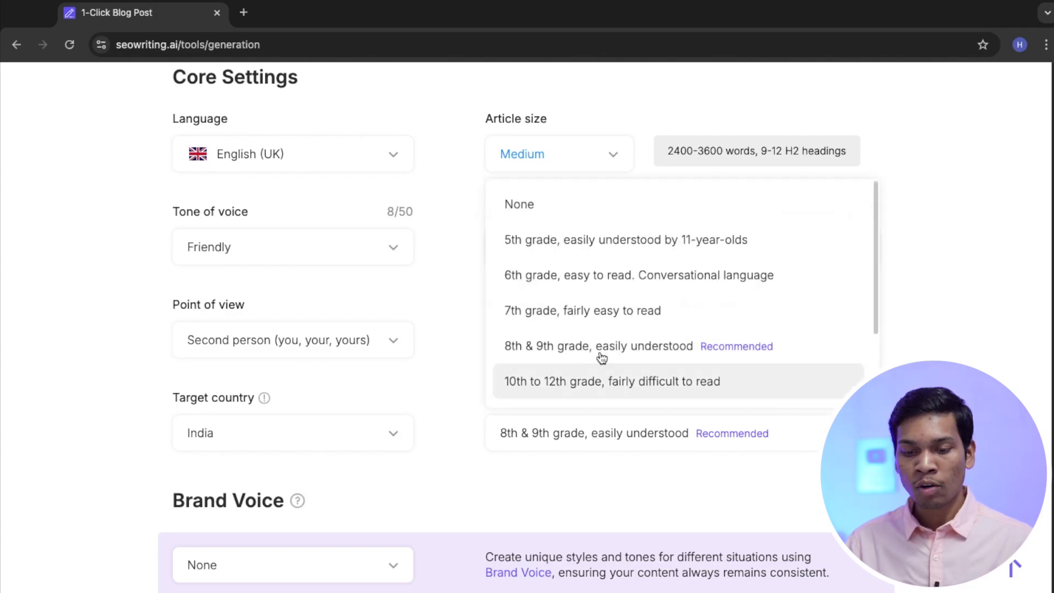
click(523, 483)
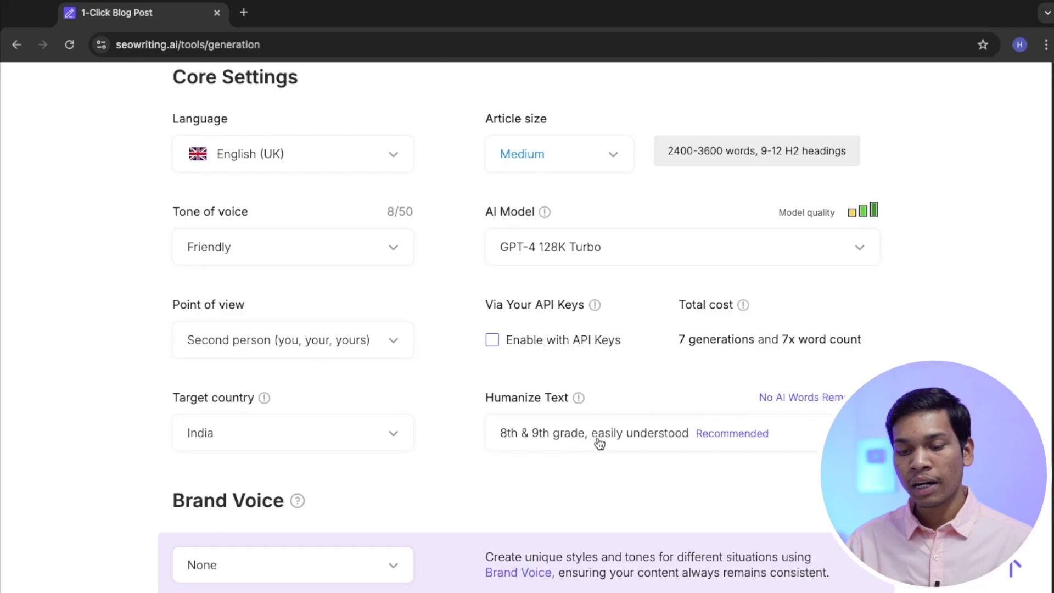
click(655, 442)
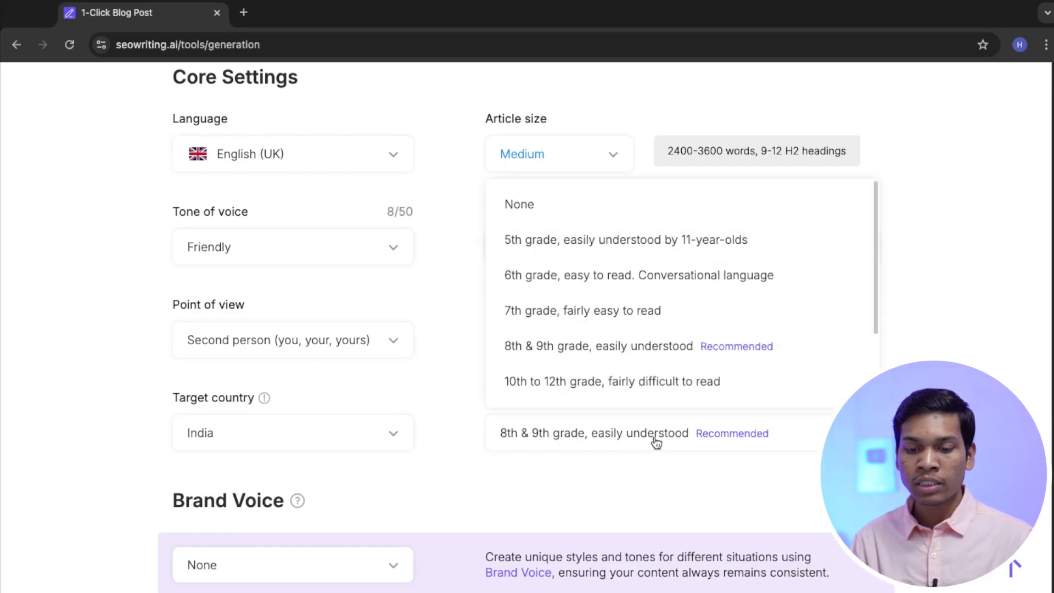
click(631, 347)
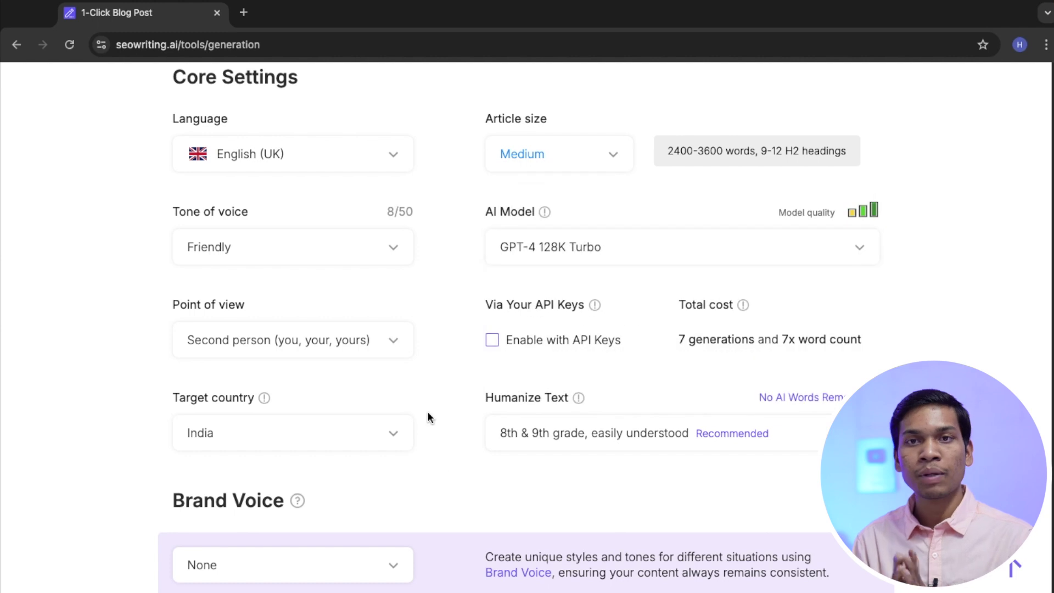
- Enter "affiliate marketing" and "content creation" on separate lines as the details to include in the article
scroll(439, 365, down, 4)
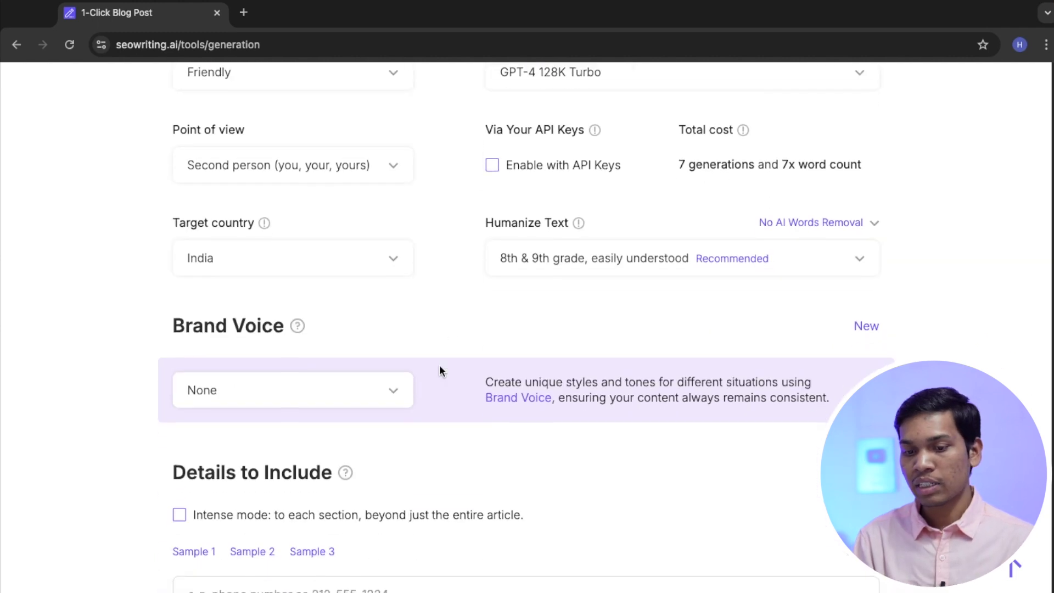
scroll(439, 364, down, 5)
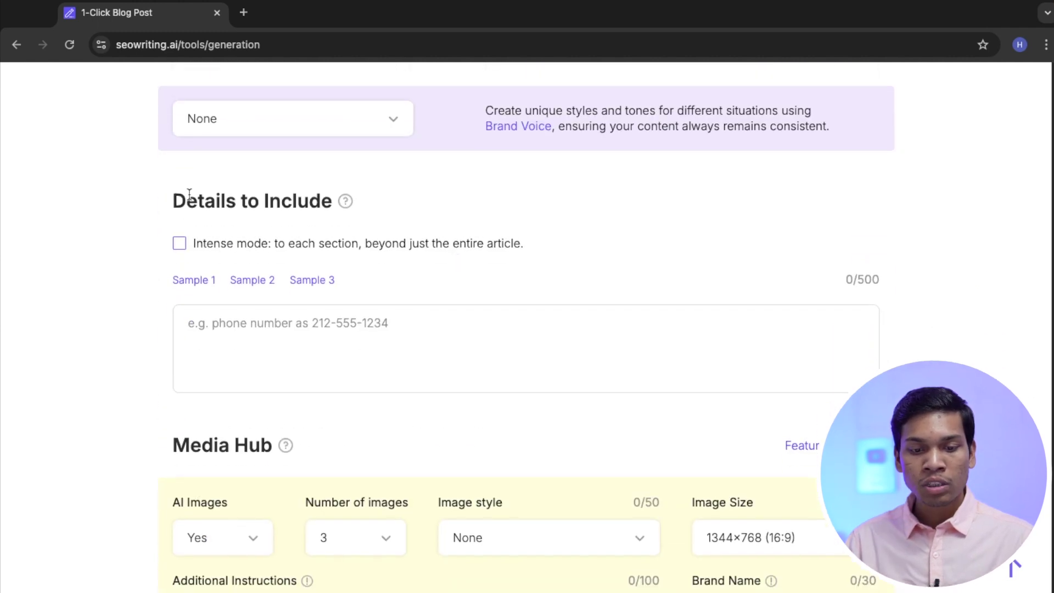
click(250, 326)
scroll(353, 324, down, 1)
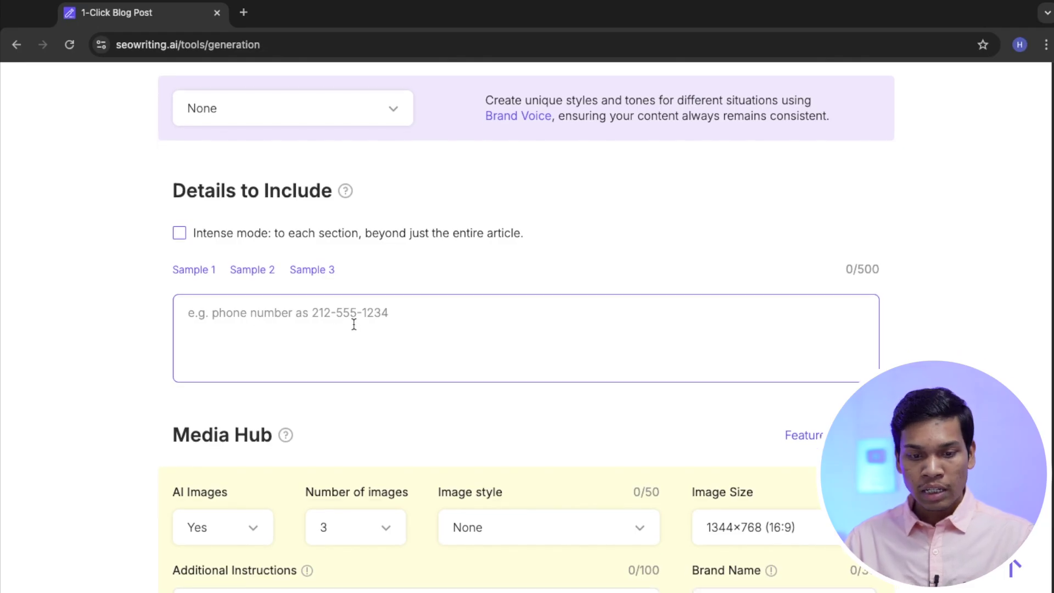
text(a)
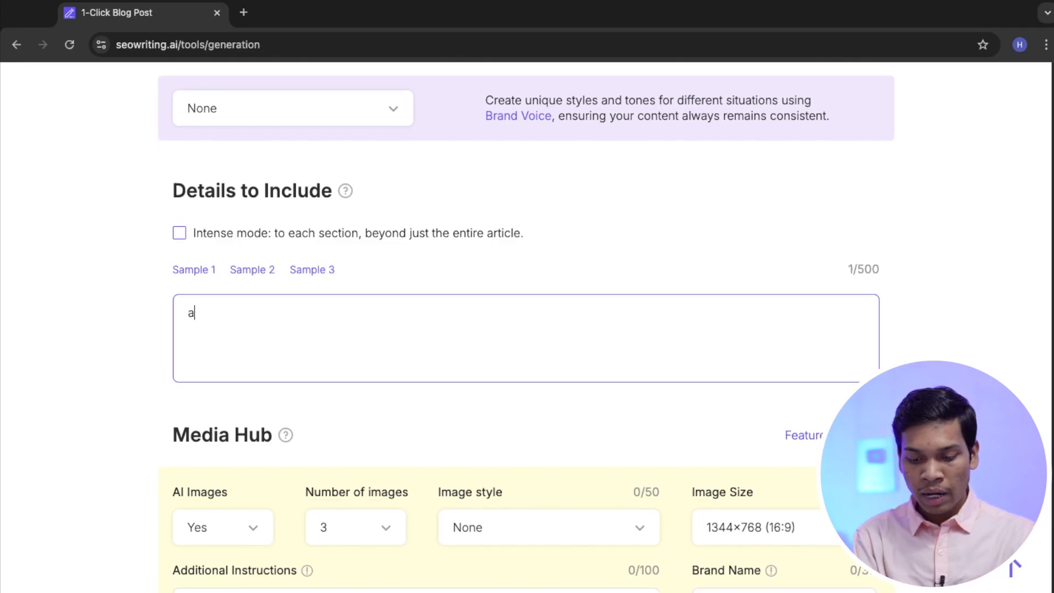
text(ffiliate marketing )
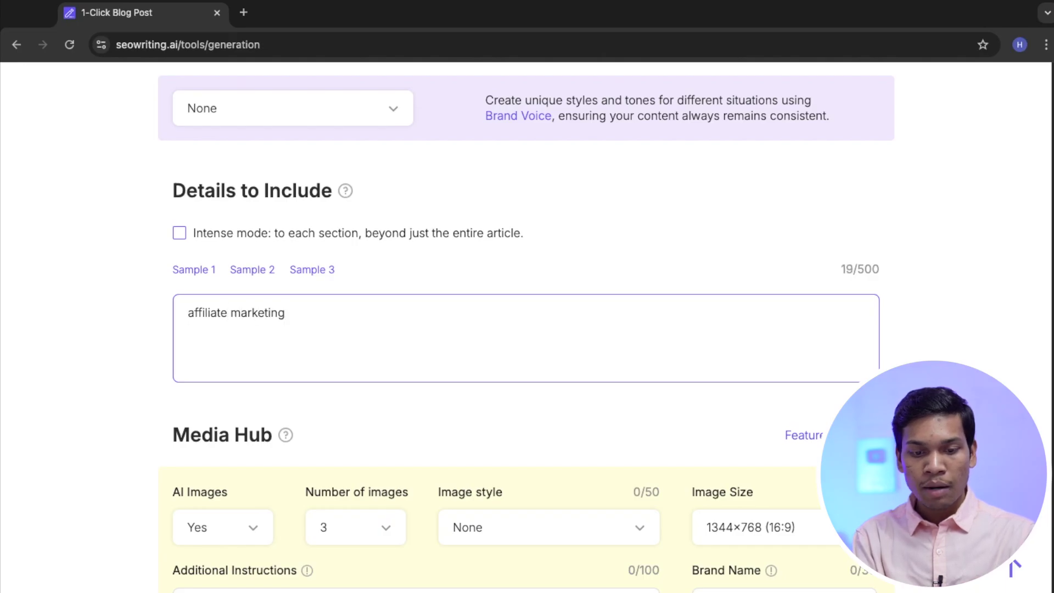
text(con)
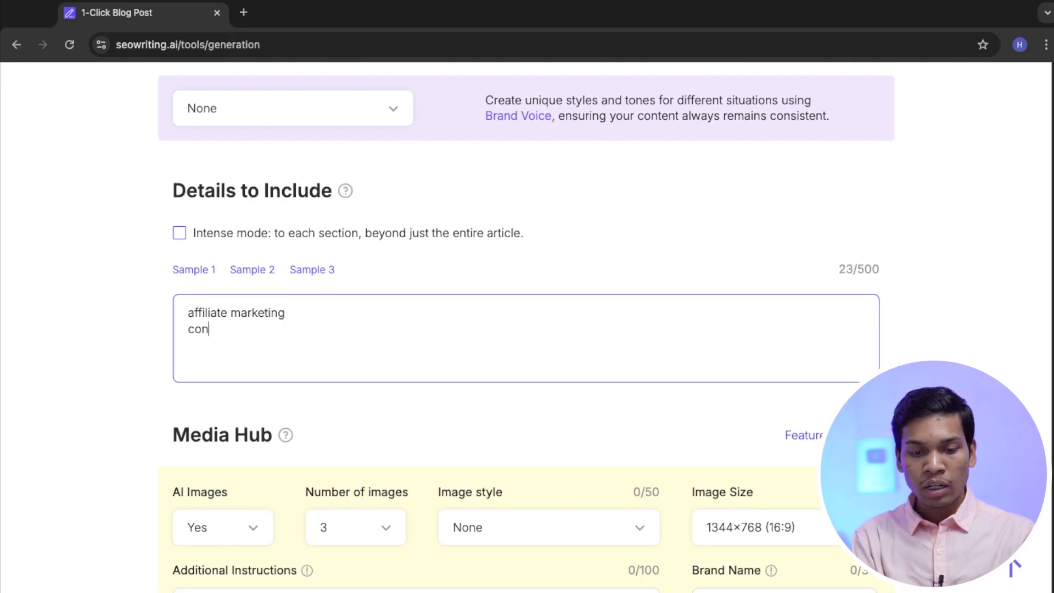
text(tent creation)
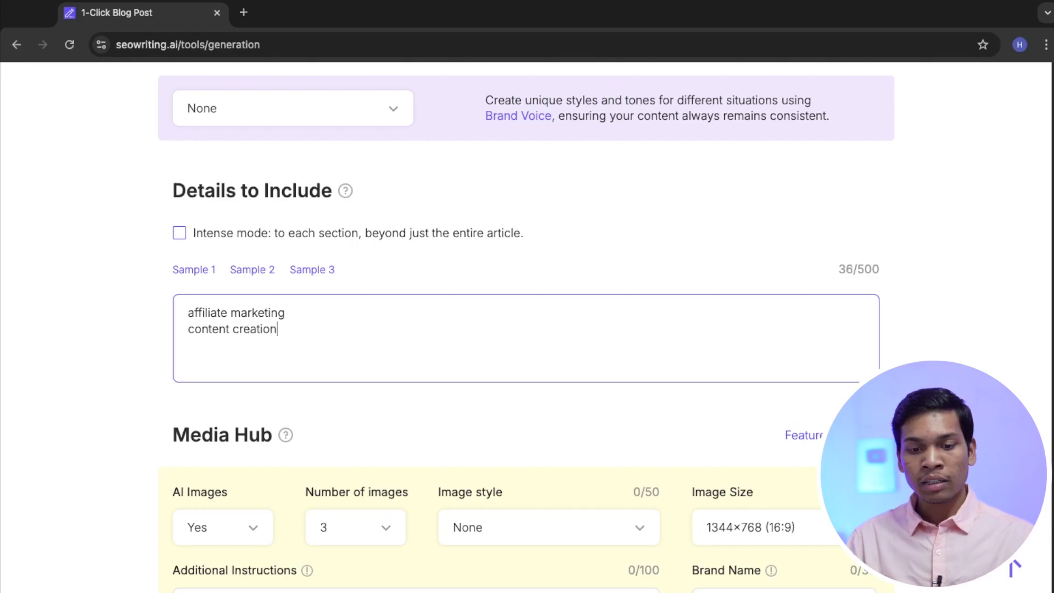
click(623, 217)
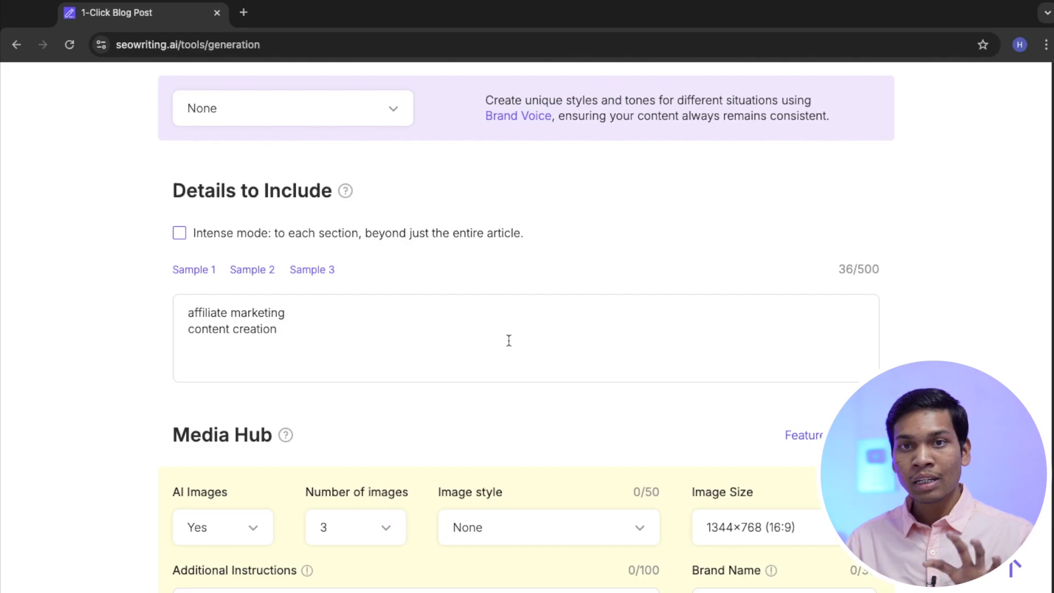
- Set the number of AI images in the Media Hub to 4
scroll(509, 340, down, 5)
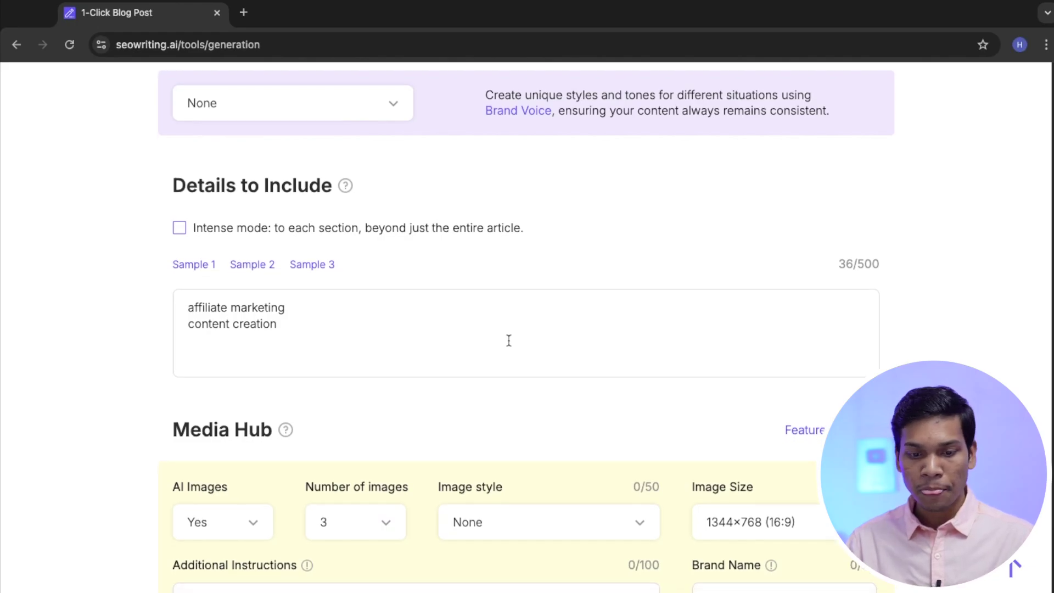
scroll(296, 230, down, 1)
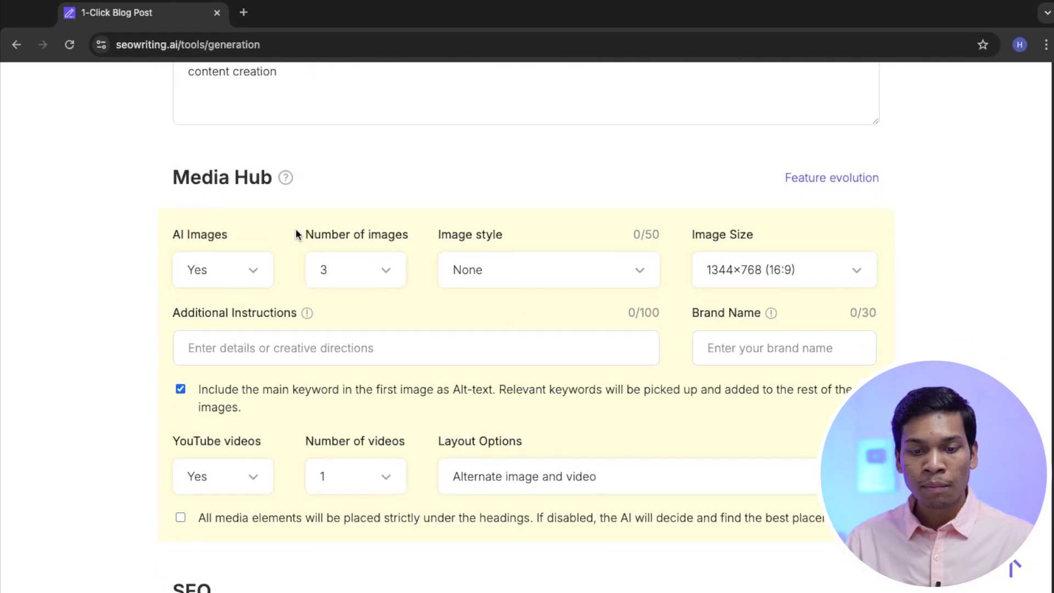
scroll(291, 246, down, 1)
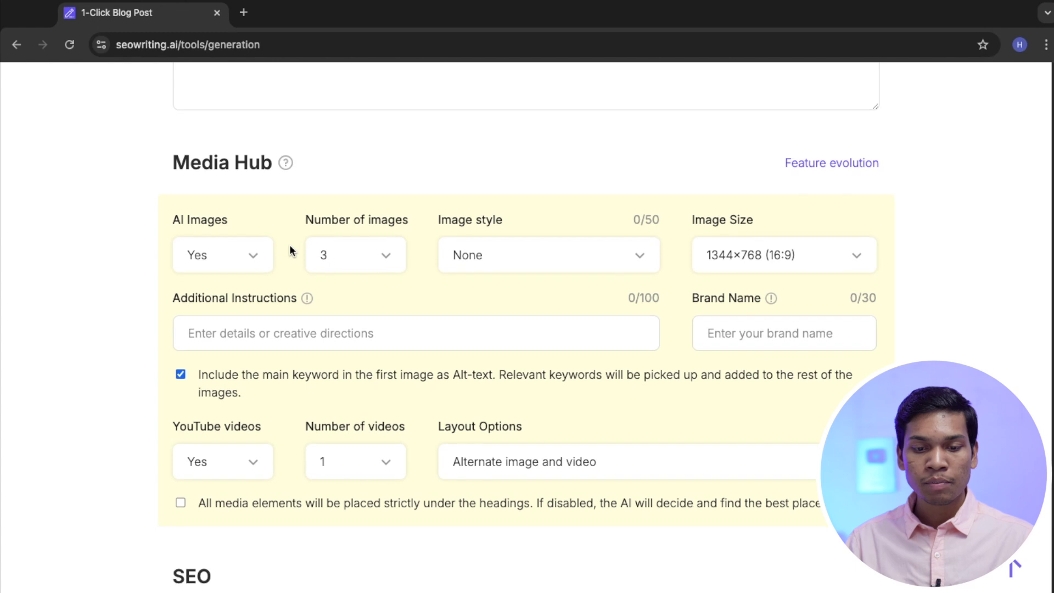
click(376, 255)
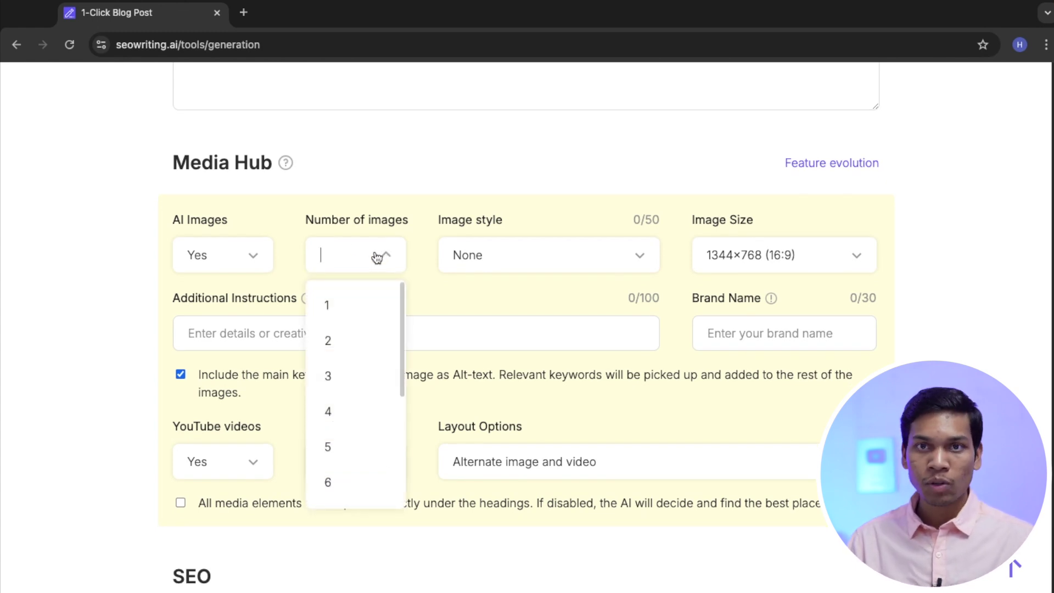
click(348, 411)
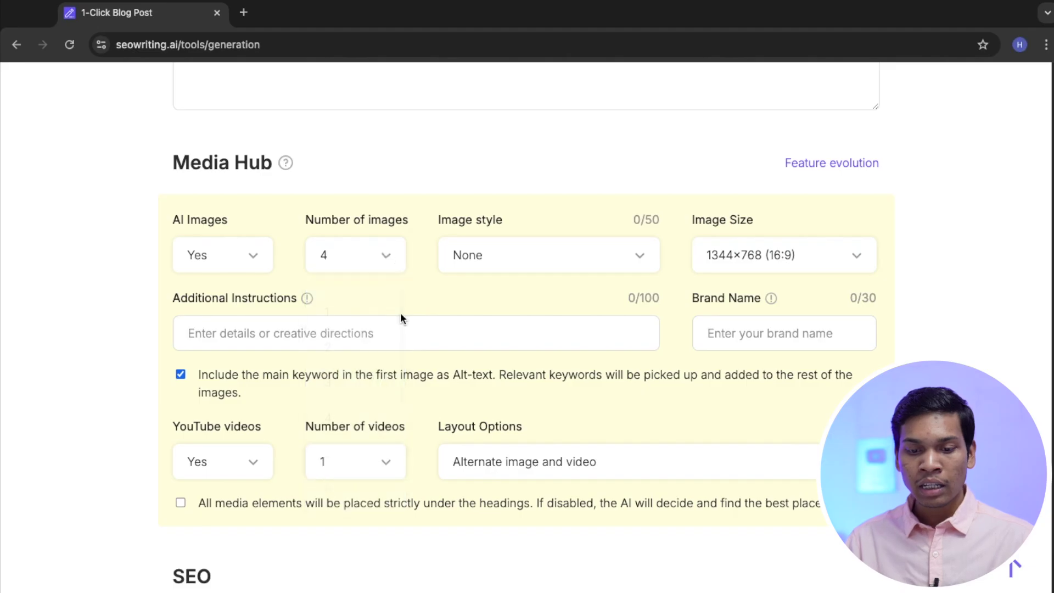
- Look through the available image styles for the AI images without choosing one
click(544, 262)
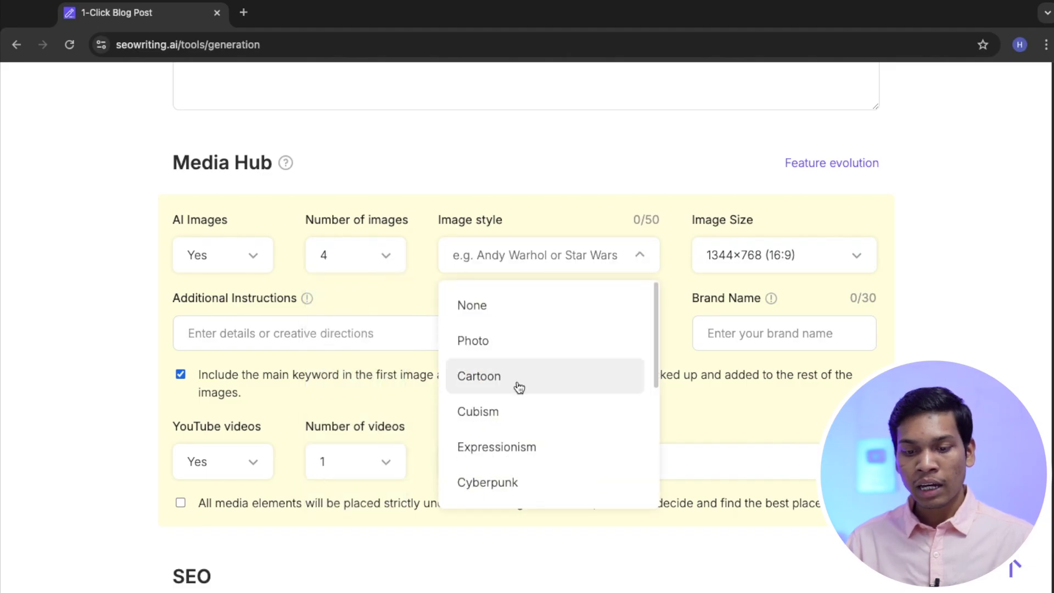
scroll(519, 387, down, 5)
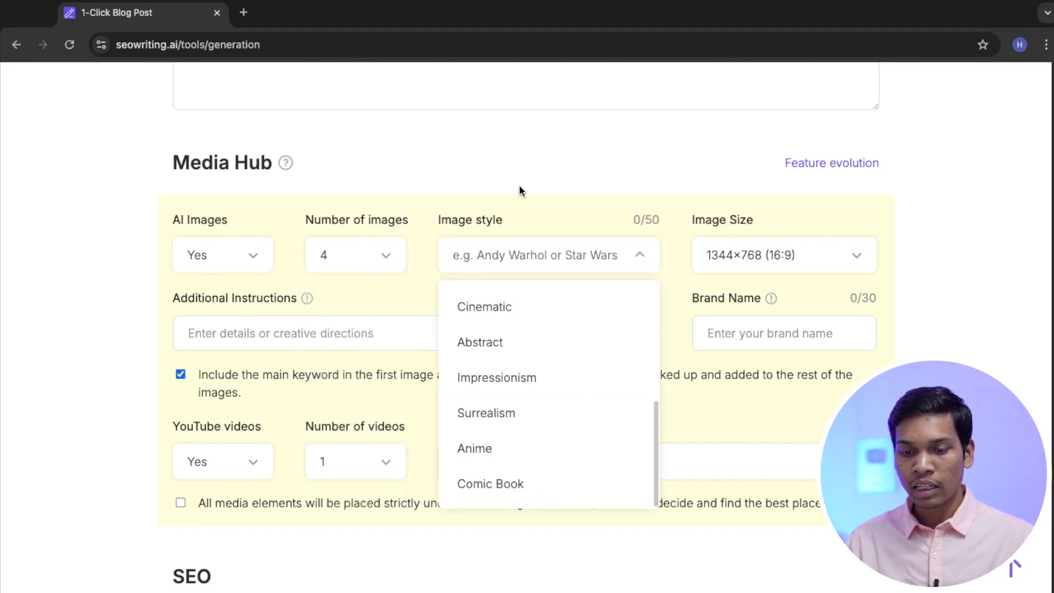
click(530, 255)
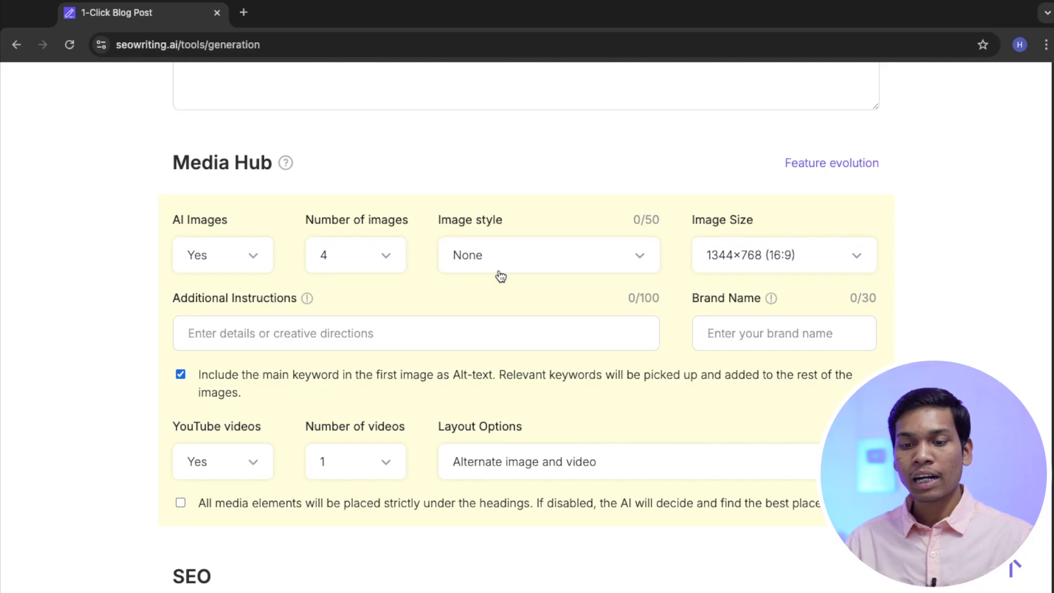
- Set the size of the AI images to 960×768 (5:4)
click(737, 262)
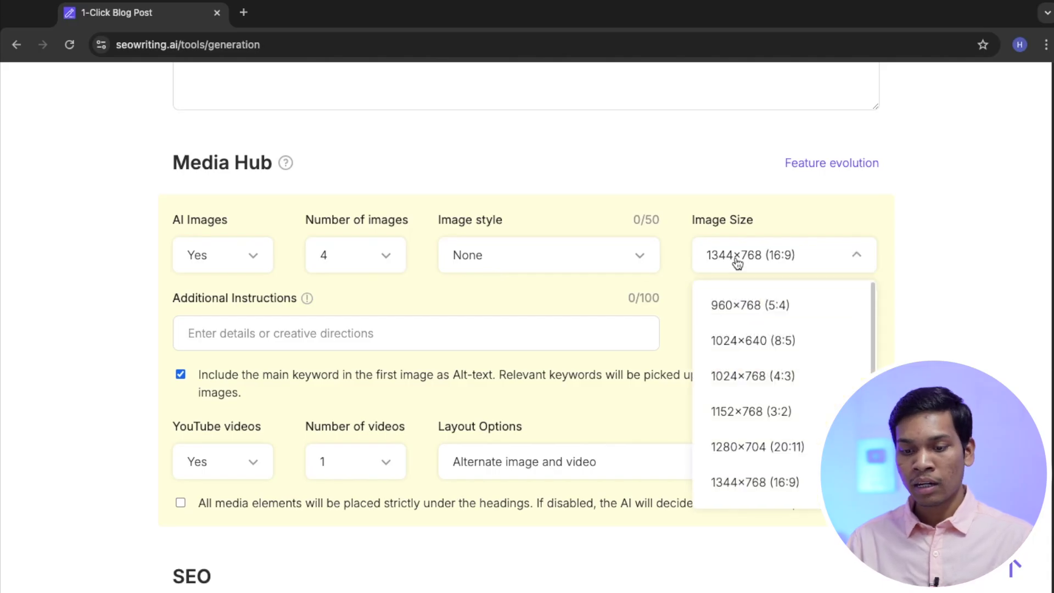
scroll(763, 417, up, 1)
click(765, 364)
scroll(417, 279, down, 1)
click(249, 333)
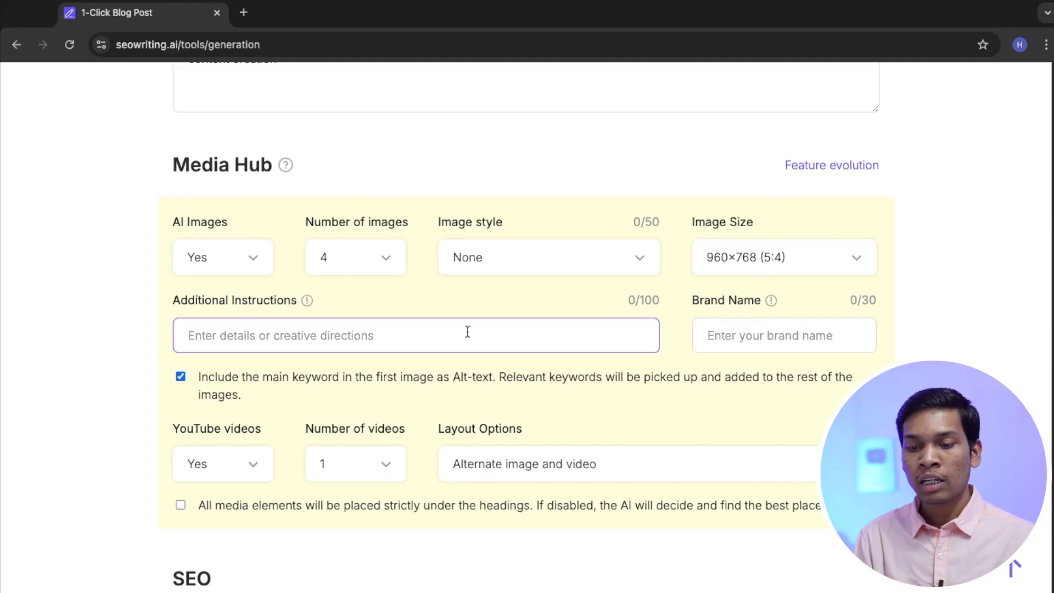
- Set the number of YouTube videos in the article to 4
scroll(468, 331, down, 1)
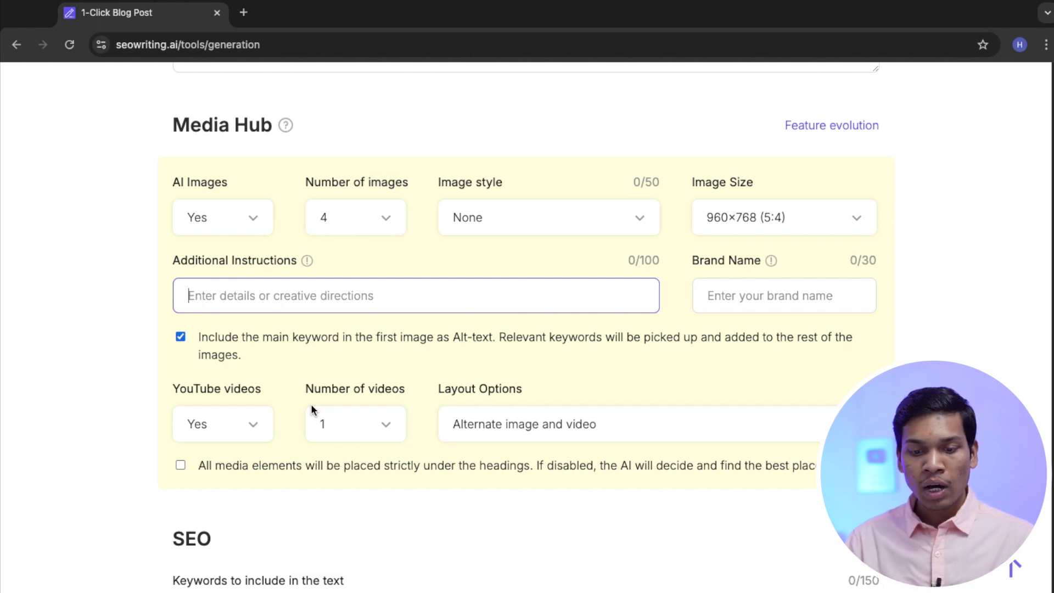
scroll(443, 396, down, 1)
click(346, 426)
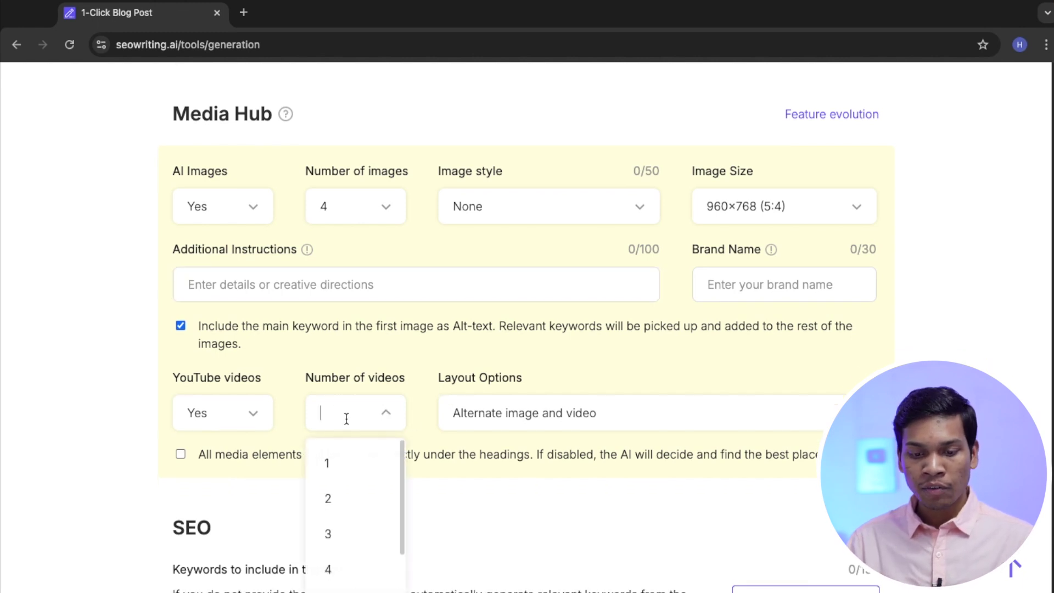
click(350, 559)
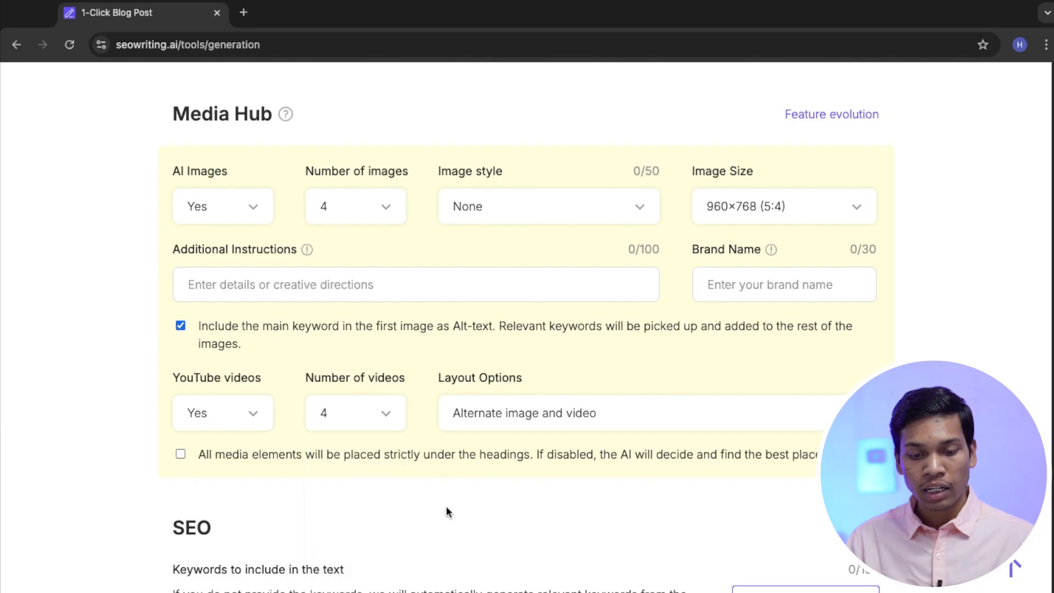
- Add "make money online" as a keyword to include in the text in the SEO section
scroll(501, 479, down, 5)
scroll(418, 303, down, 1)
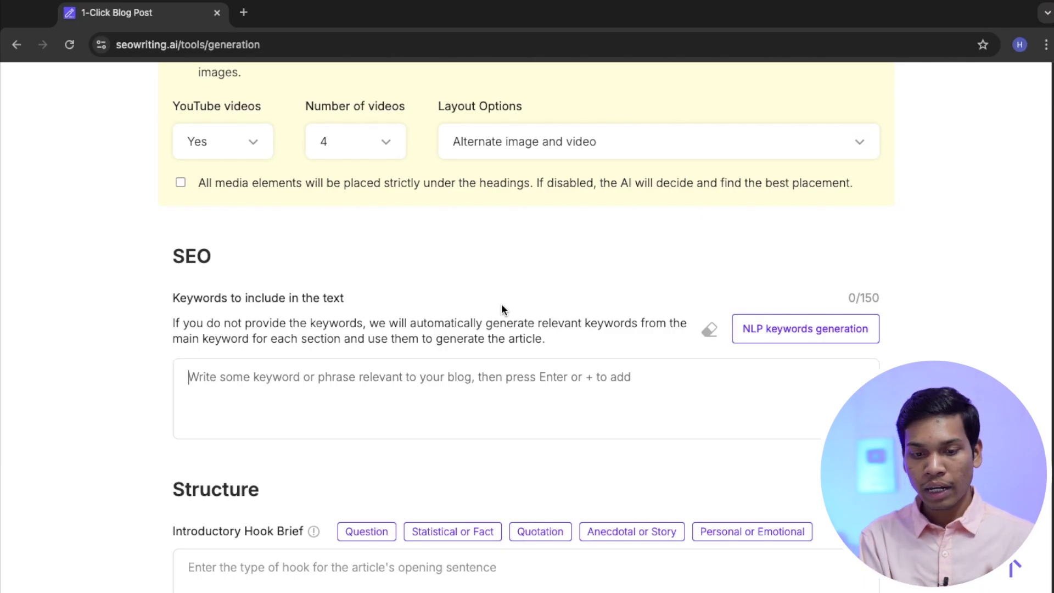
click(275, 387)
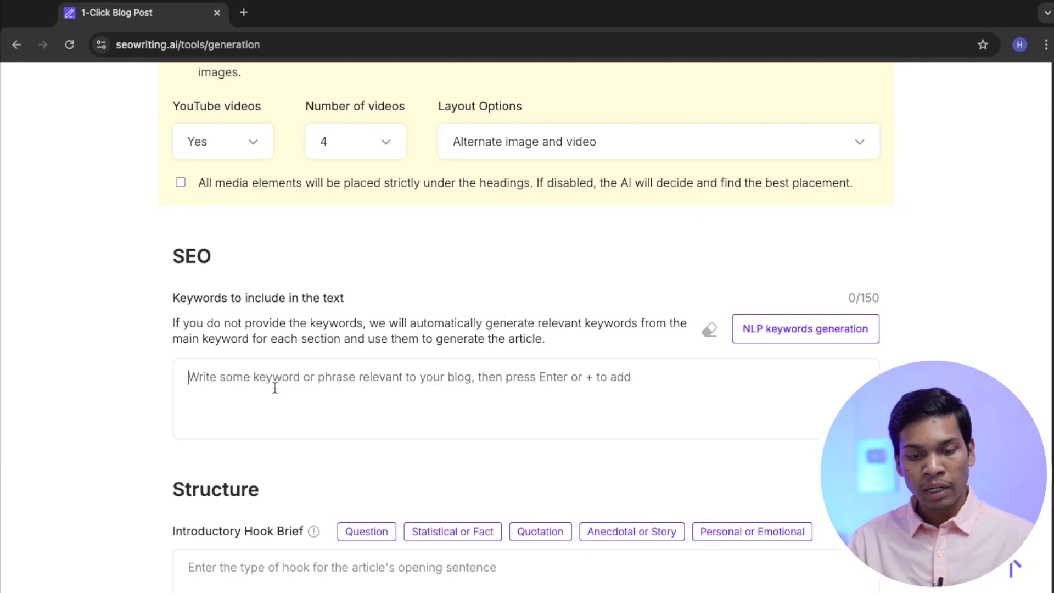
text(make money)
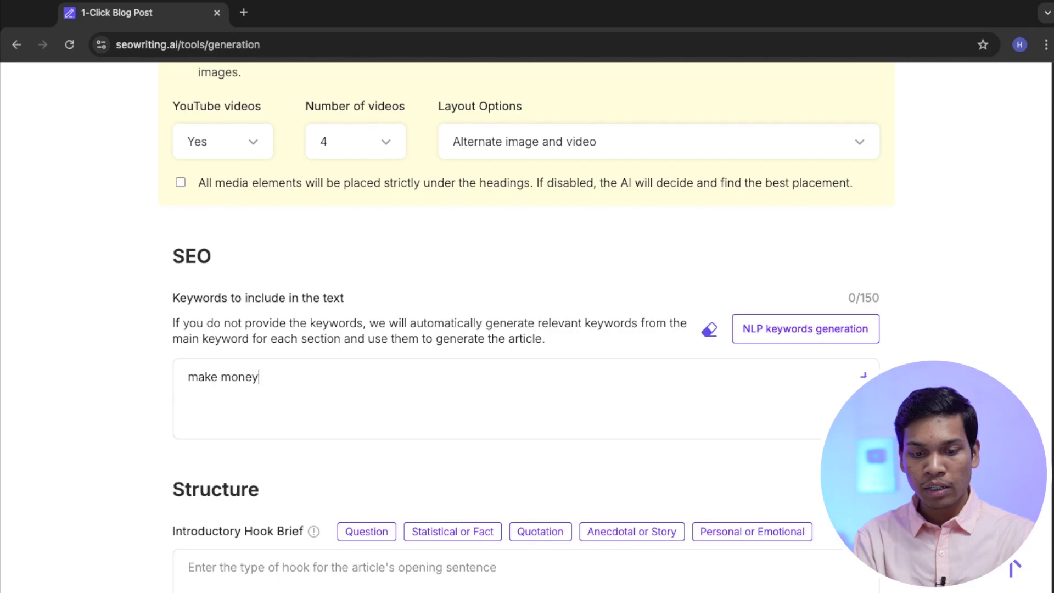
text( online)
key(Return)
- Add "earn money online" as another keyword to include in the text
text(ea)
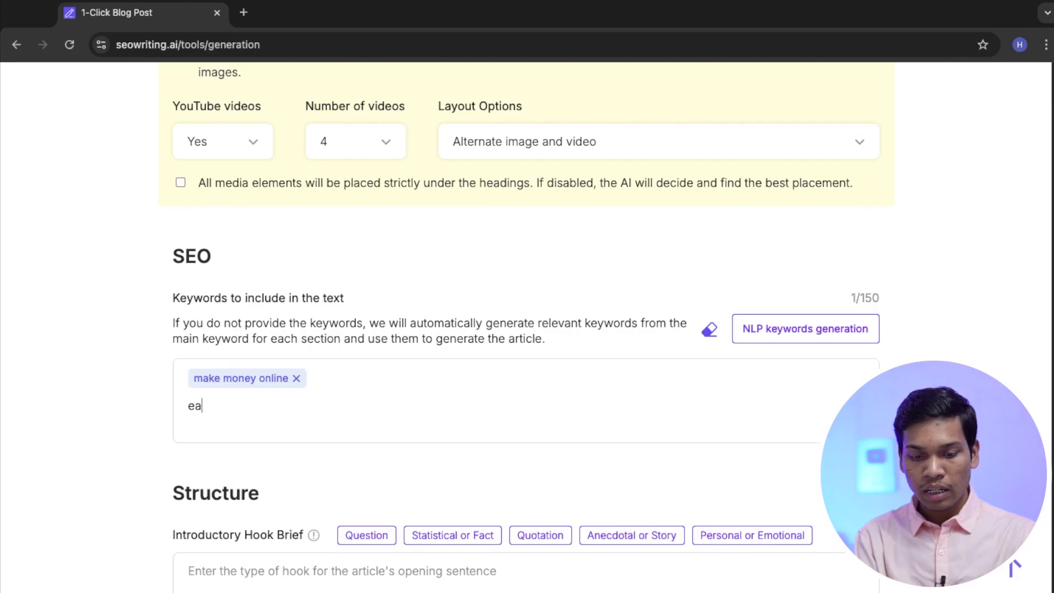
text(rn mone)
key(BackSpace)
key(BackSpace)
key(BackSpace)
text(money online)
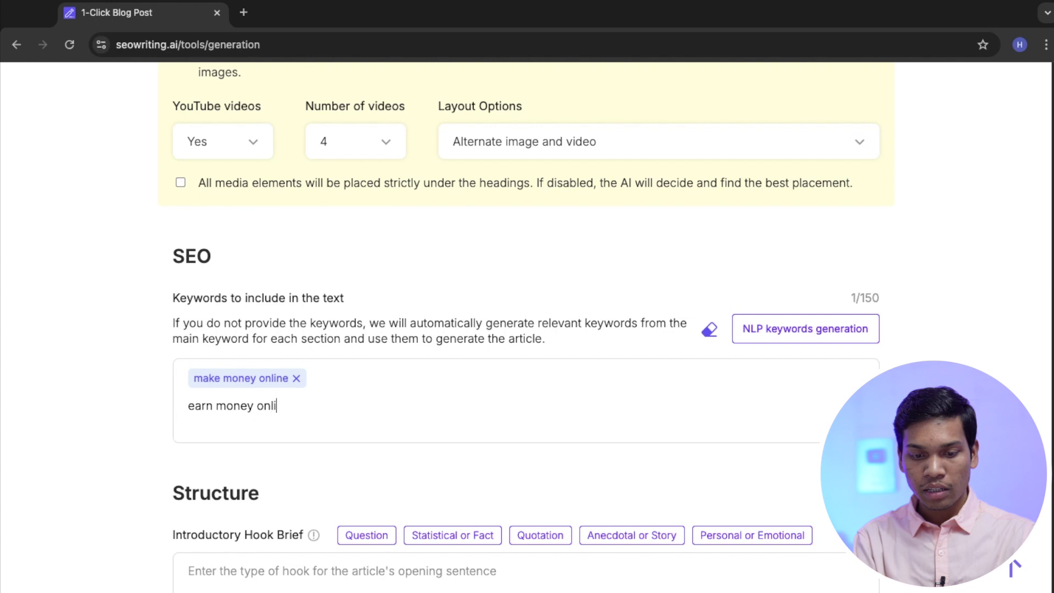
key(Return)
- Add the keywords "ways to earn money" and "online earning", and generate additional NLP keywords for the article
text(ways to)
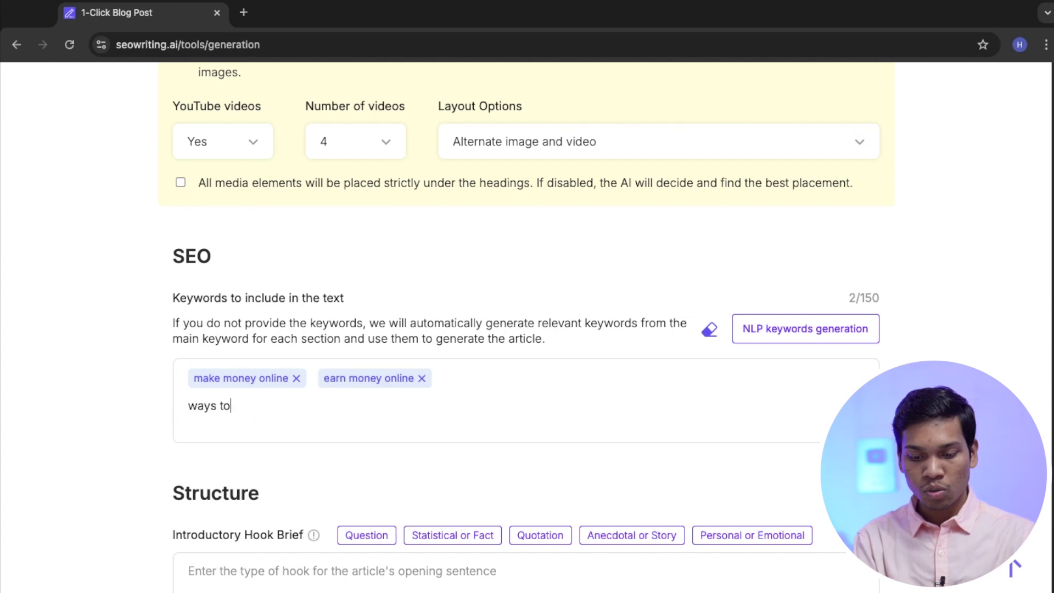
text( earn money)
key(Return)
text(online earning)
key(Return)
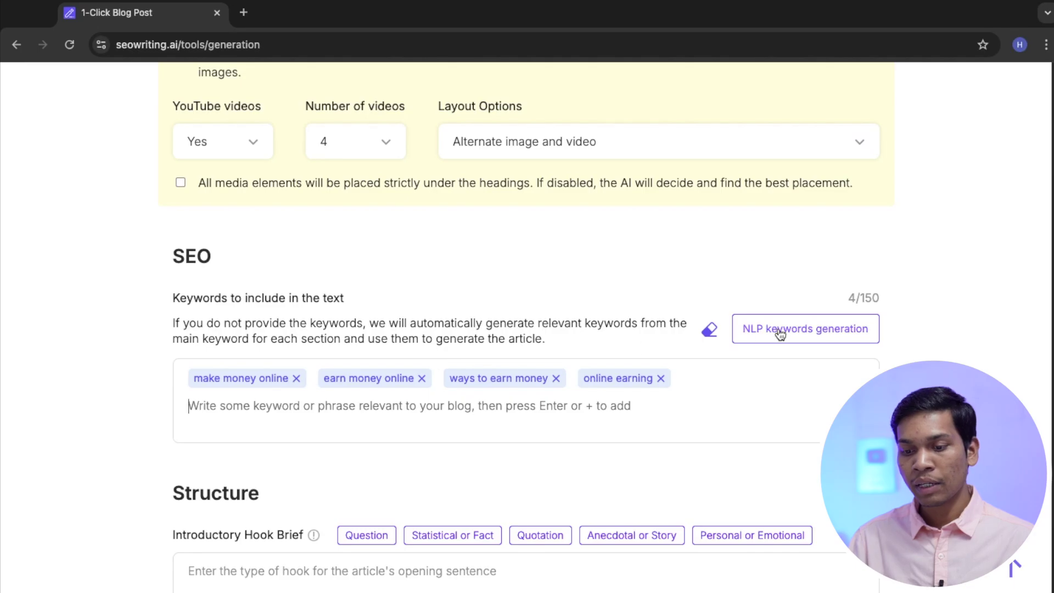
click(859, 335)
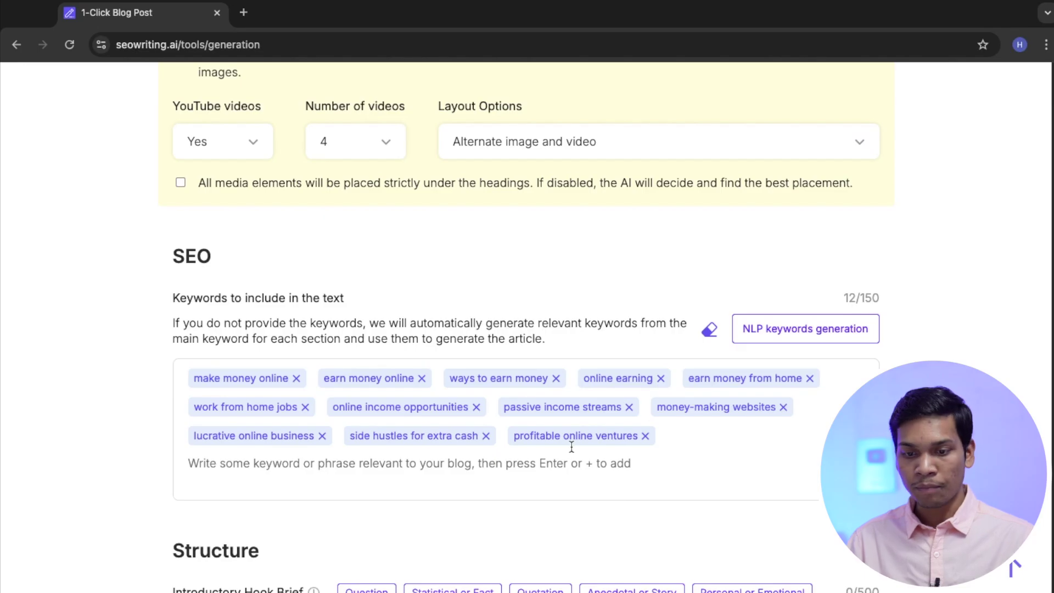
- Fill the Introductory Hook Brief in the Structure section with the Question preset
scroll(571, 447, up, 20)
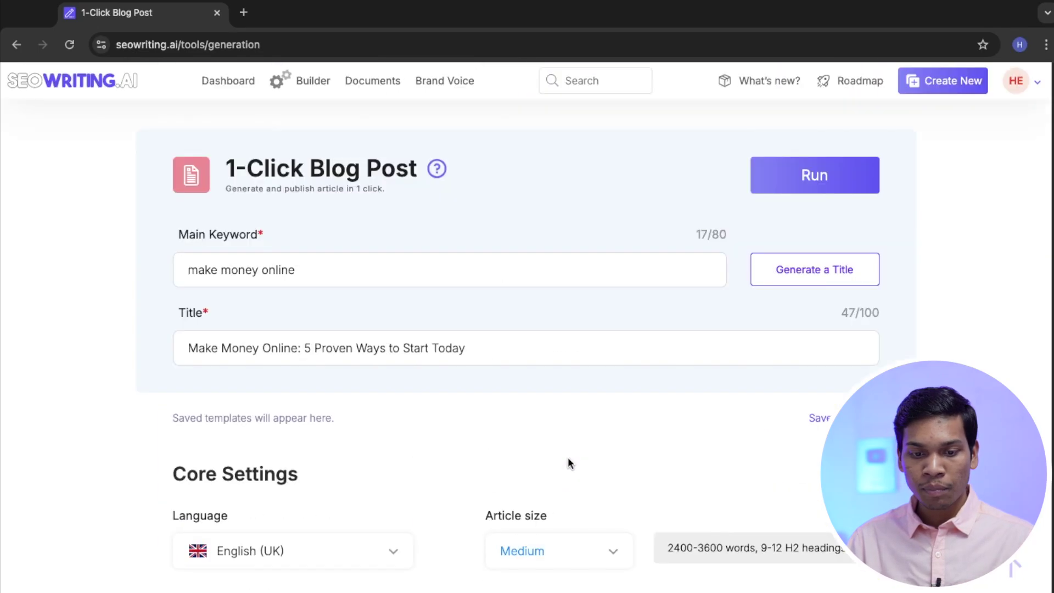
scroll(456, 404, down, 20)
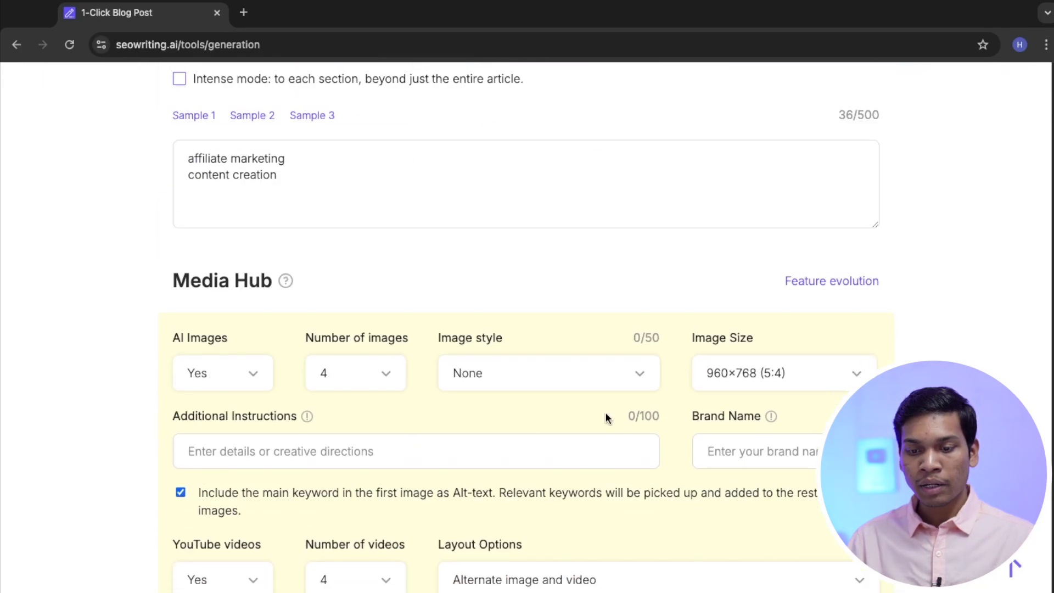
scroll(620, 412, down, 5)
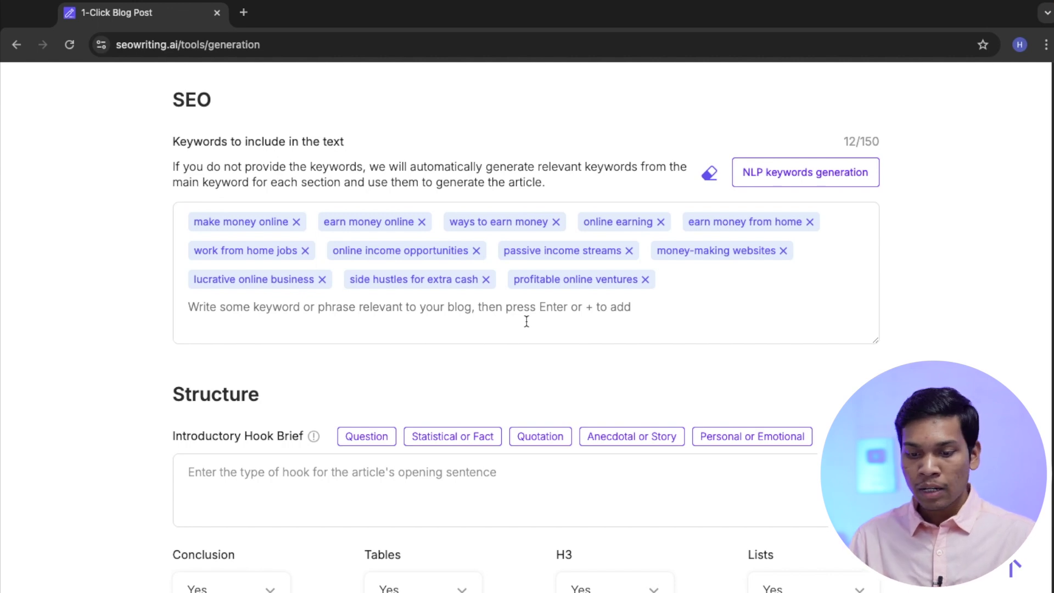
scroll(527, 318, down, 4)
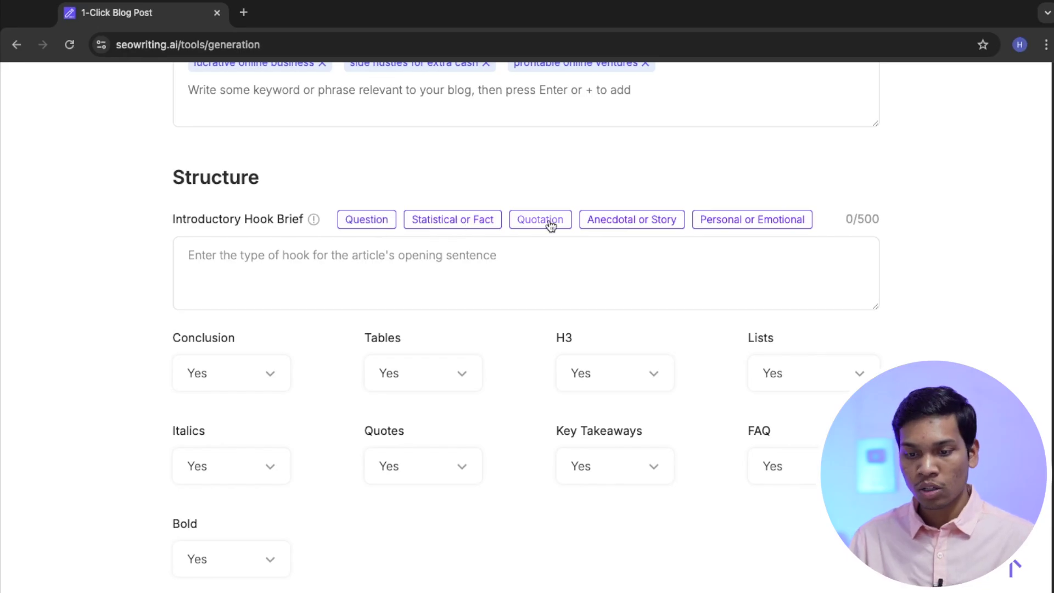
click(368, 218)
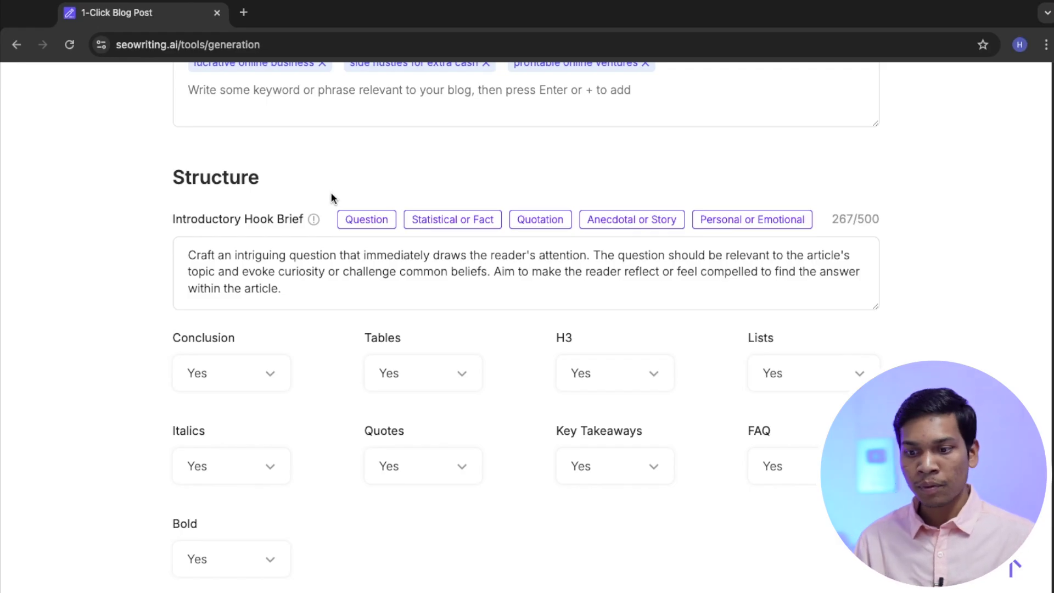
- Check the available choices for Conclusion and Tables in the Structure section without changing them
scroll(332, 193, down, 2)
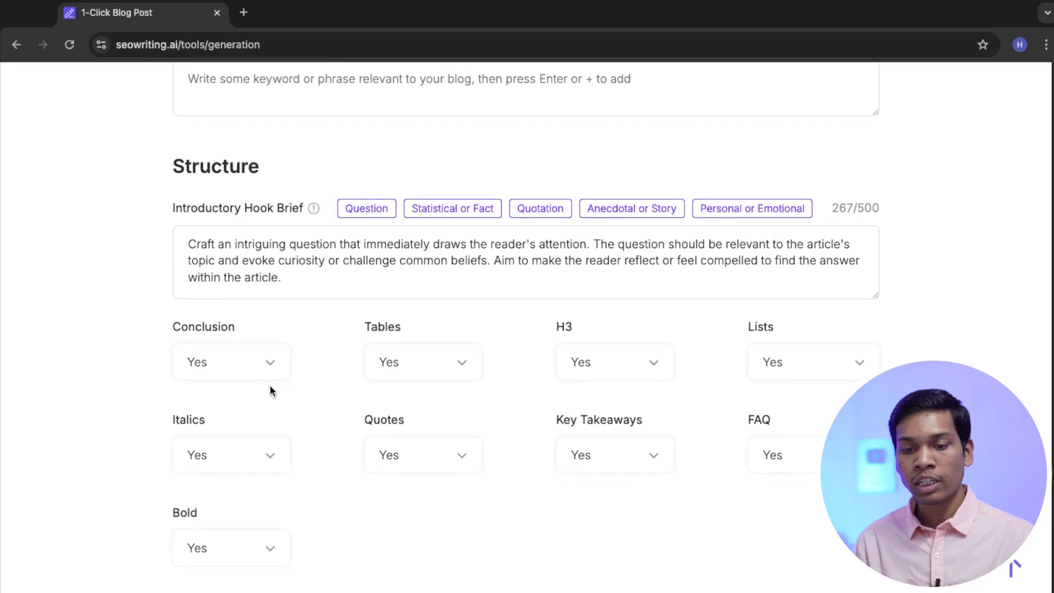
scroll(284, 324, down, 1)
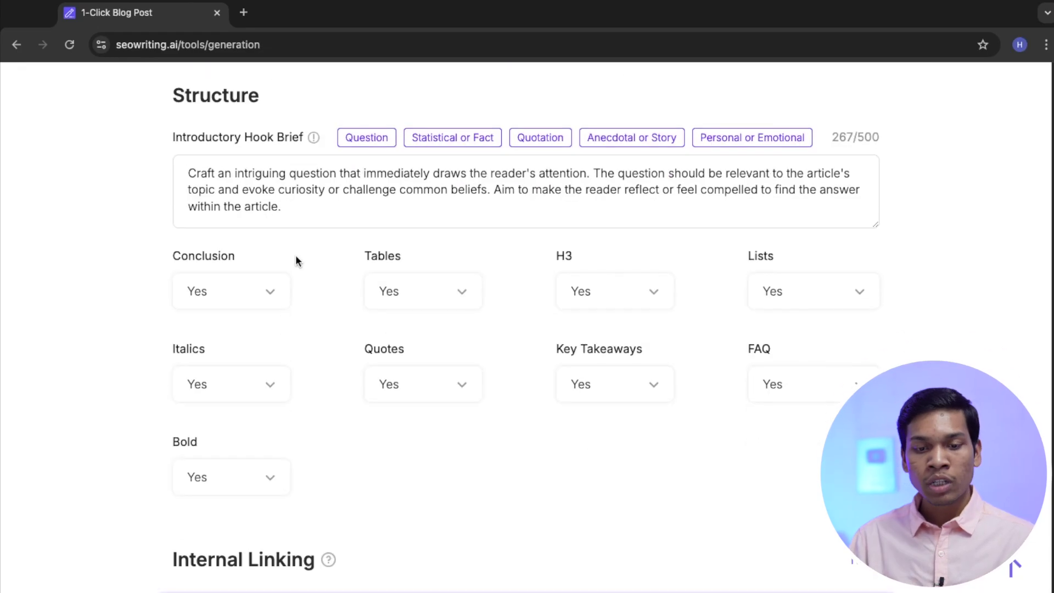
click(239, 296)
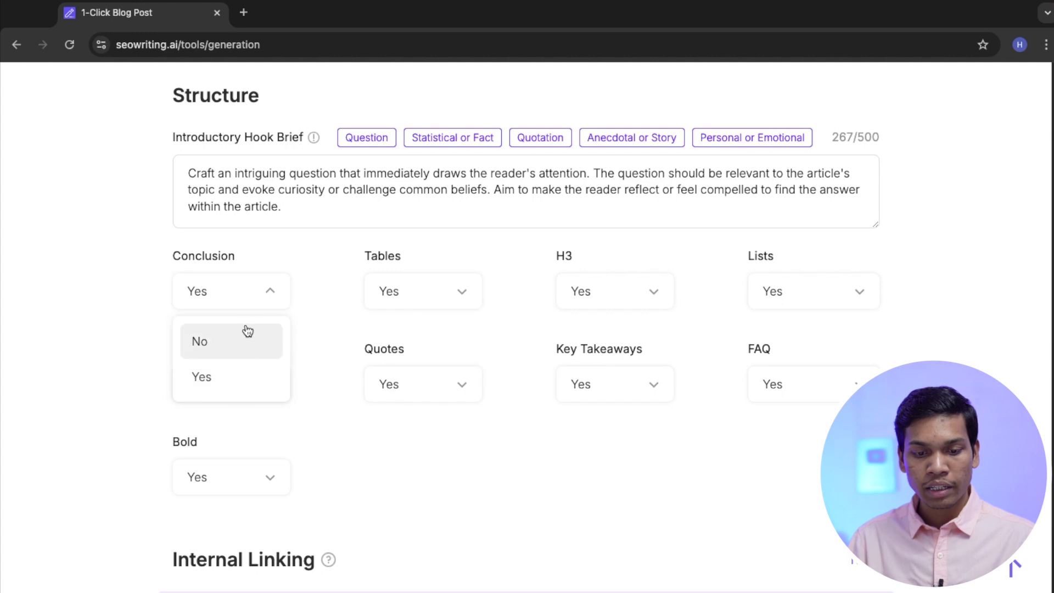
click(441, 291)
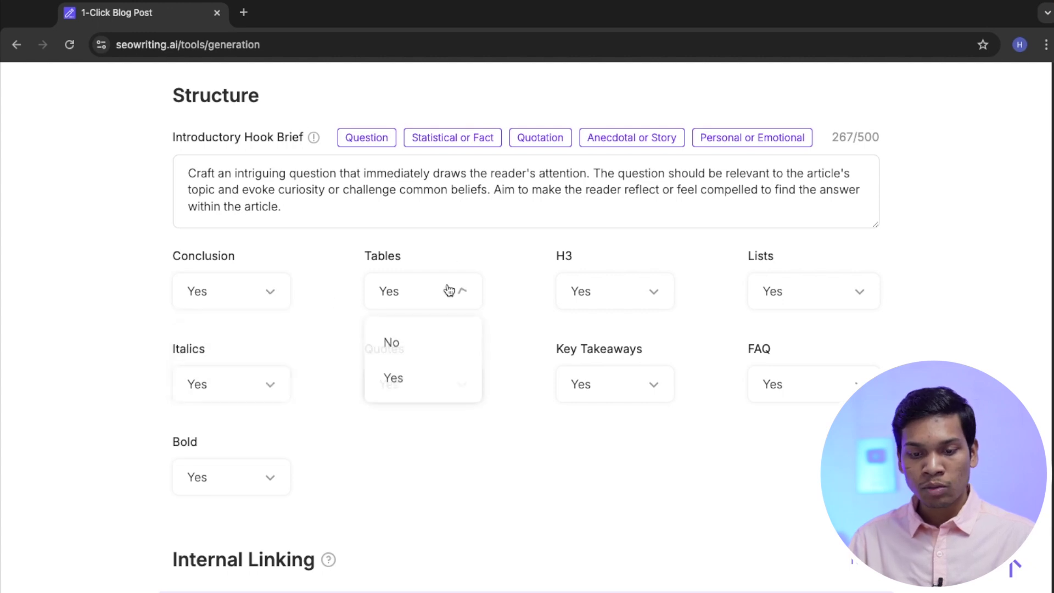
click(318, 272)
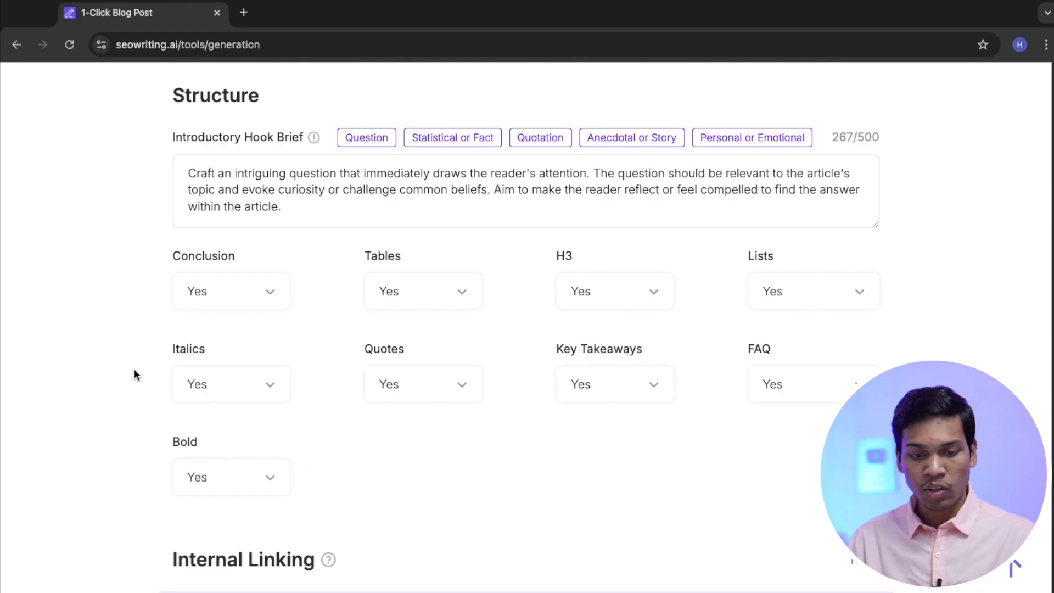
- View the requirements for adding a website for Internal Linking, and cancel without connecting one
scroll(687, 390, down, 4)
scroll(490, 328, down, 3)
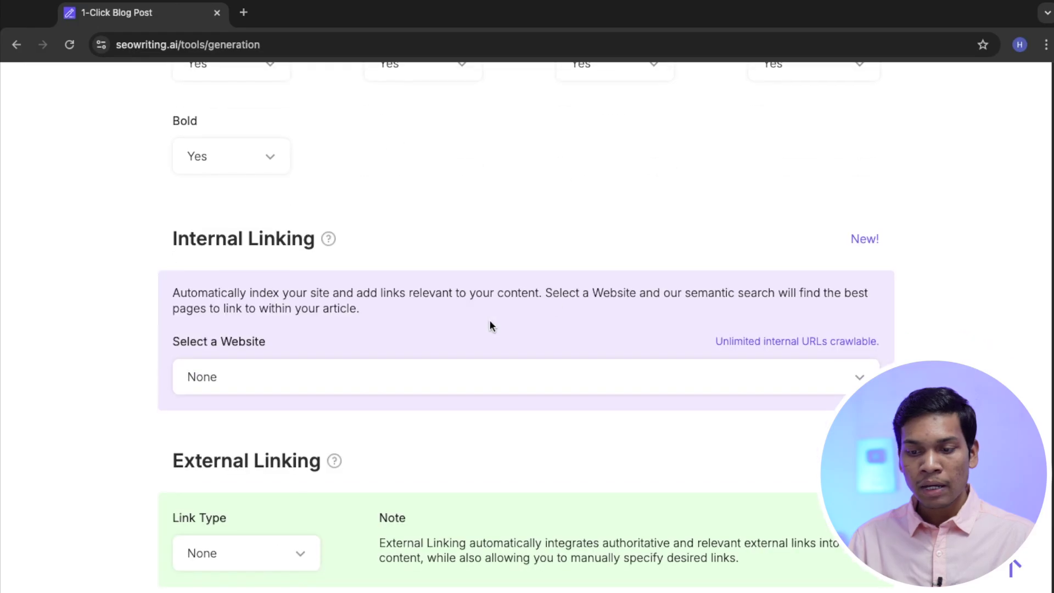
scroll(385, 274, down, 1)
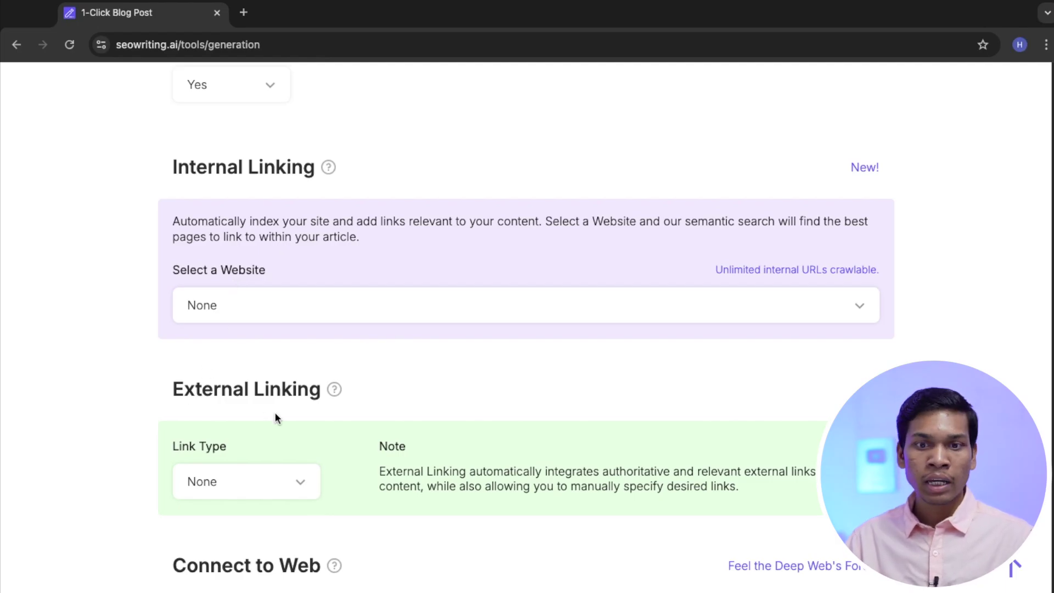
click(486, 319)
click(324, 395)
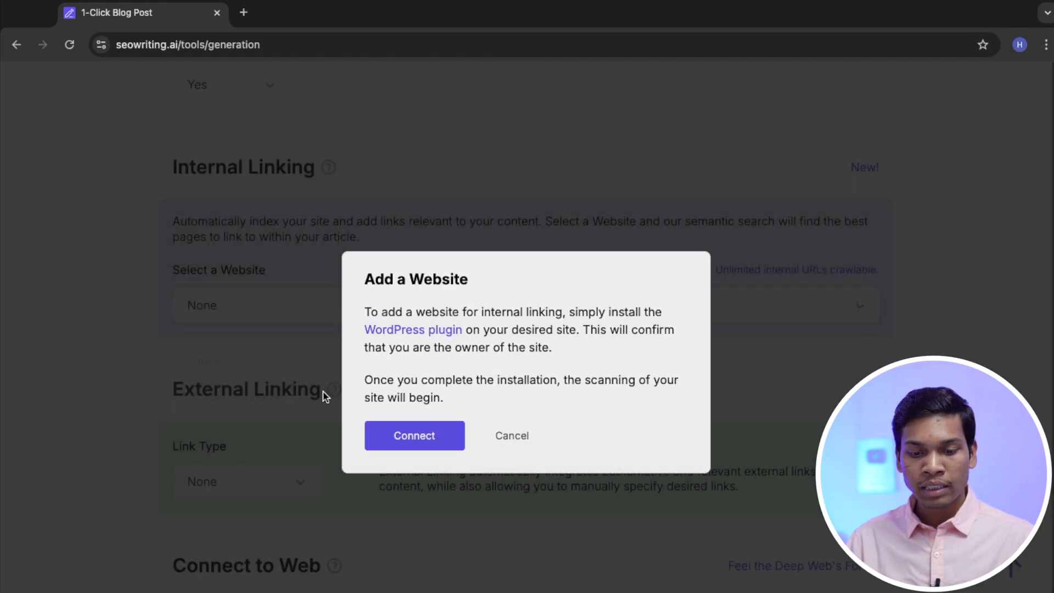
click(512, 436)
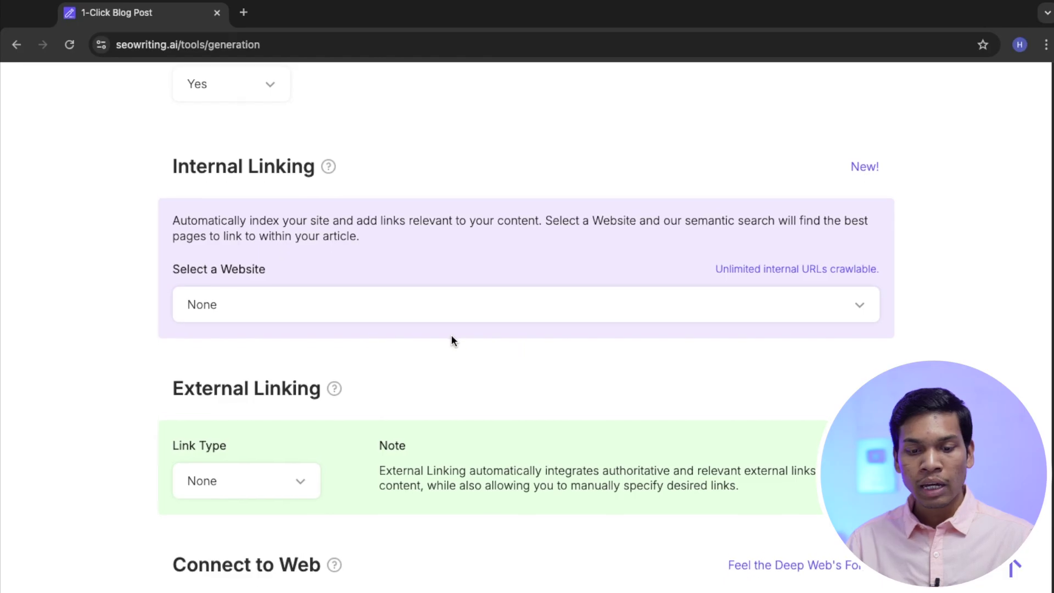
- Set the External Linking link type to Automatic
scroll(452, 338, down, 4)
click(216, 280)
click(260, 375)
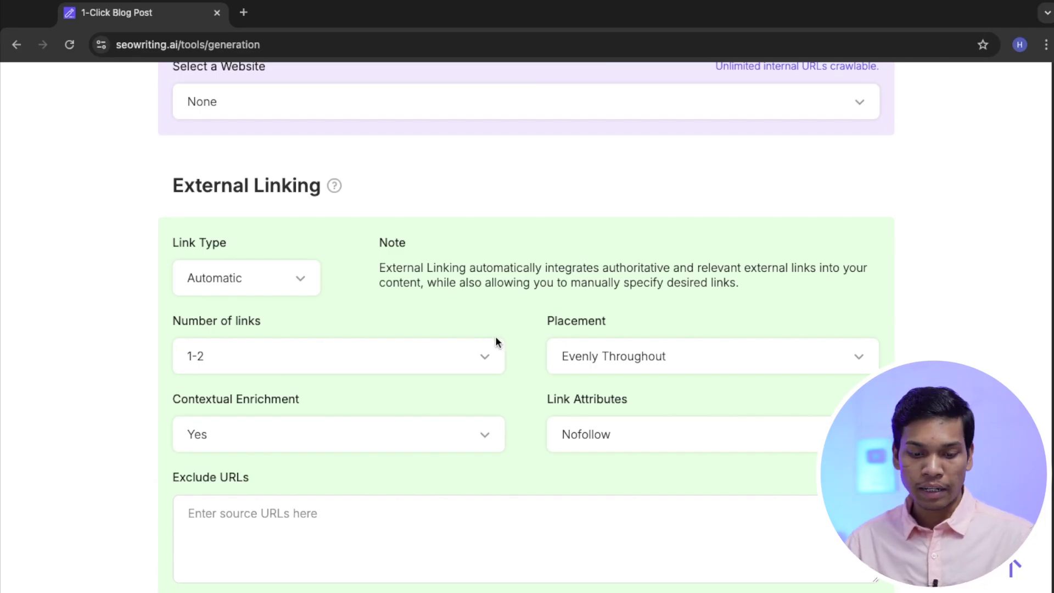
- Enable web access for the article by setting Access to Yes under Connect to Web
scroll(494, 341, down, 7)
scroll(214, 277, down, 1)
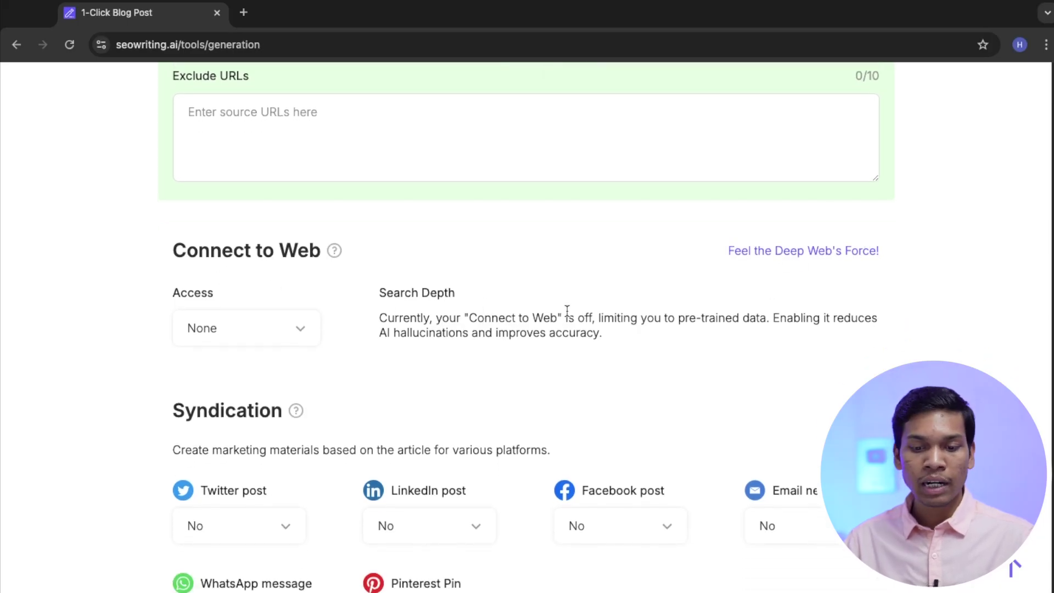
scroll(381, 335, down, 1)
click(255, 307)
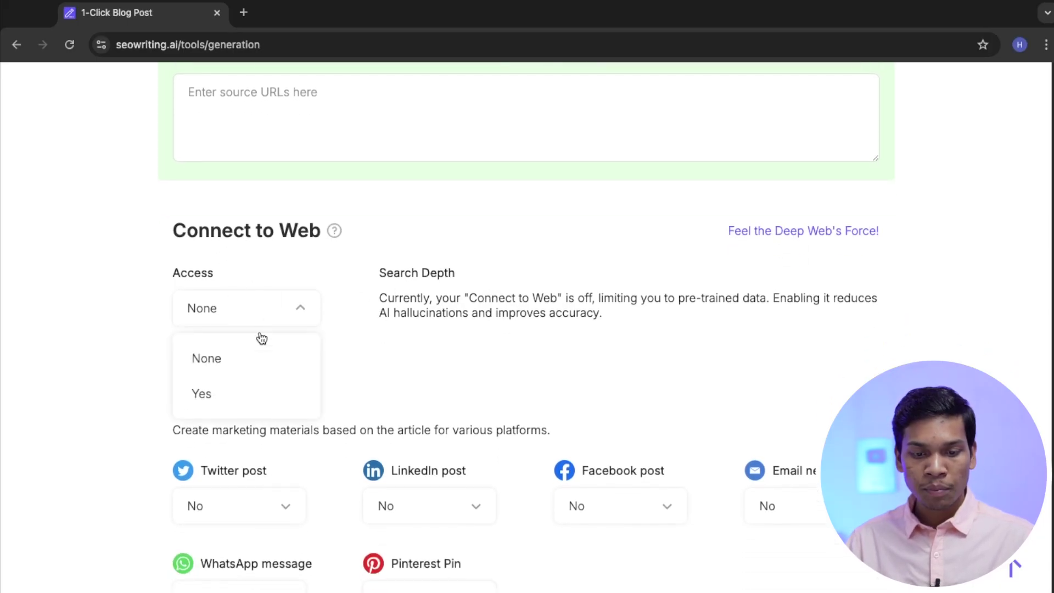
click(229, 393)
- Set Source Links to URL and Citations to Yes in the Connect to Web settings
scroll(414, 295, down, 3)
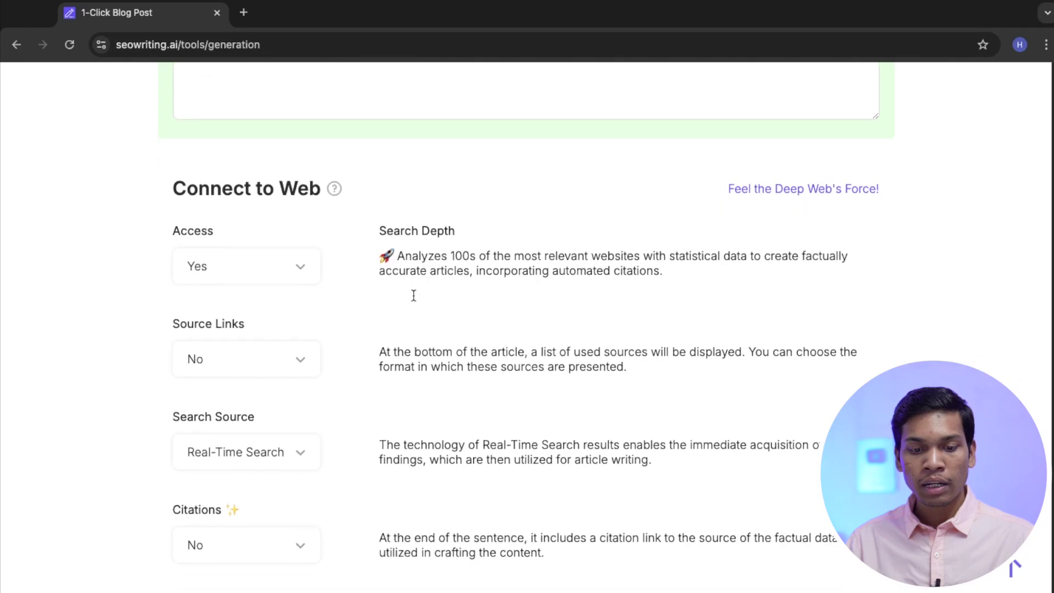
click(275, 340)
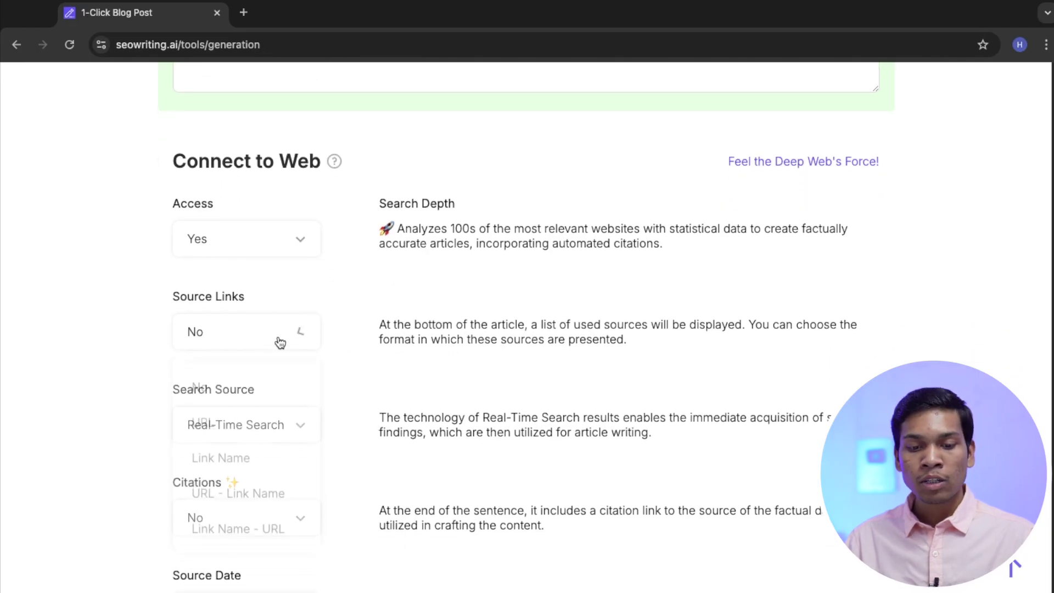
click(245, 419)
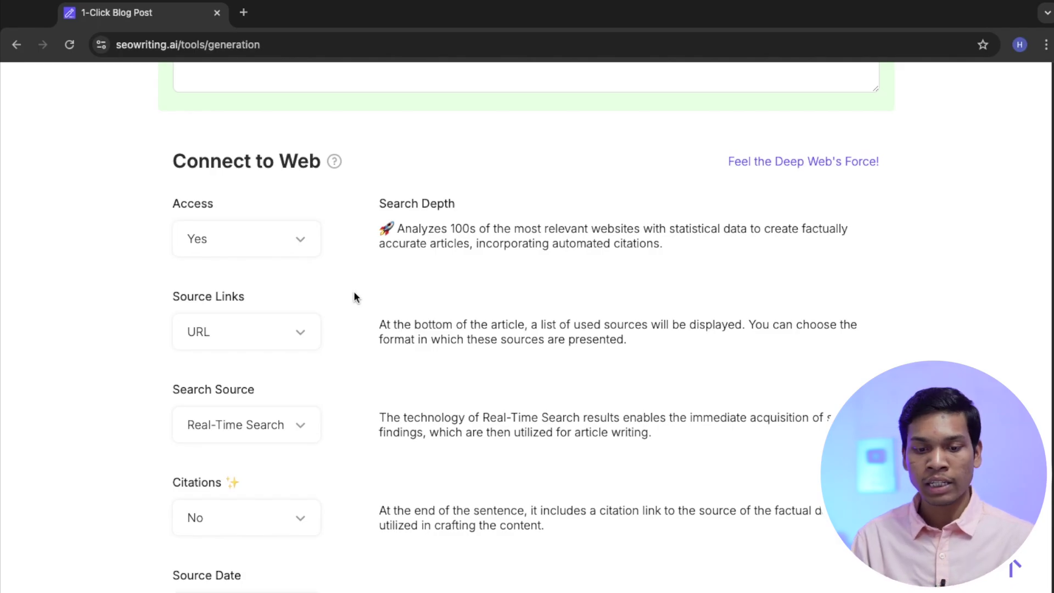
scroll(354, 297, down, 2)
click(289, 403)
click(231, 495)
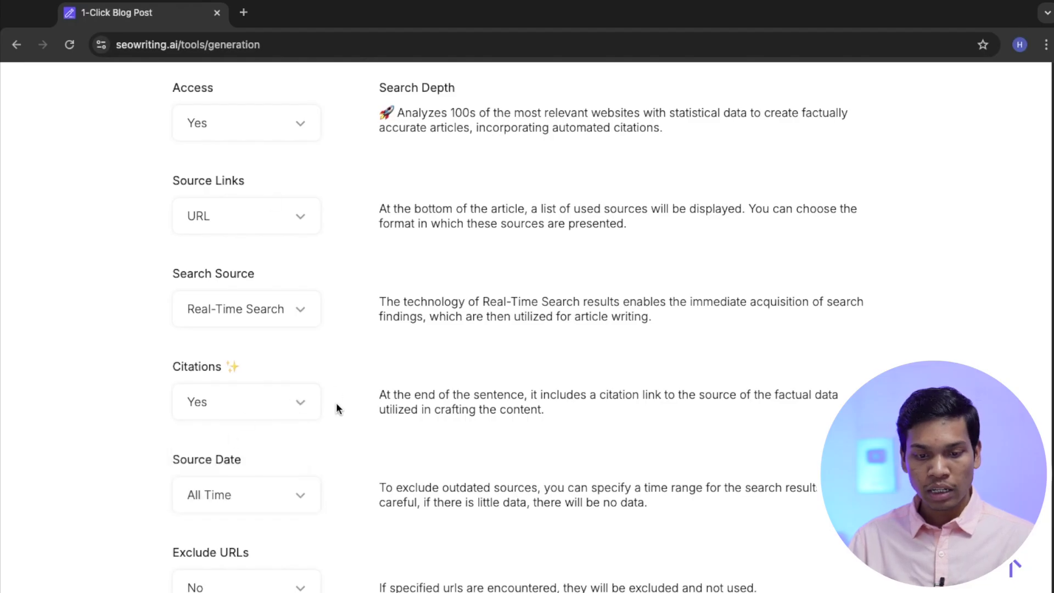
- View how to add a target website under Publishing to Website, and close the dialog without connecting one
scroll(336, 407, down, 4)
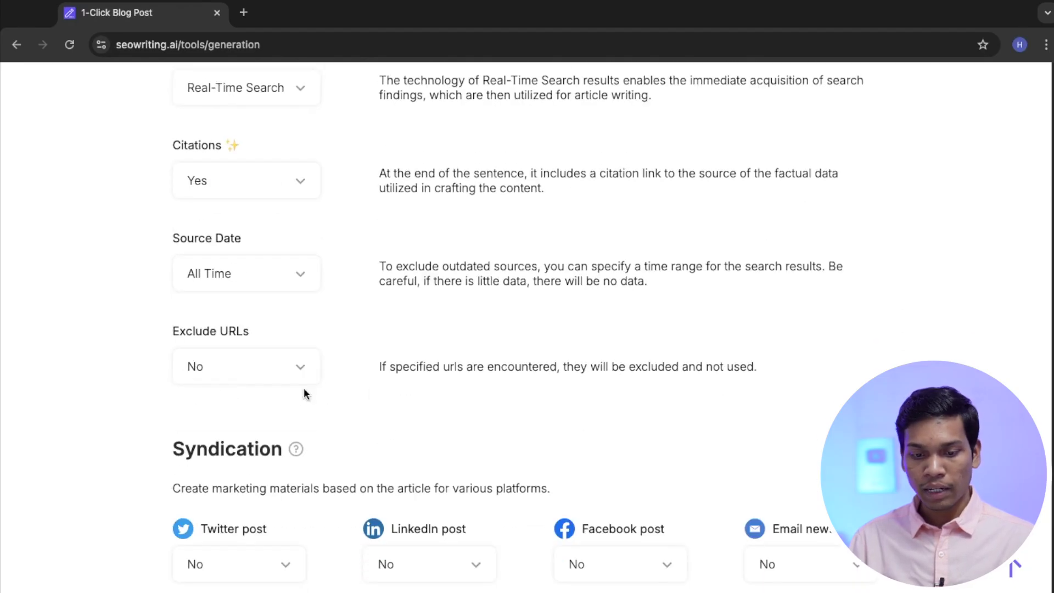
scroll(437, 381, down, 20)
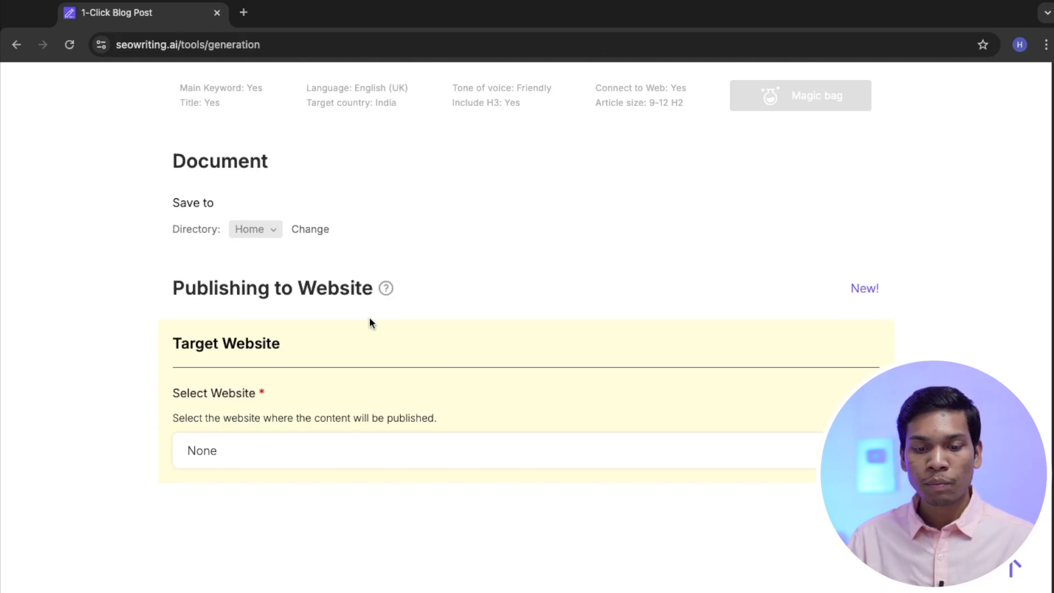
click(276, 455)
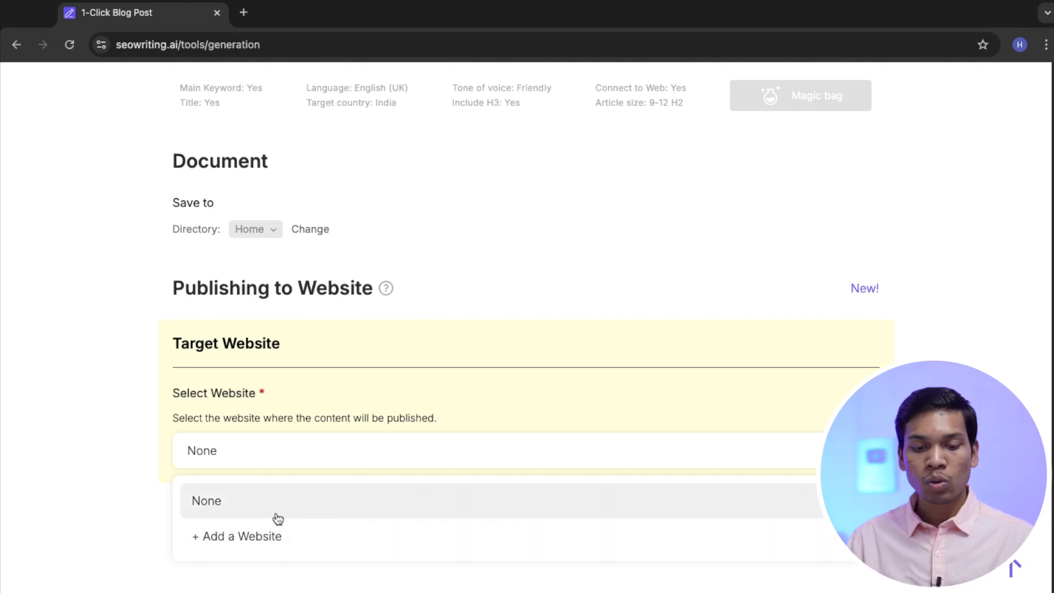
click(270, 534)
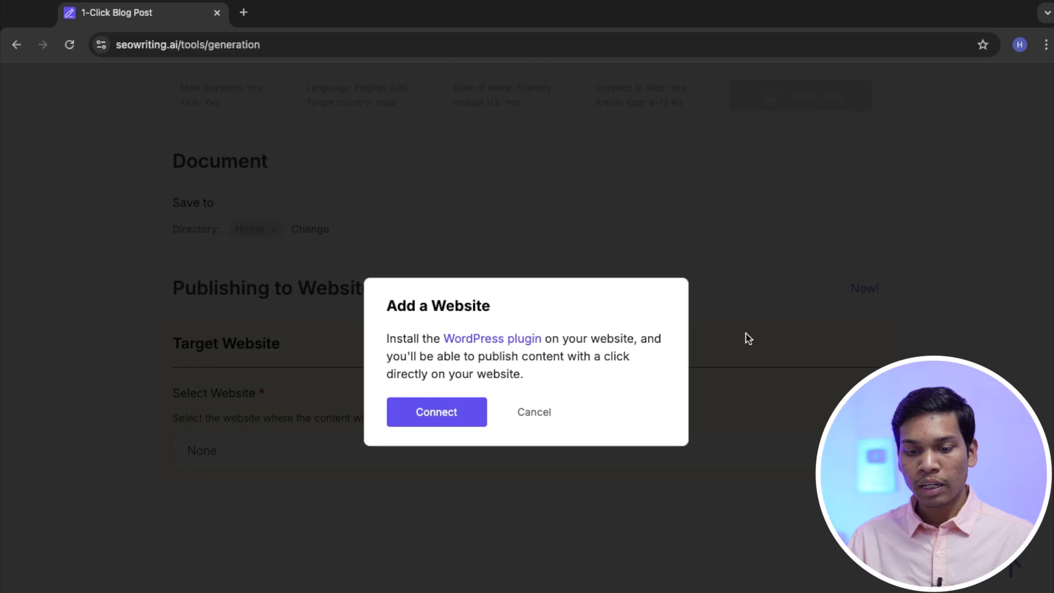
click(709, 335)
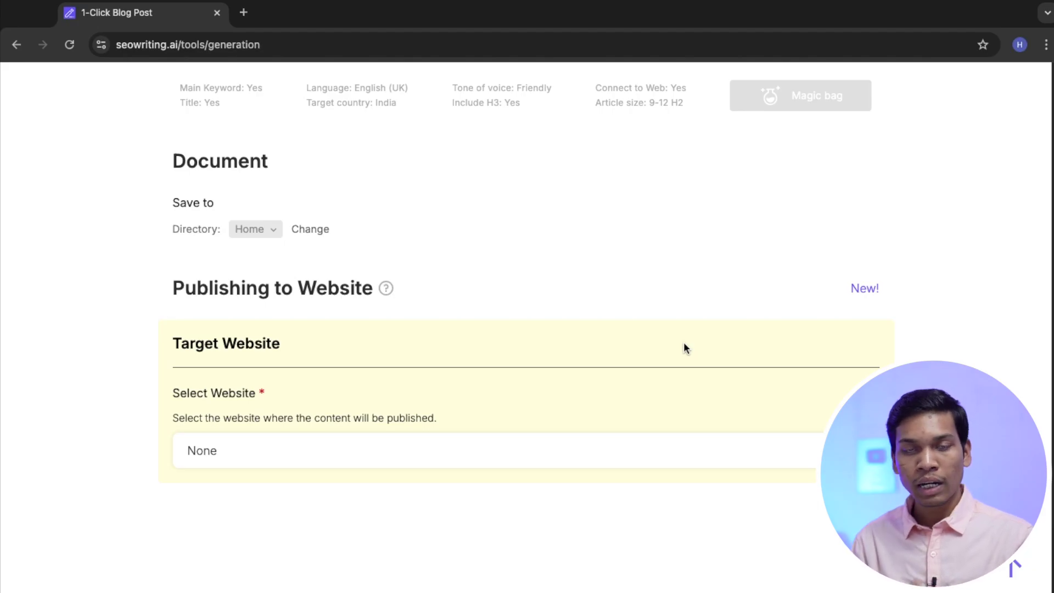
scroll(684, 347, up, 20)
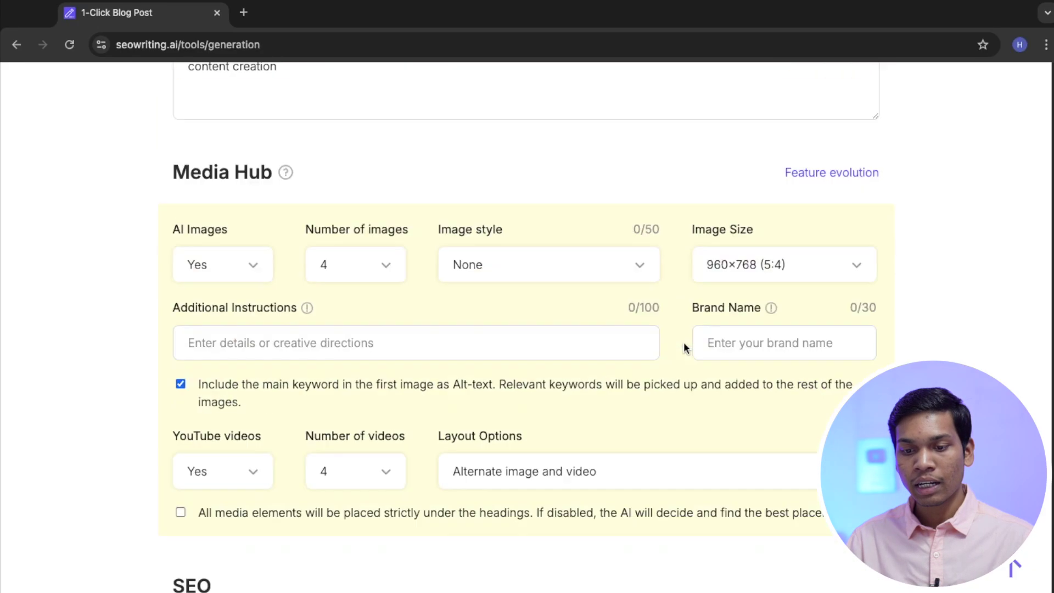
- Run the 1-Click Blog Post generation and open the generated article "Make Money Online: 5 Proven Ways to Start Today"
scroll(684, 343, up, 2)
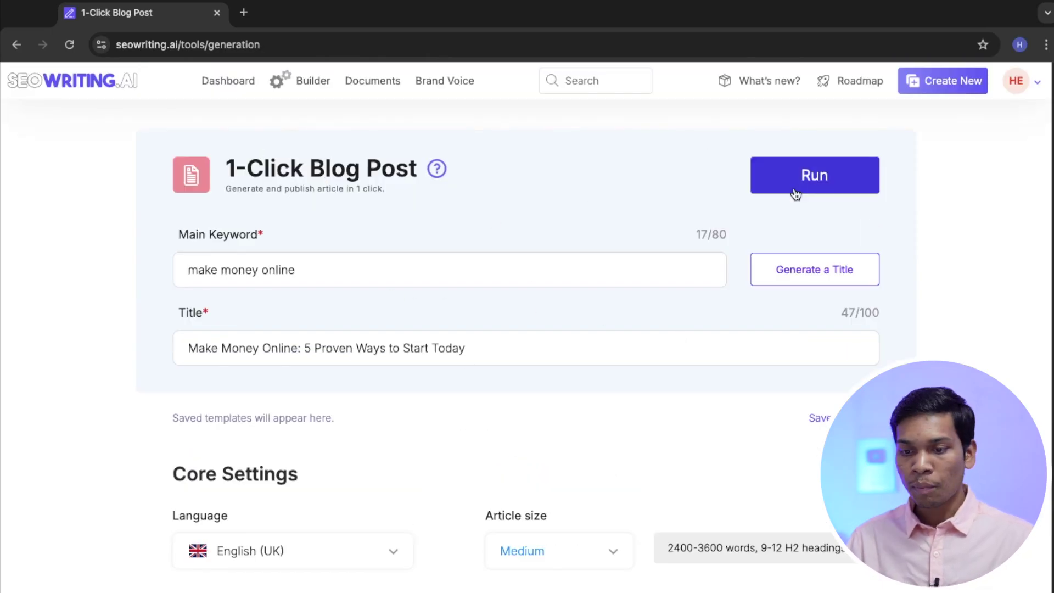
click(839, 174)
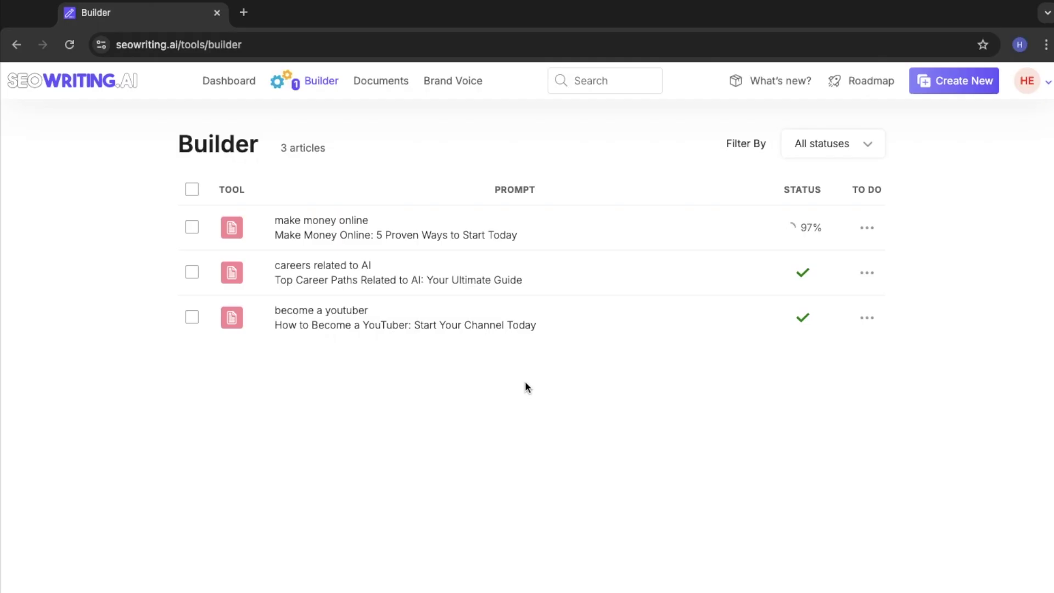
click(595, 237)
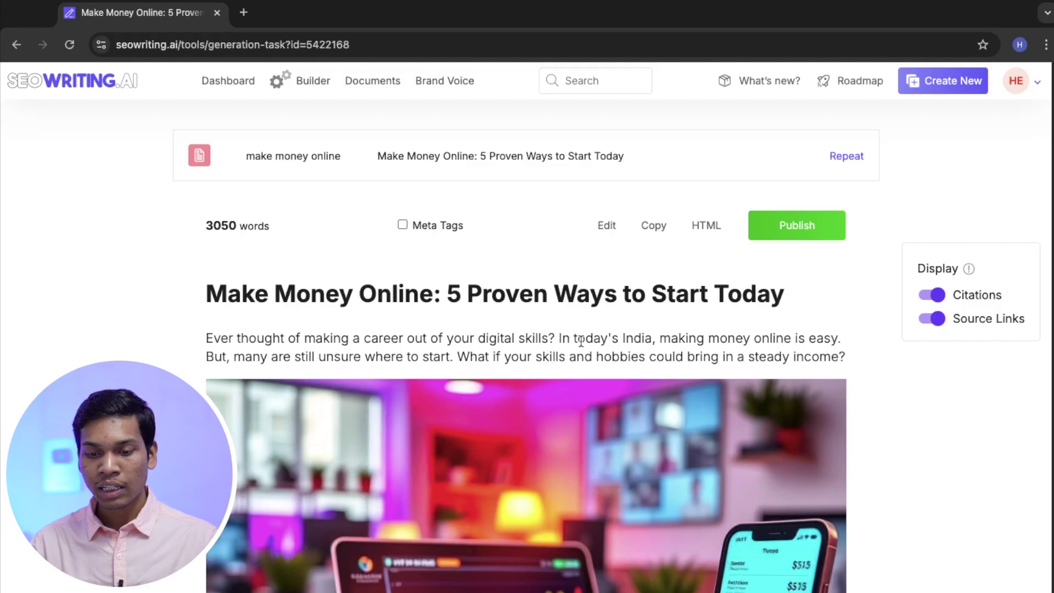
- Regenerate the article's first AI image, placed below the introduction
drag(553, 334, 193, 336)
click(548, 344)
scroll(549, 343, down, 4)
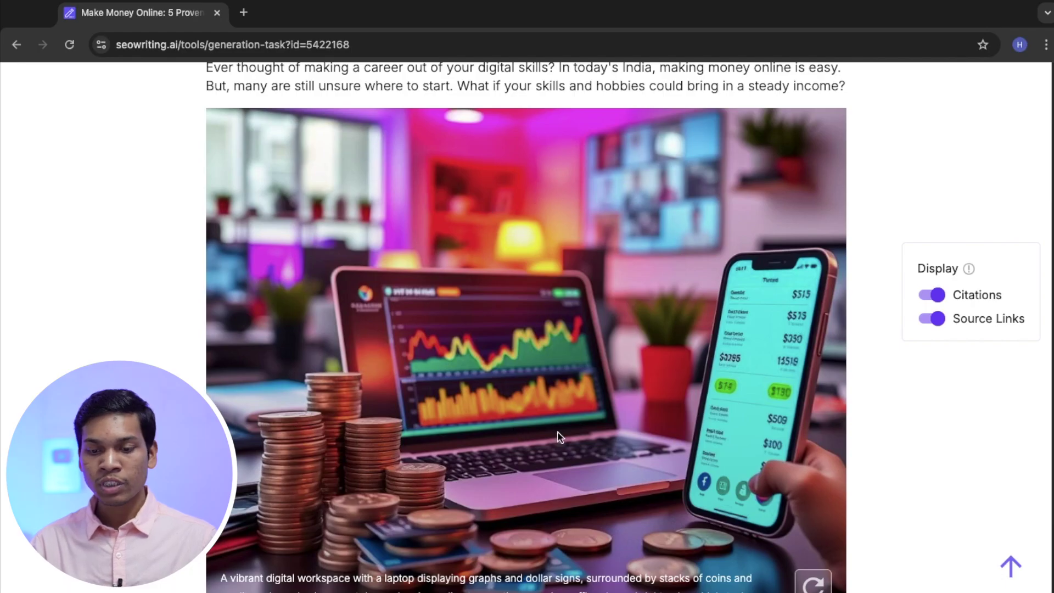
scroll(663, 482, down, 1)
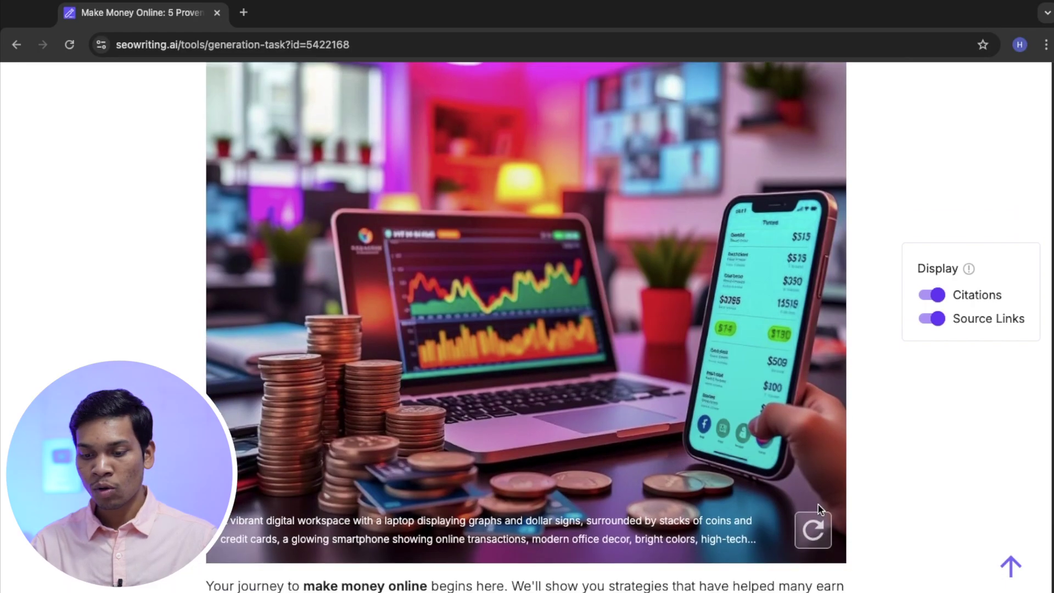
click(807, 535)
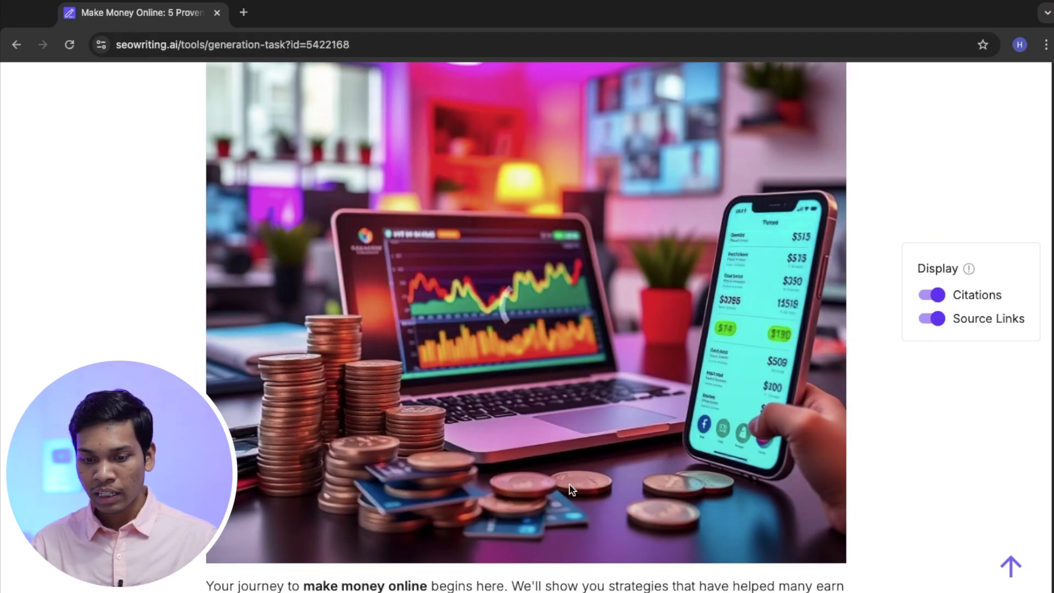
scroll(569, 483, down, 3)
scroll(568, 483, down, 1)
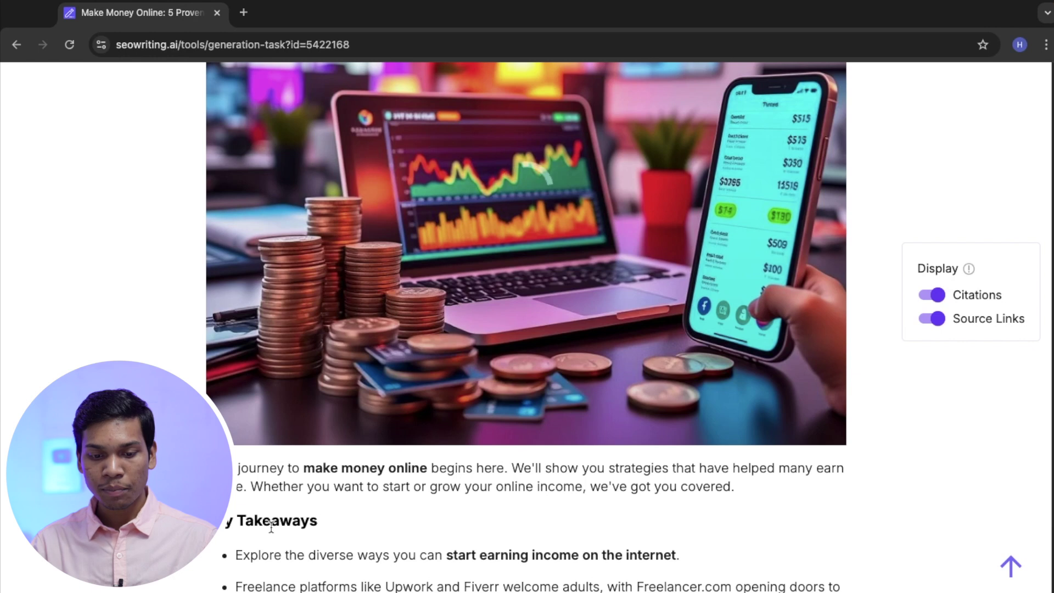
scroll(329, 544, down, 1)
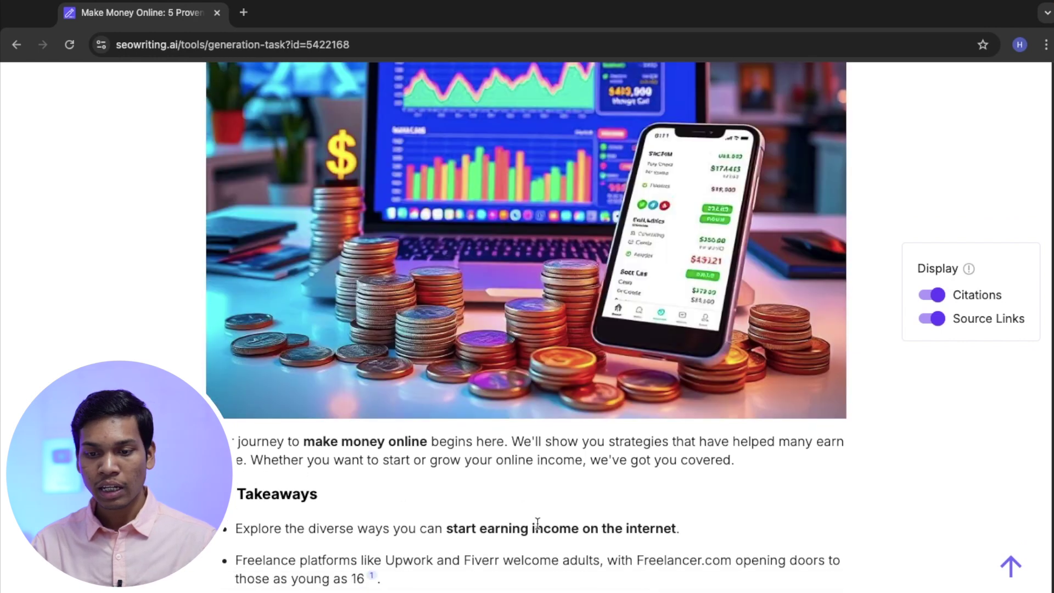
- Examine the citation markers under Key Takeaways and preview the source of the influencer marketing citation
scroll(536, 527, down, 5)
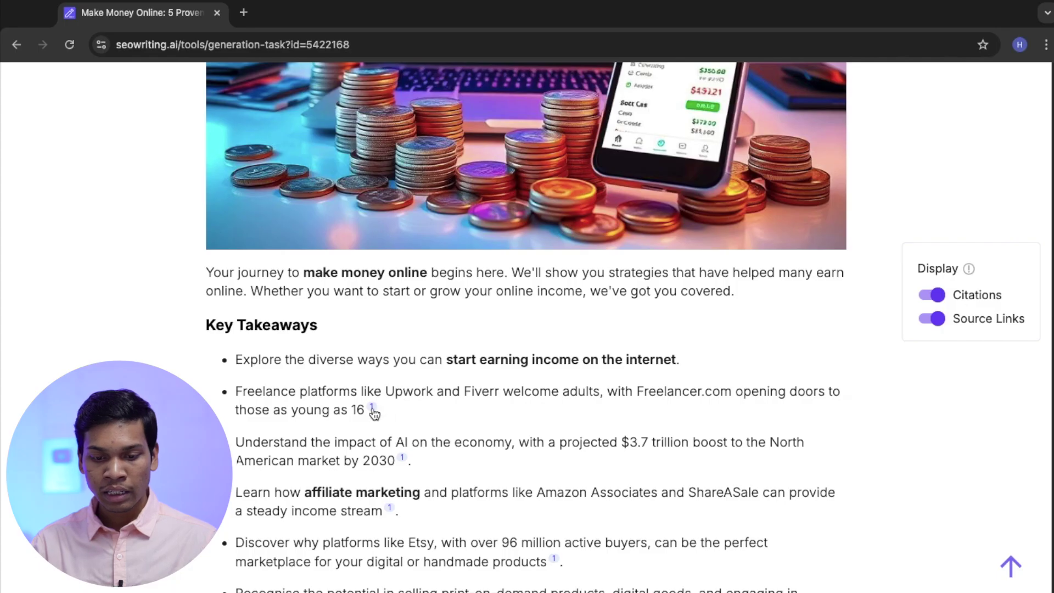
mouse_move(400, 459)
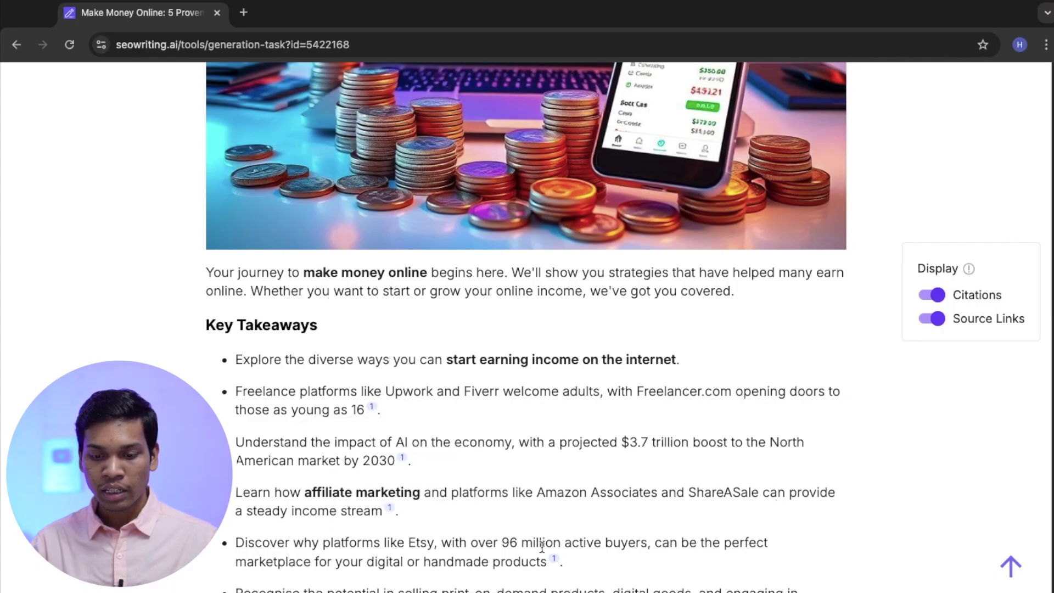
scroll(542, 547, down, 5)
mouse_move(372, 420)
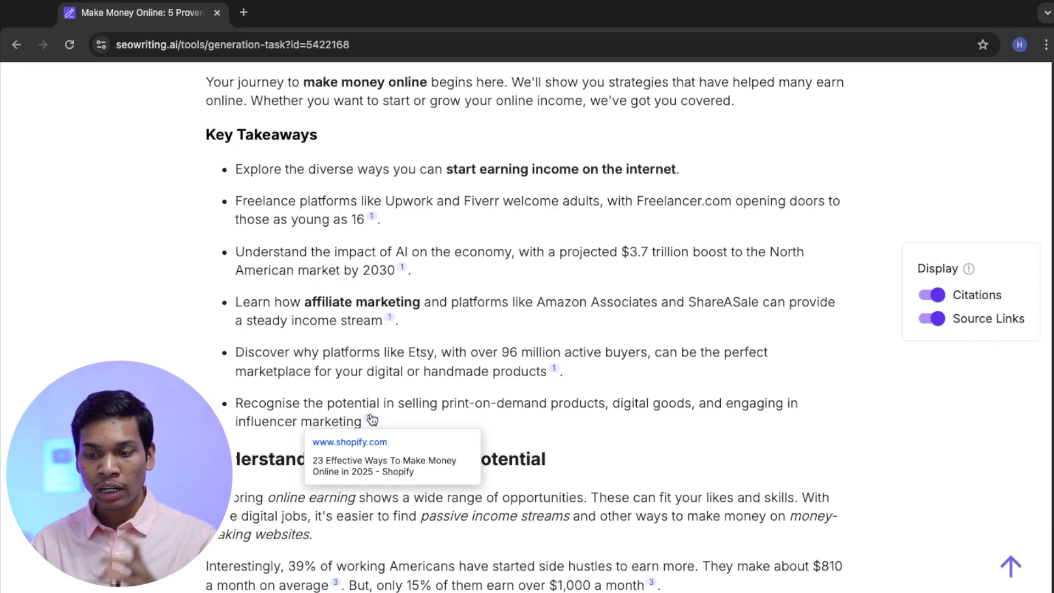
- Turn the article's Citations display off and back on
click(940, 295)
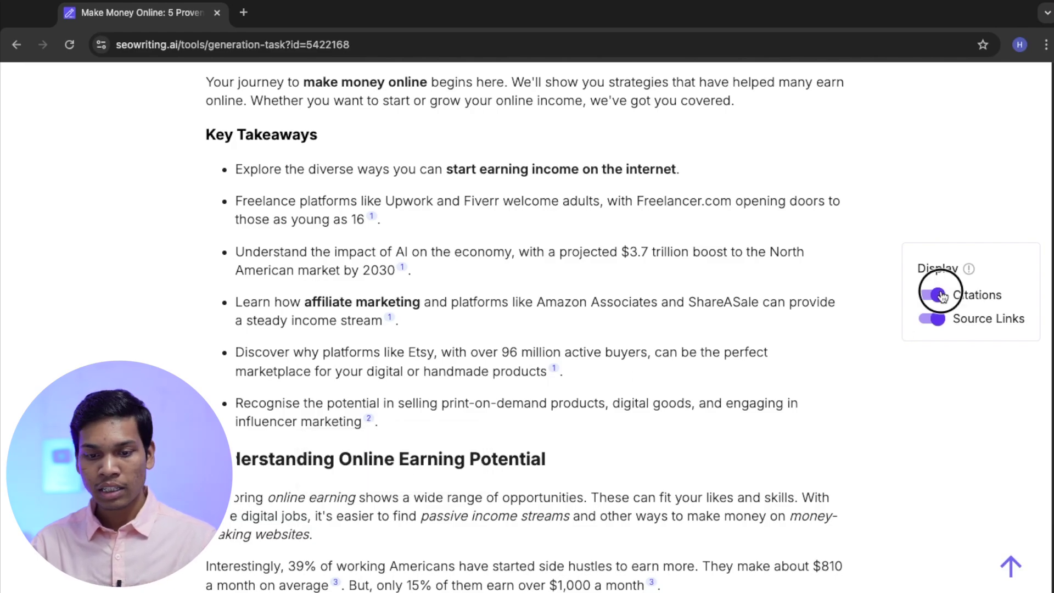
click(939, 296)
click(939, 297)
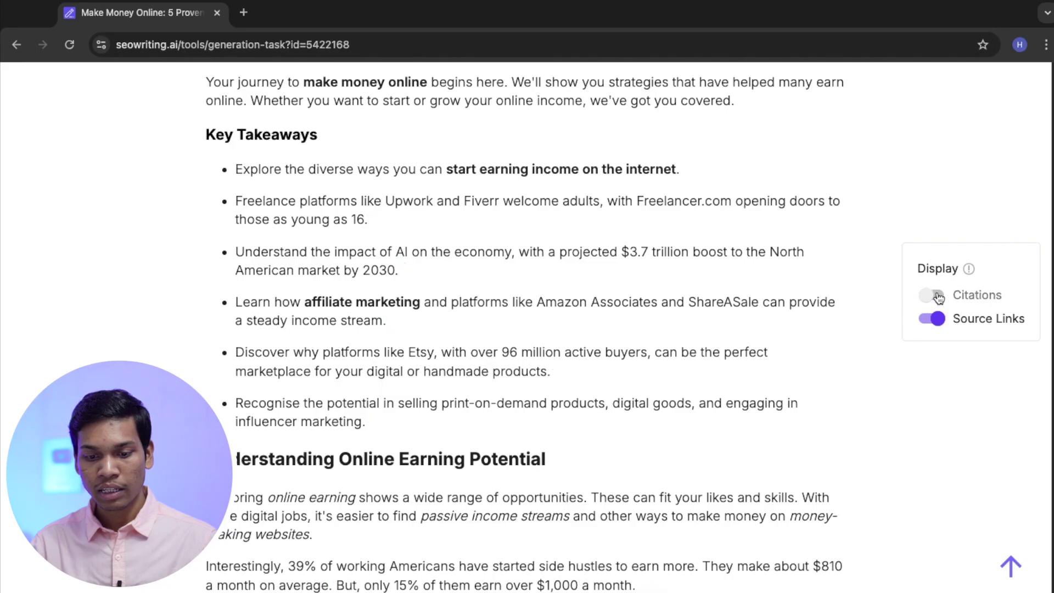
click(938, 297)
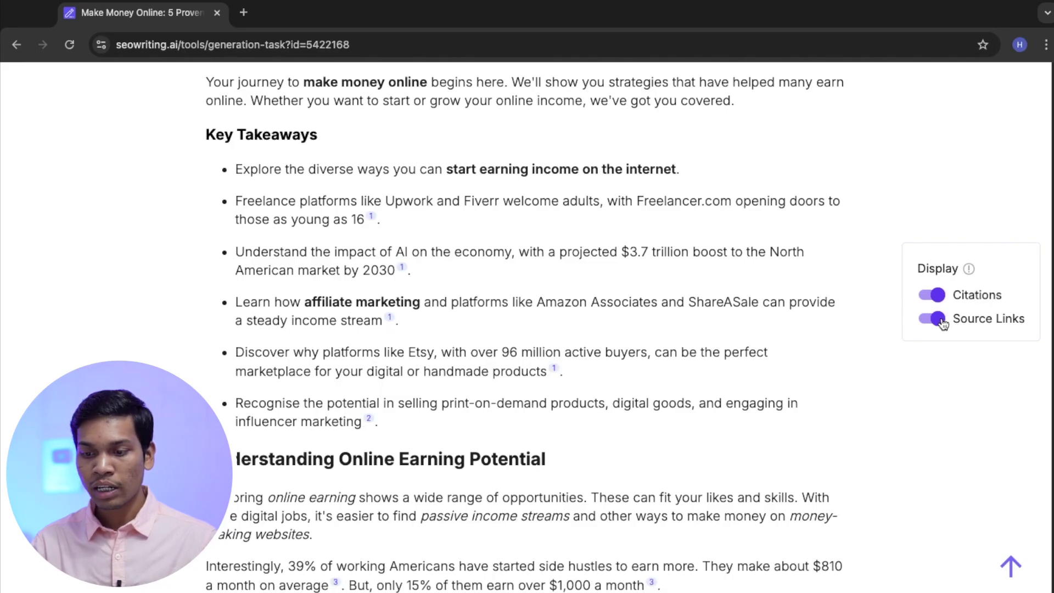
- Review the Source Links list at the article's end, and turn the Source Links and Citations displays off and back on
scroll(424, 388, down, 20)
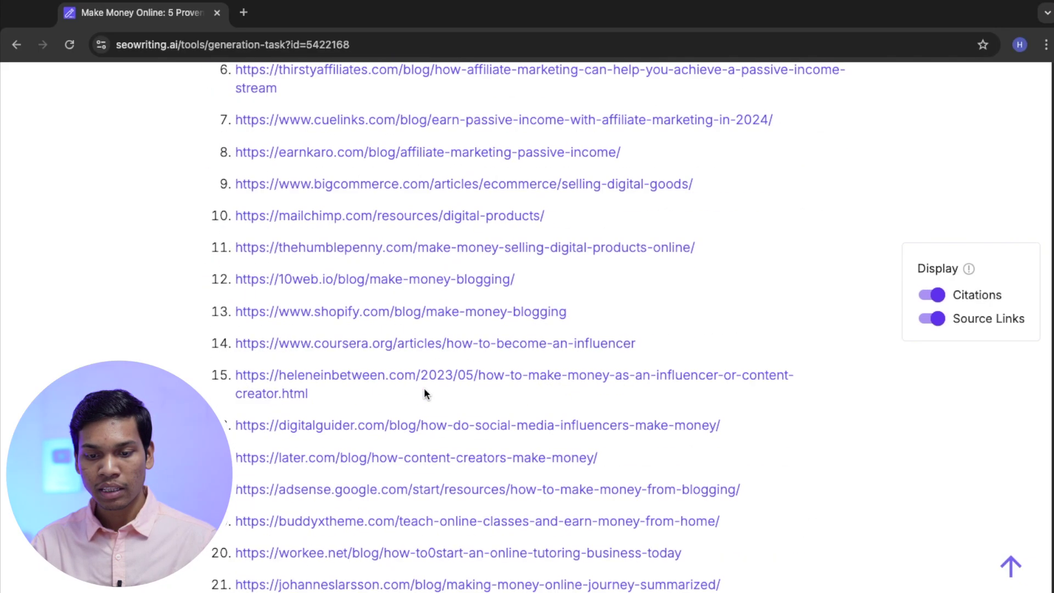
scroll(406, 379, up, 6)
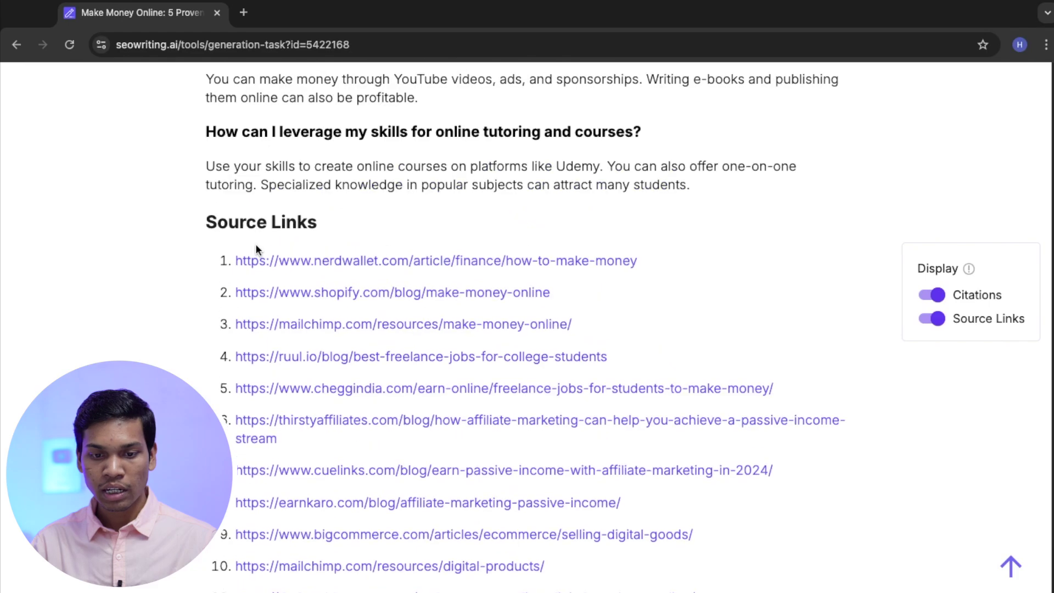
click(931, 319)
click(937, 296)
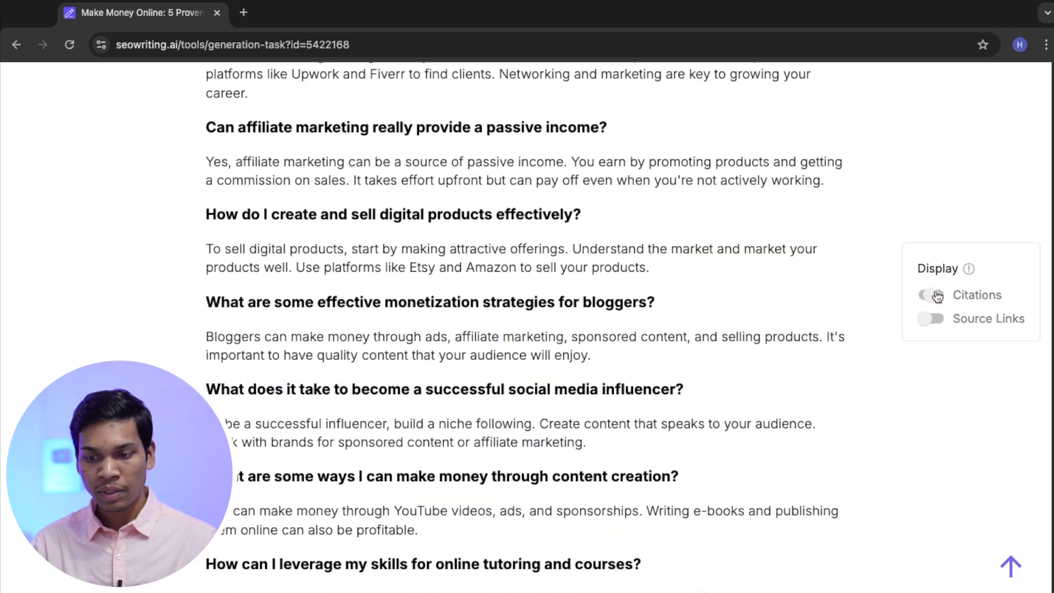
click(937, 296)
click(931, 319)
- Review the article from the introduction through the freelancing section, checking its images, video link and external article link
scroll(656, 476, up, 20)
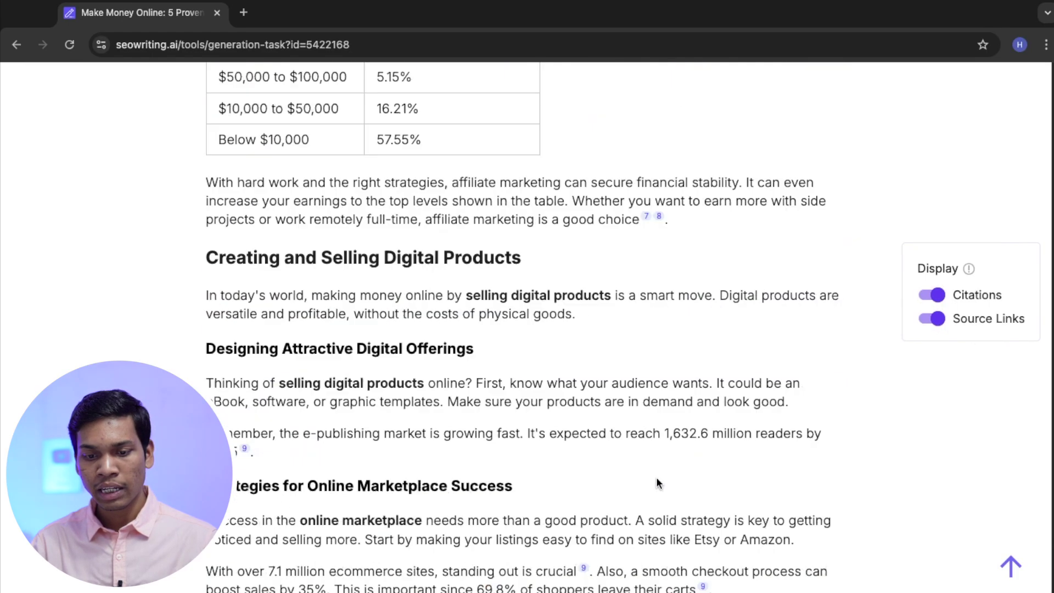
scroll(657, 476, up, 15)
scroll(570, 420, down, 10)
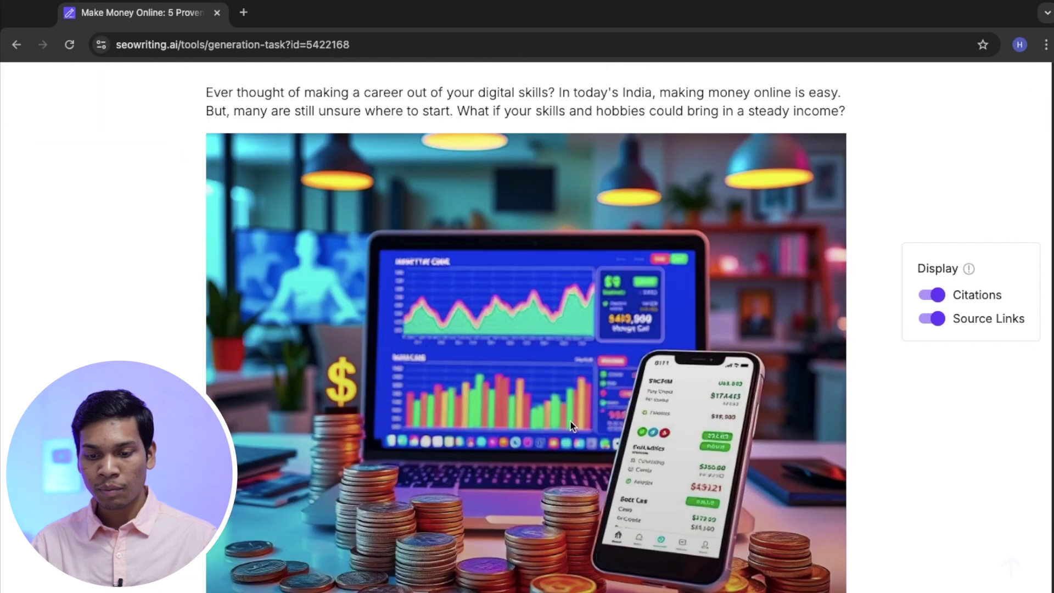
scroll(513, 295, down, 8)
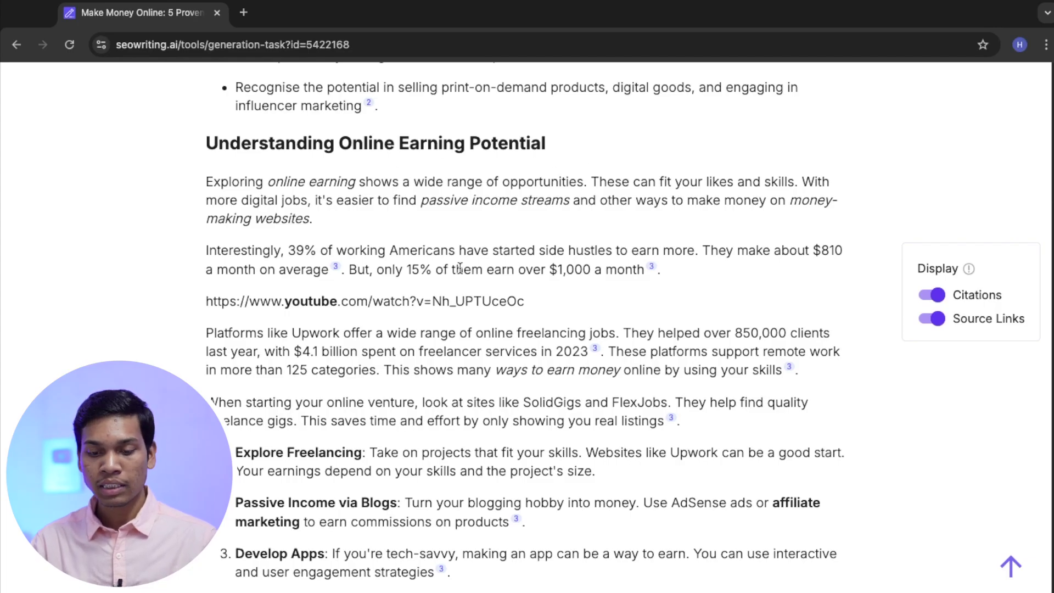
scroll(222, 340, down, 10)
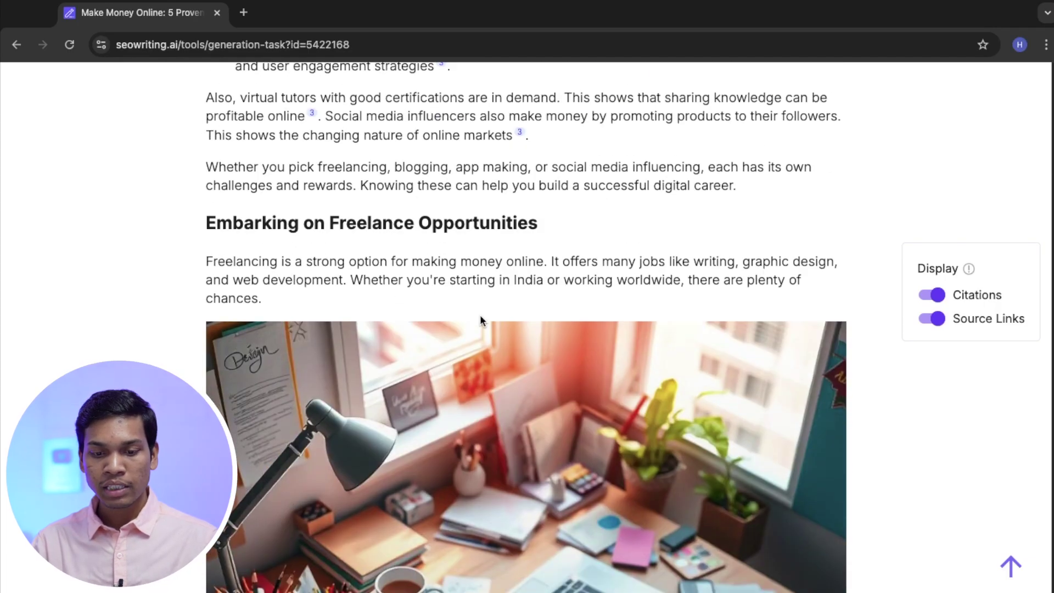
scroll(439, 329, down, 4)
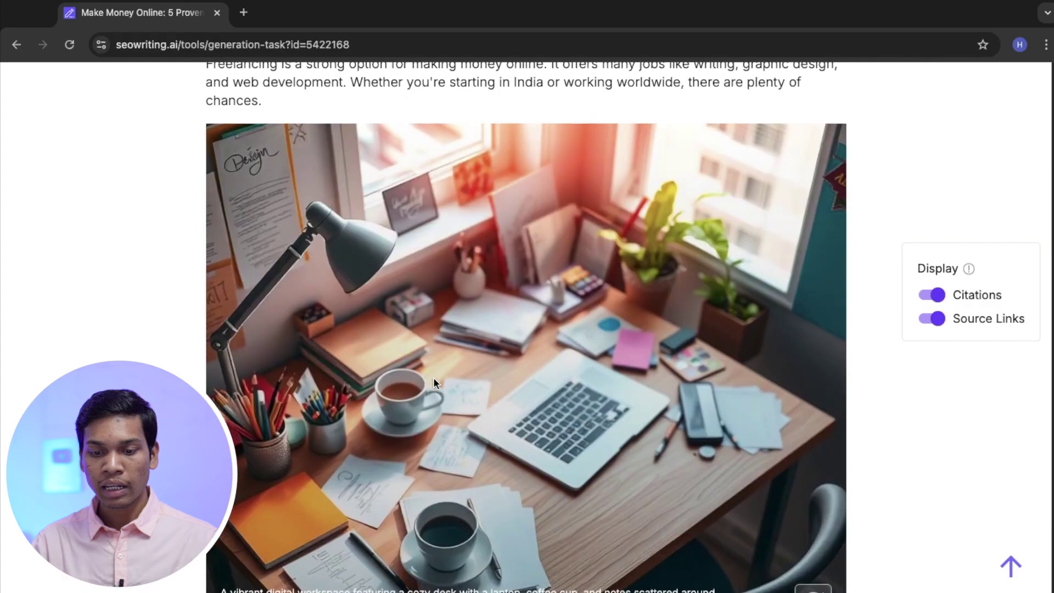
scroll(716, 395, up, 2)
scroll(716, 395, down, 8)
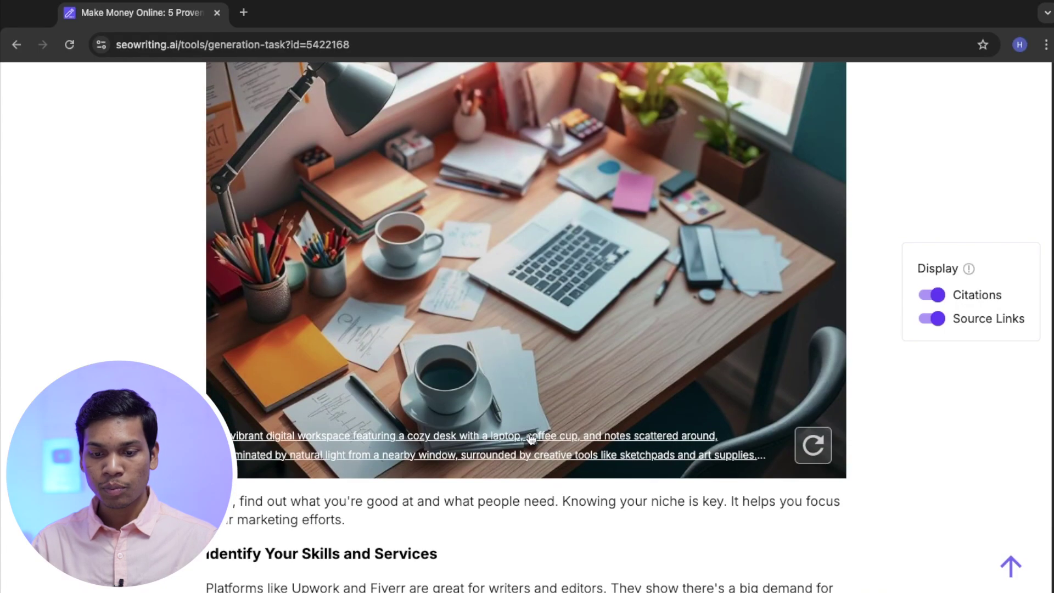
scroll(623, 401, down, 4)
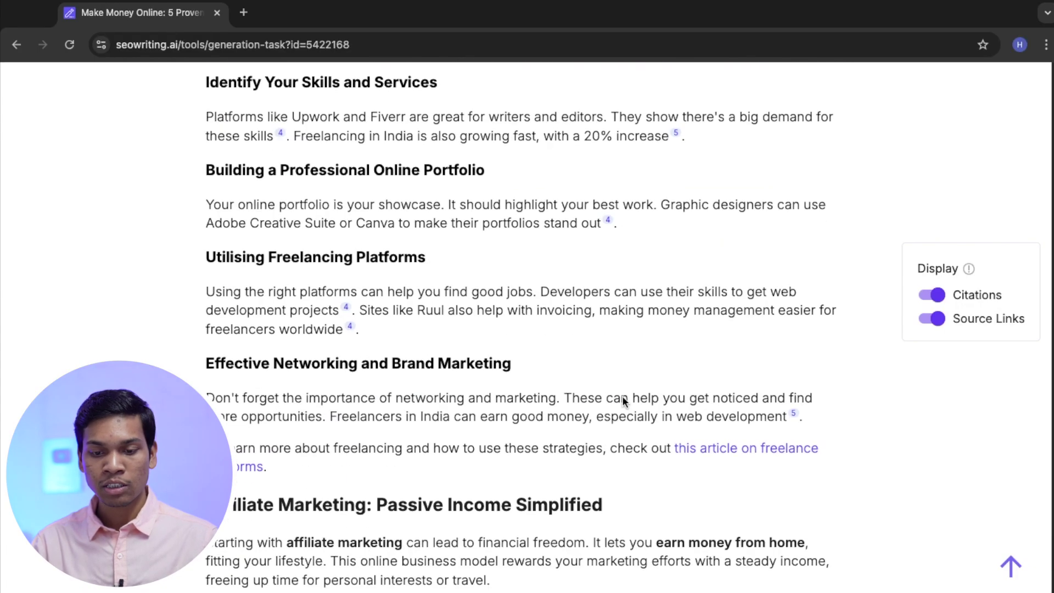
scroll(510, 409, down, 3)
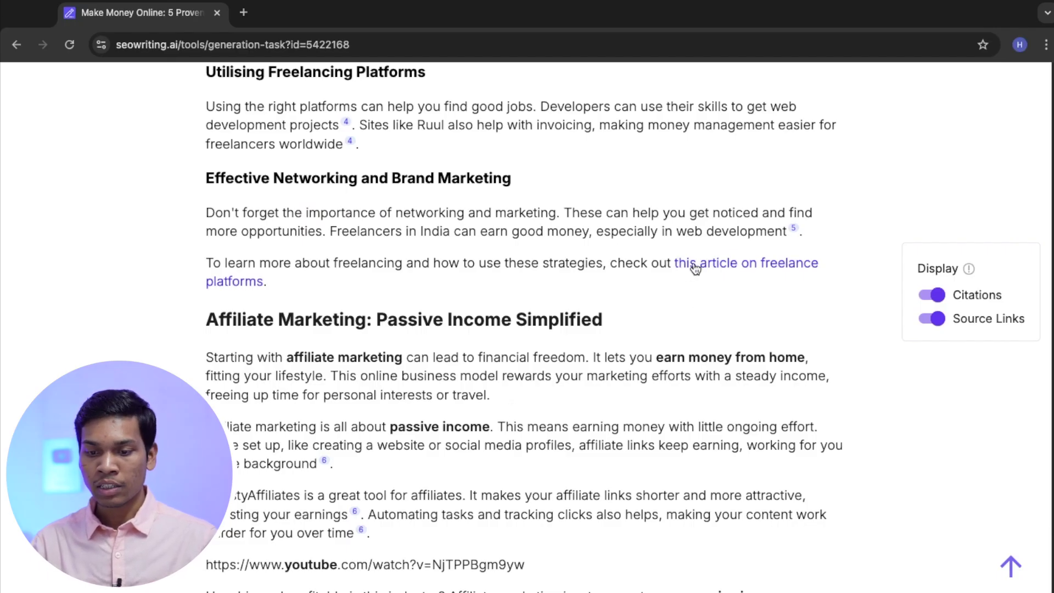
- Examine the "Affiliate Marketing: Passive Income Simplified" section, including its heading and the income bracket table
scroll(223, 280, down, 4)
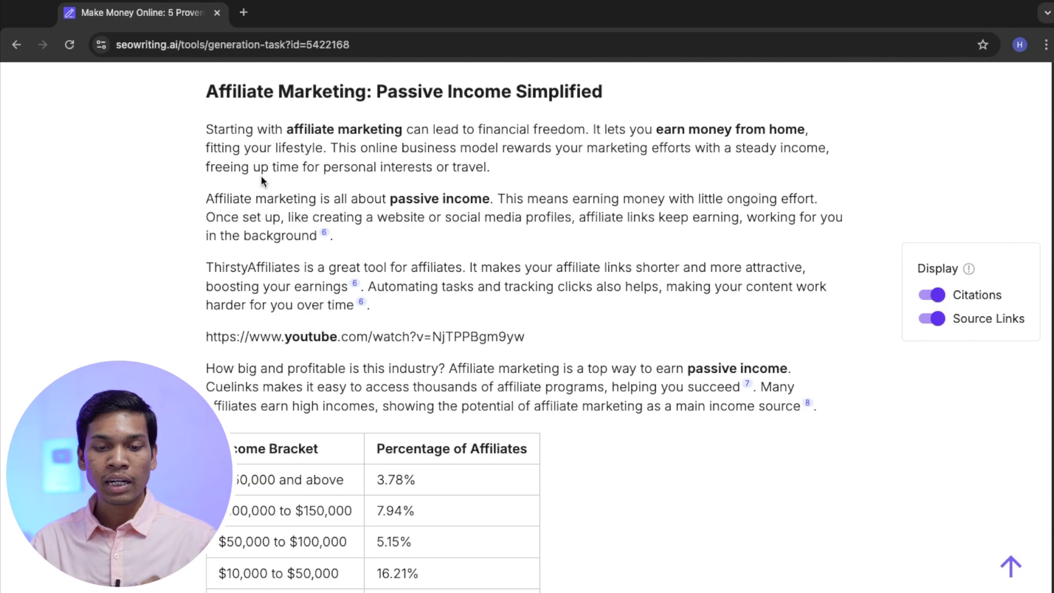
drag(235, 92, 602, 100)
click(351, 159)
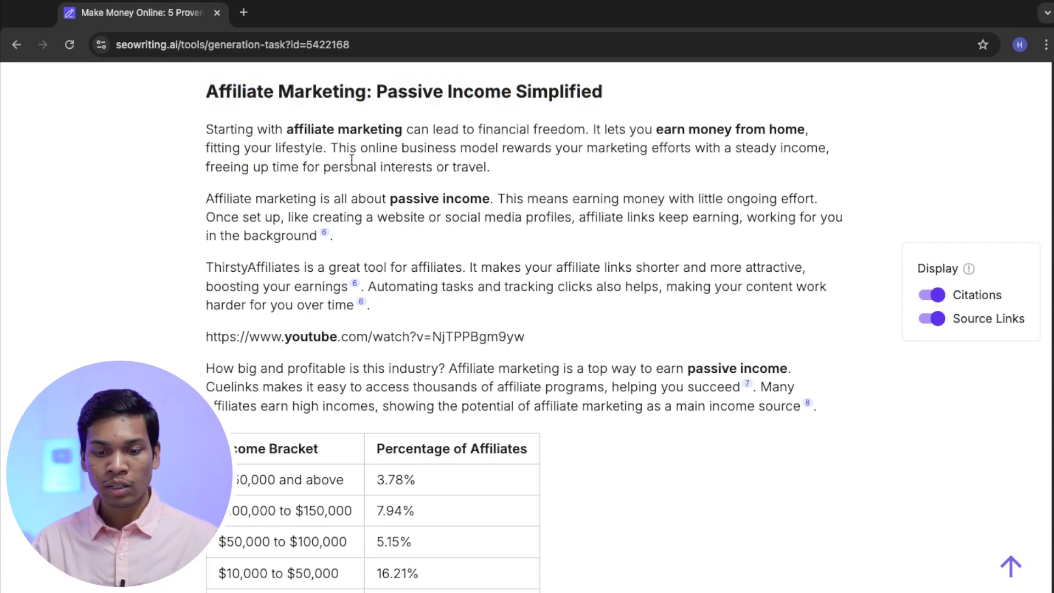
drag(200, 98, 498, 94)
click(492, 198)
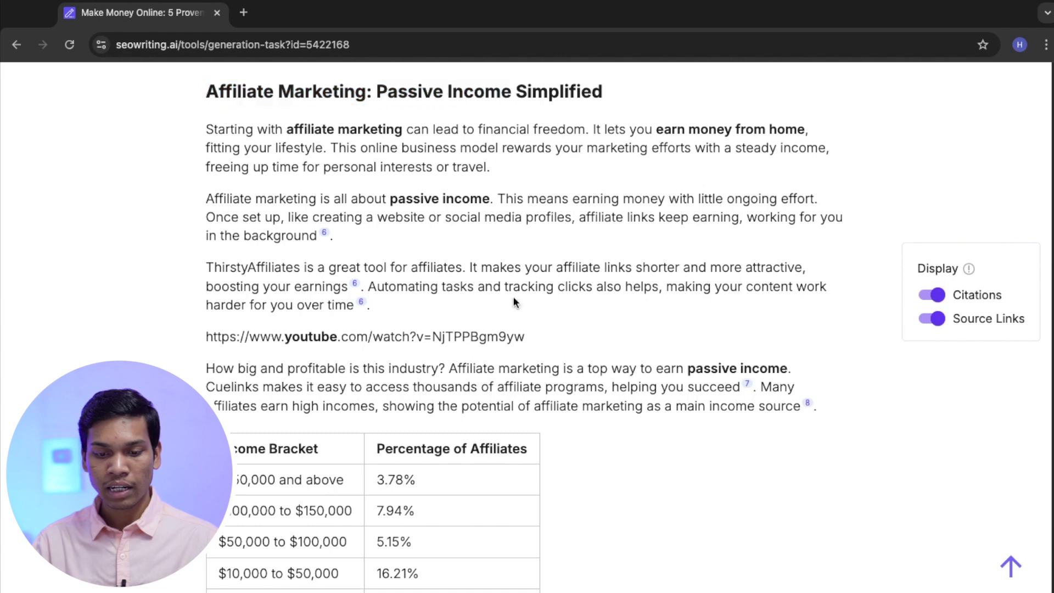
scroll(515, 337, down, 3)
drag(218, 273, 536, 426)
click(593, 428)
- Review the remaining article sections from digital products to the Conclusion, checking the images and the embedded tutoring video
scroll(593, 427, down, 15)
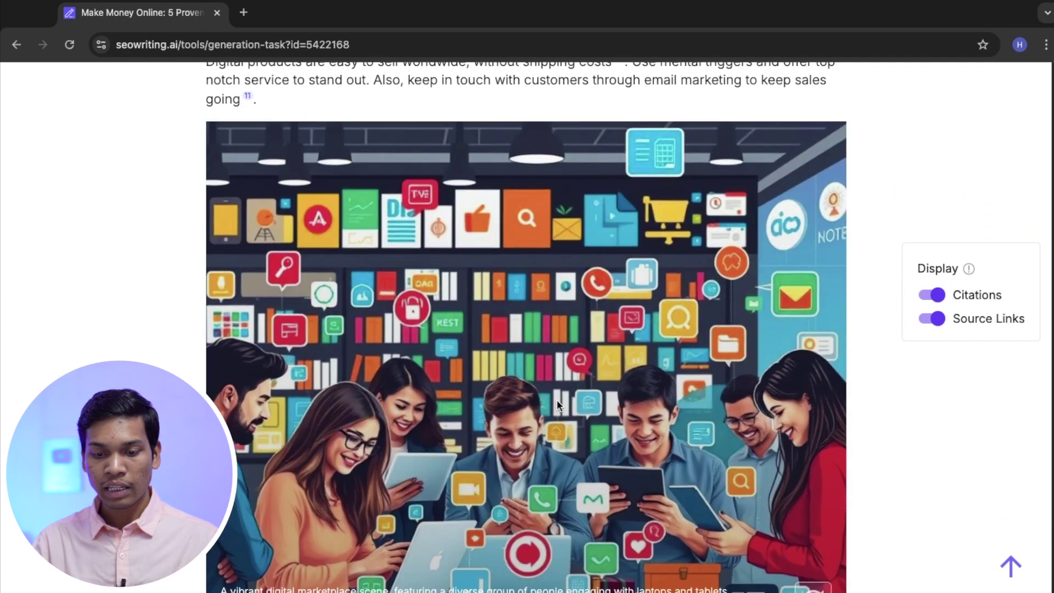
scroll(394, 393, down, 20)
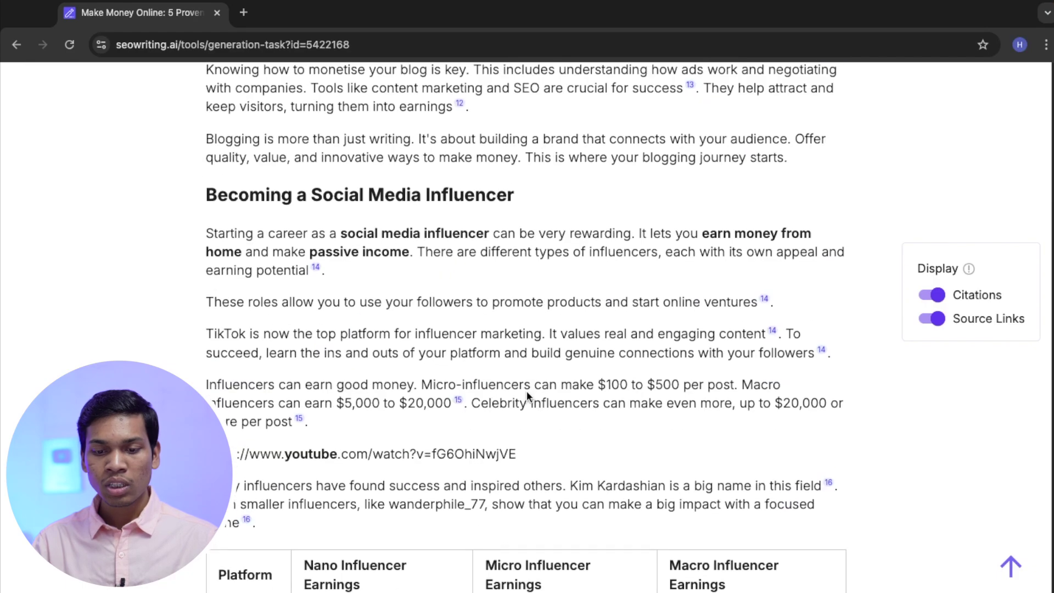
scroll(527, 392, down, 10)
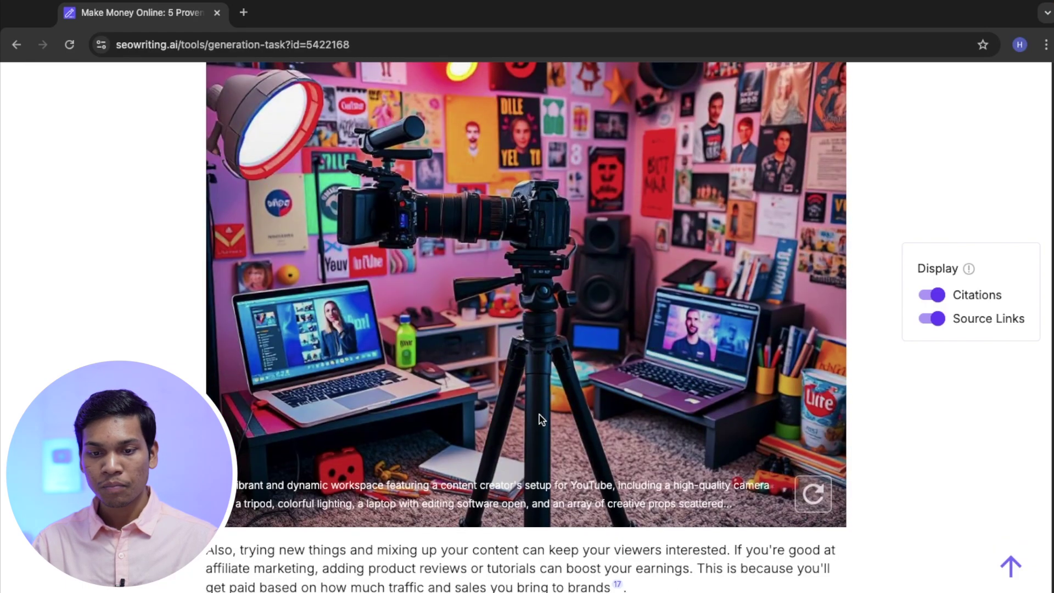
scroll(541, 420, down, 20)
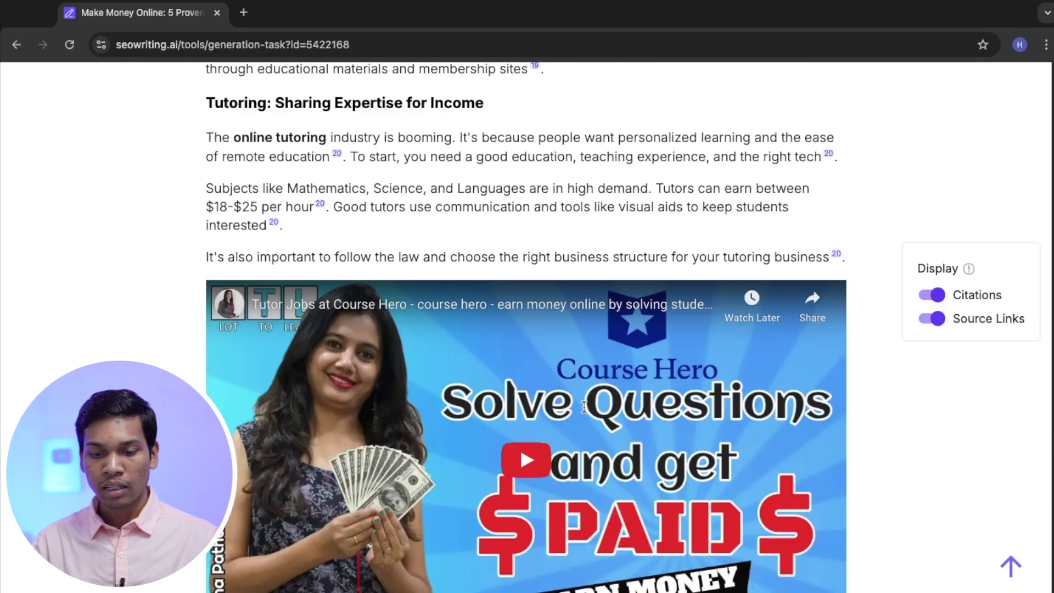
scroll(584, 406, down, 1)
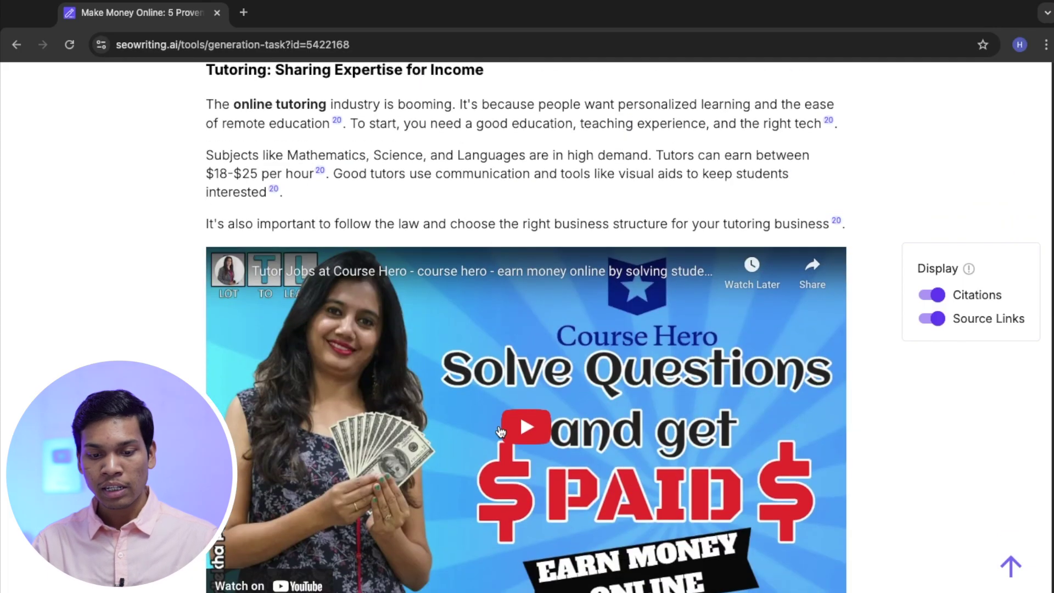
scroll(427, 437, up, 6)
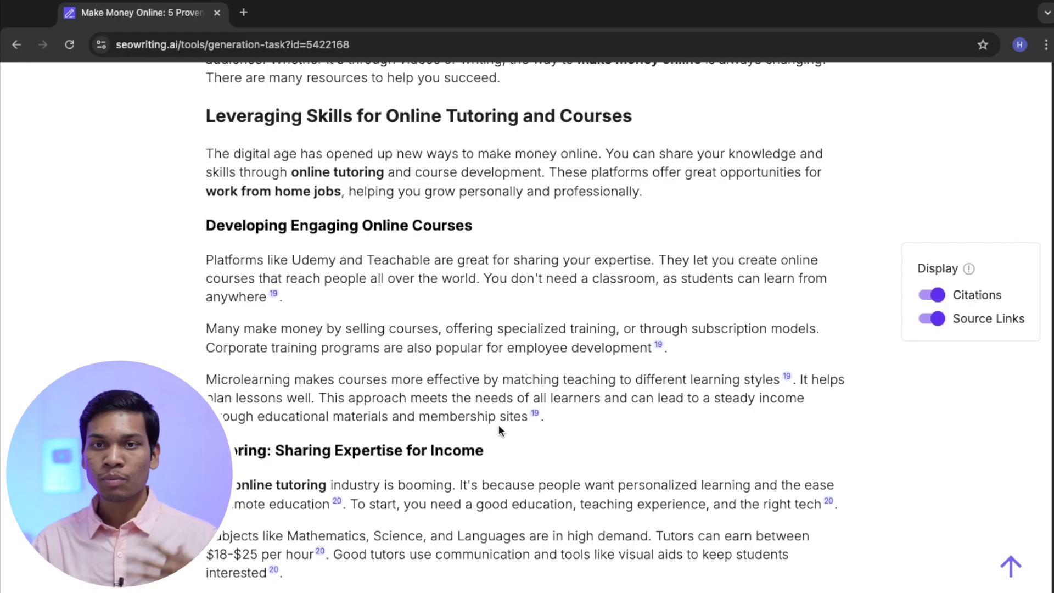
scroll(499, 424, down, 15)
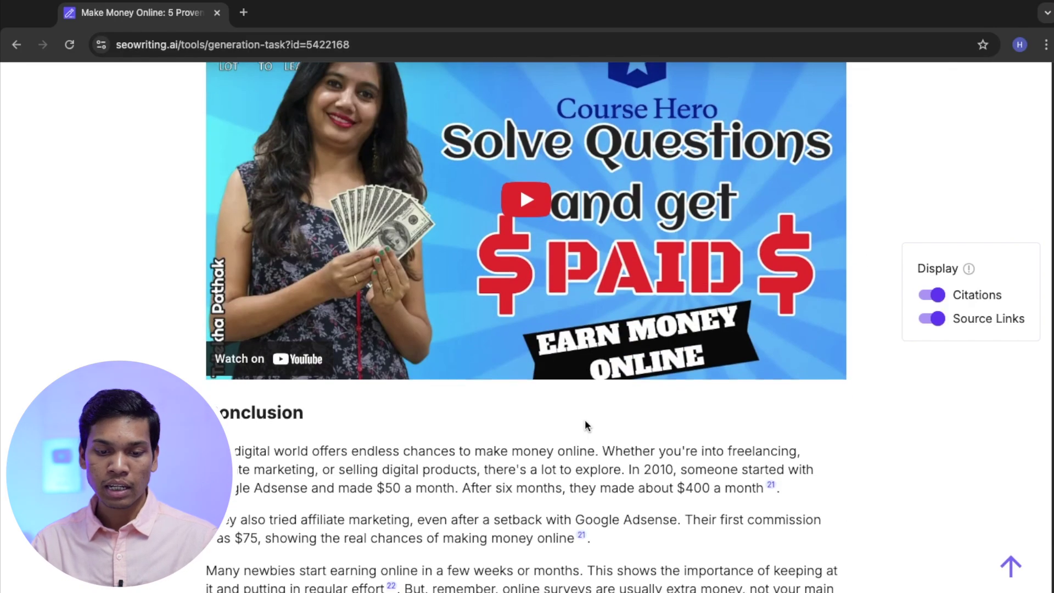
- Review the article's Conclusion, FAQ and Source Links sections, and copy the article
scroll(708, 483, down, 6)
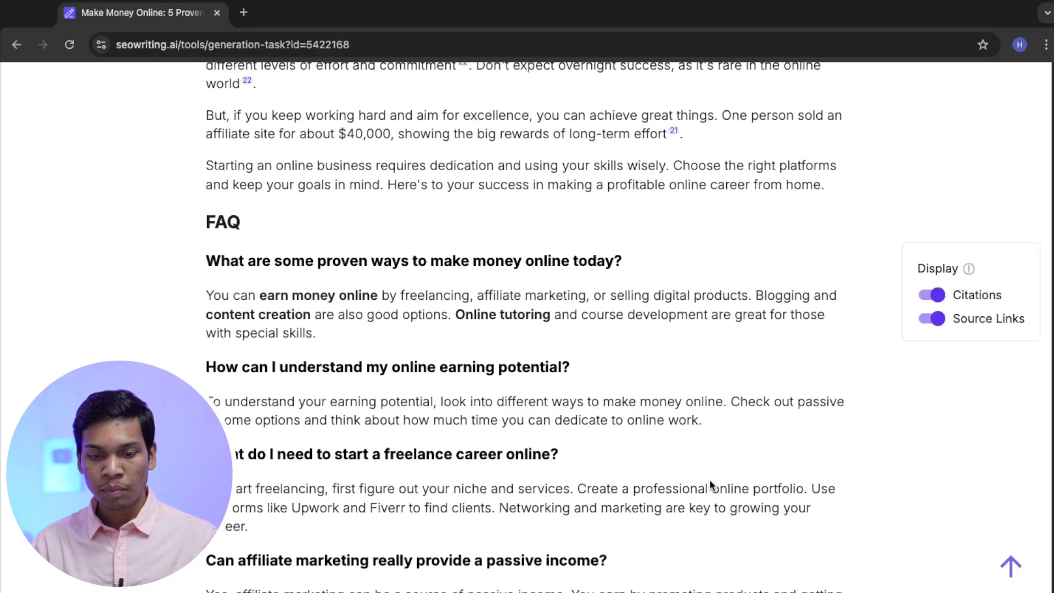
scroll(594, 439, down, 19)
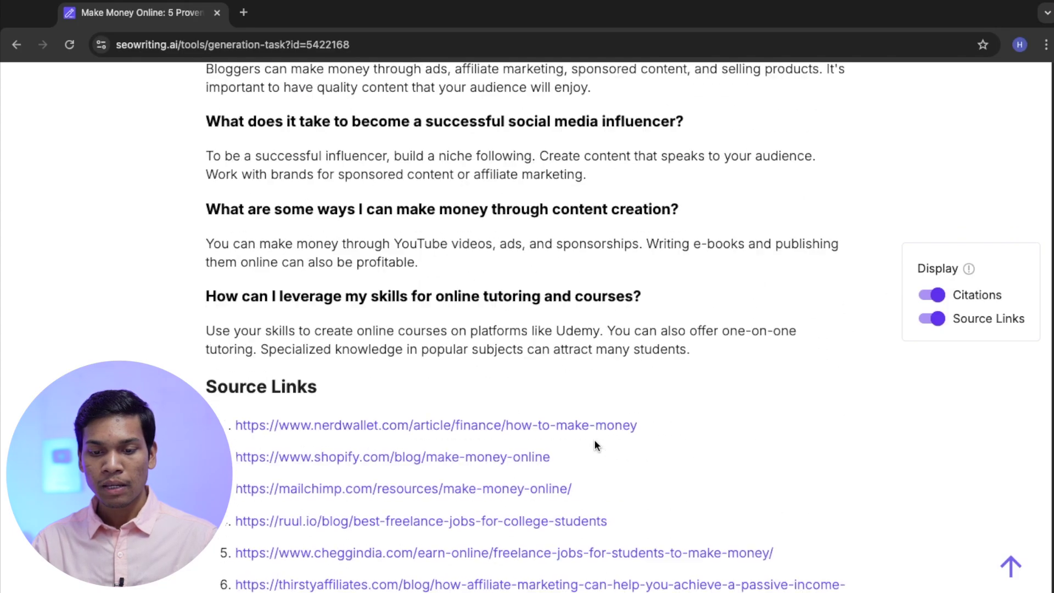
scroll(545, 479, up, 20)
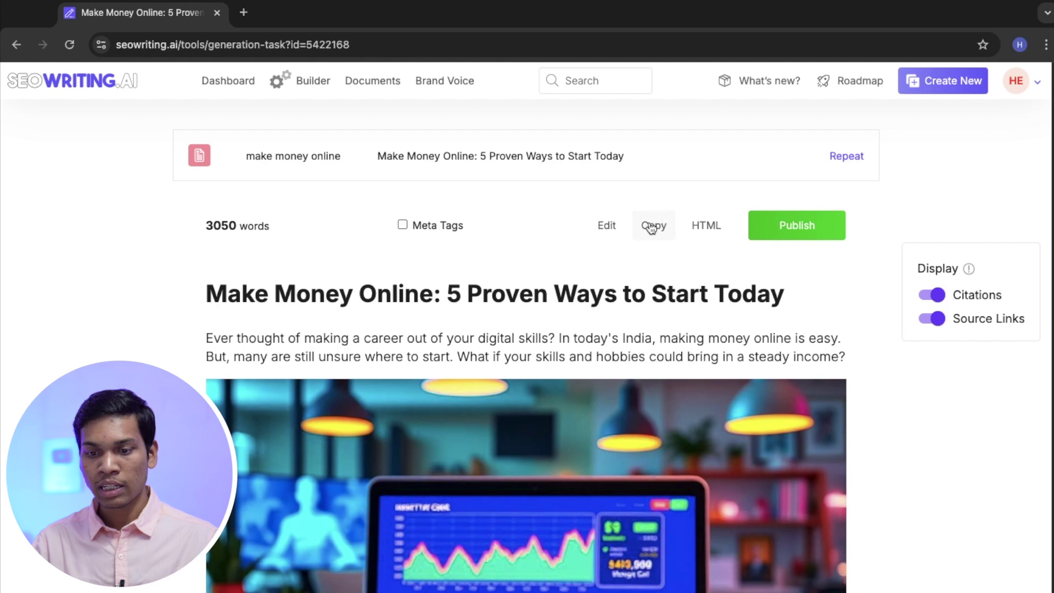
click(652, 227)
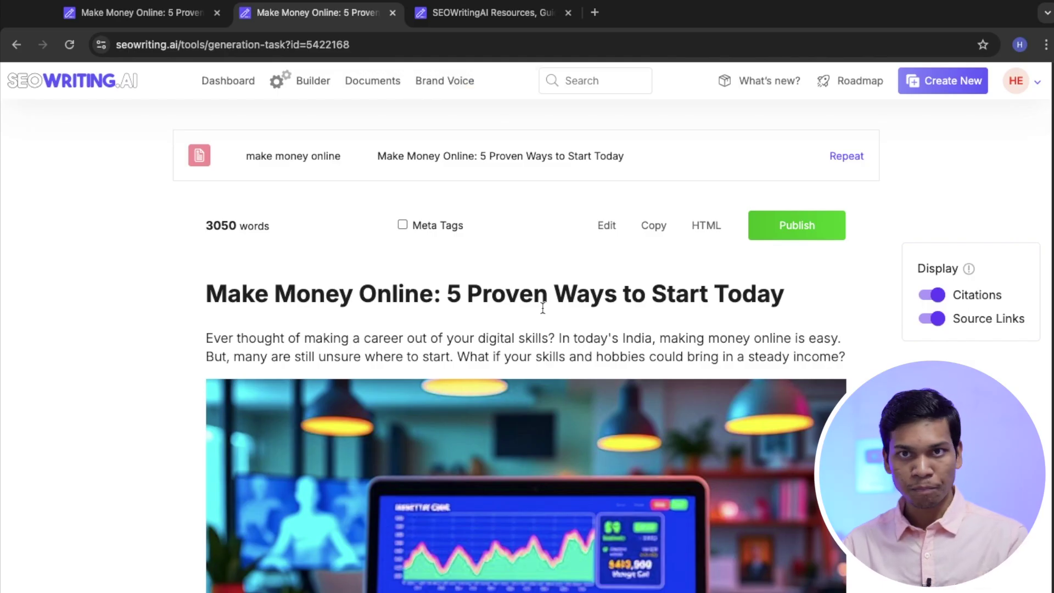
- Start publishing the article, open the required WordPress connection setup, and switch to the DainikPaisa WordPress dashboard
click(819, 227)
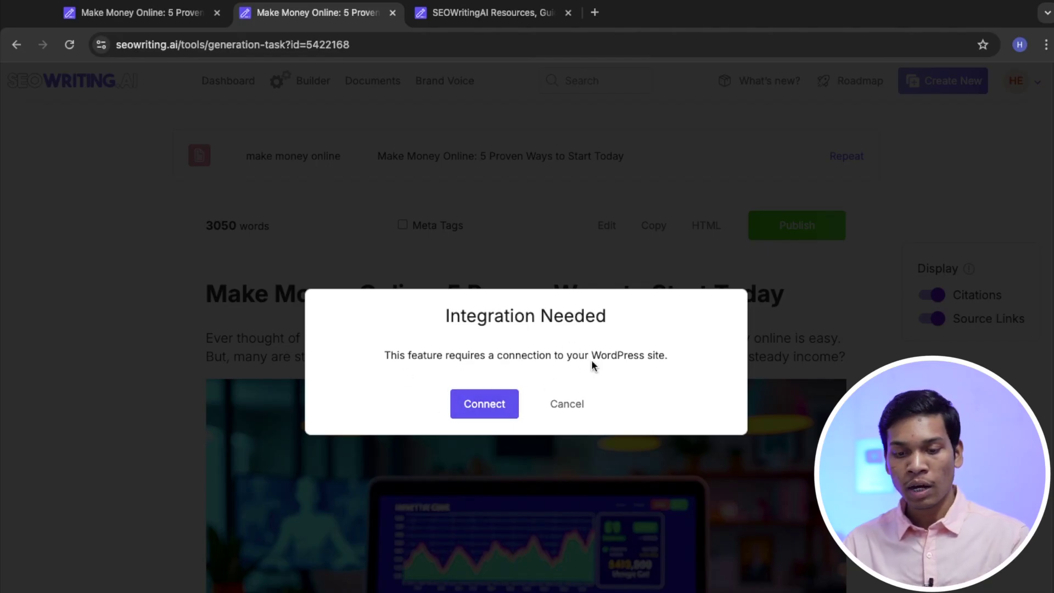
click(494, 408)
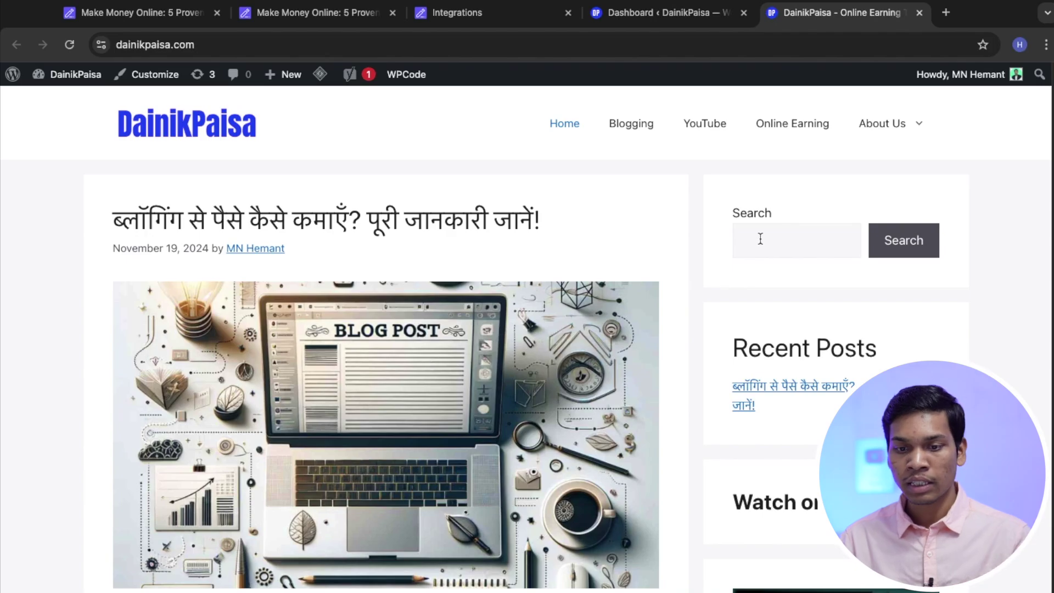
click(662, 12)
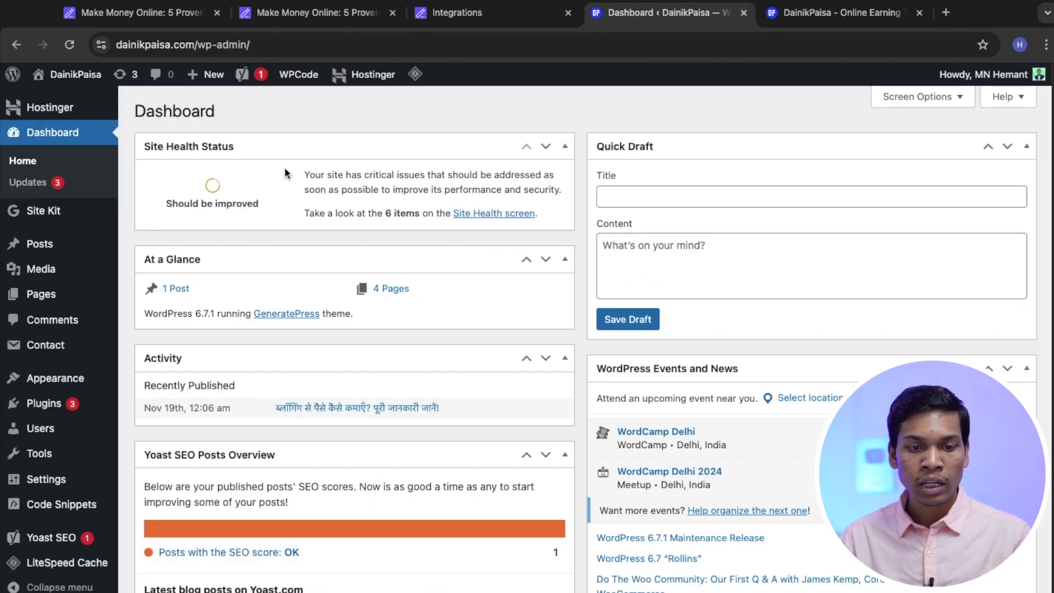
- Find the SEOWriting plugin by searching new plugins for "seowriting", and install and activate it
mouse_move(76, 261)
mouse_move(55, 405)
click(190, 427)
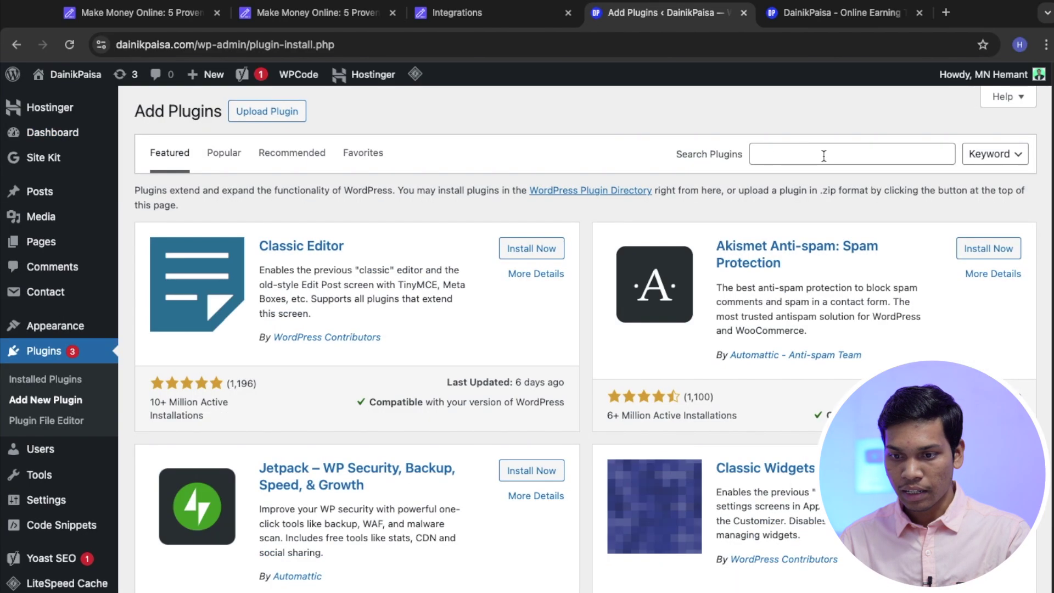
click(823, 155)
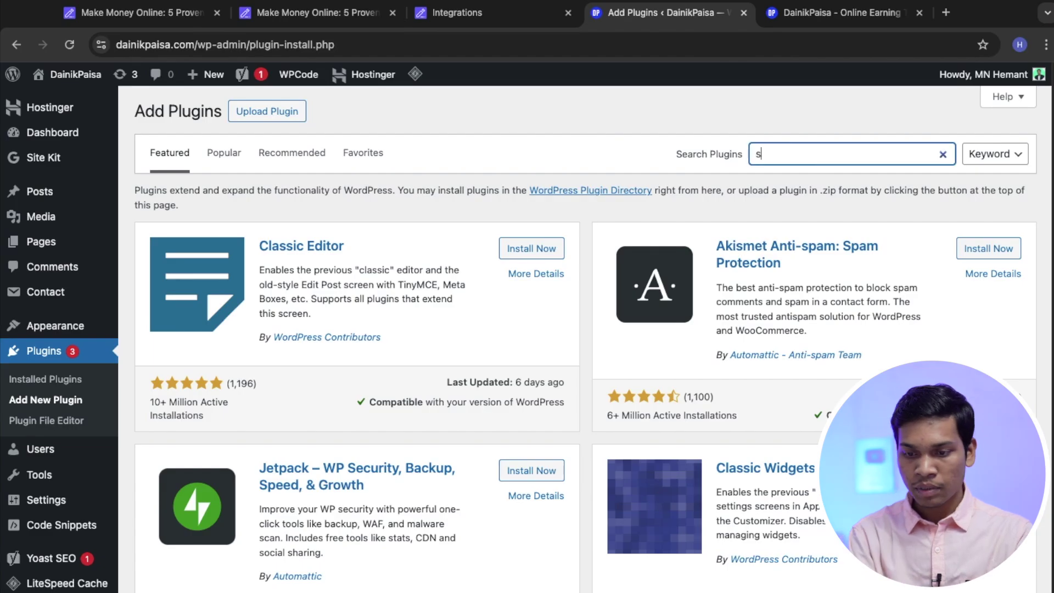
text(seowriting)
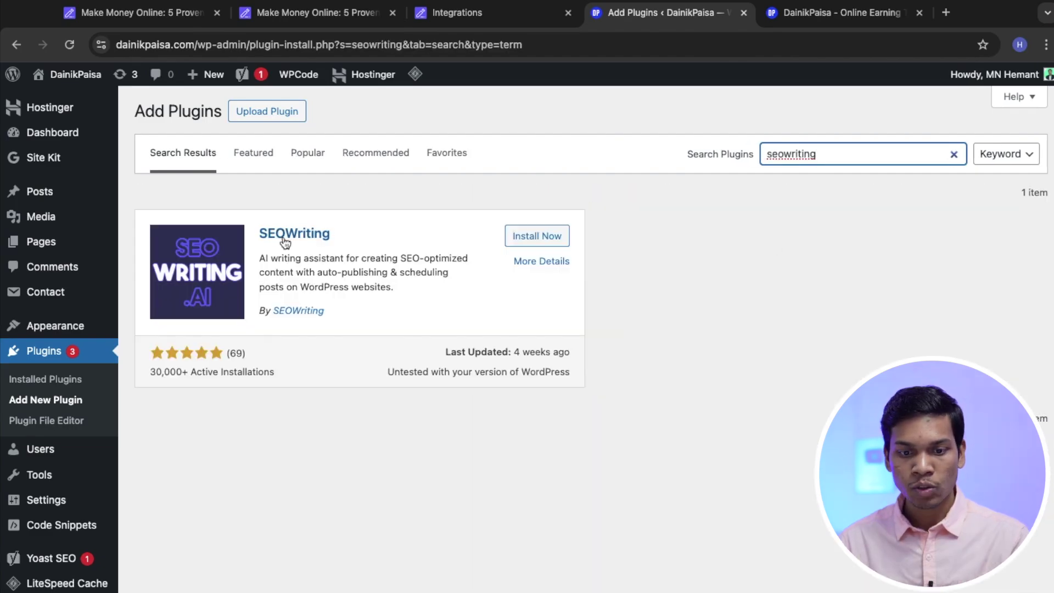
click(546, 237)
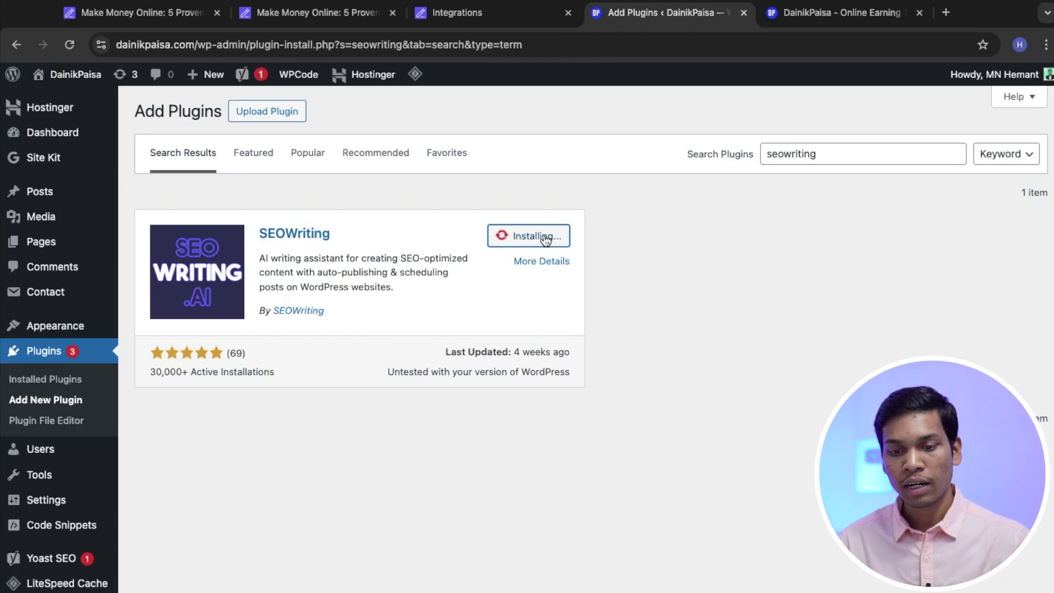
click(548, 239)
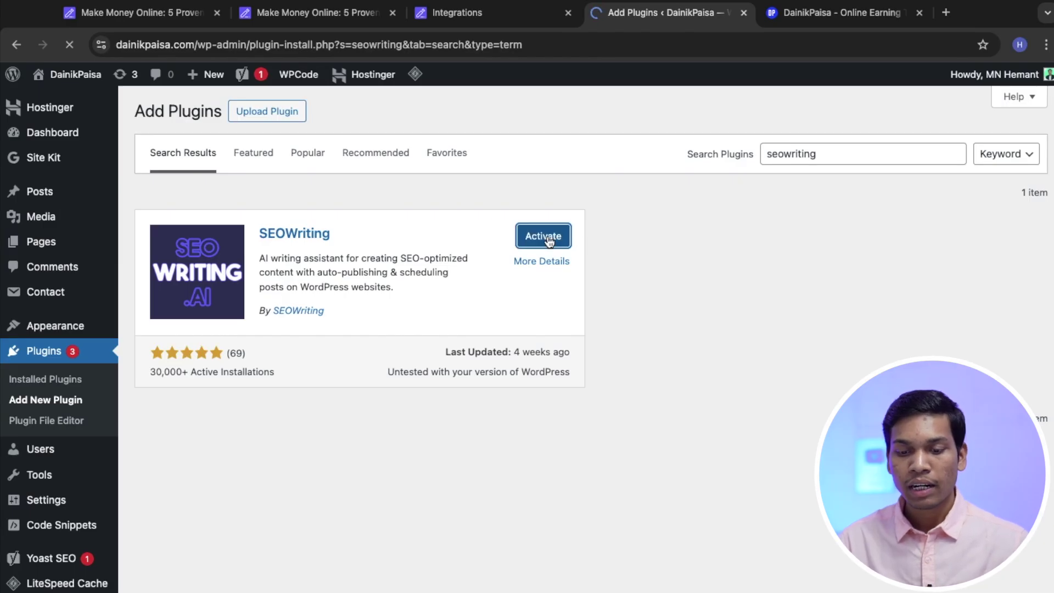
- Open the SEOWriting plugin's settings from the installed plugins and connect the WordPress site to SEOWRITING.AI
scroll(285, 413, down, 5)
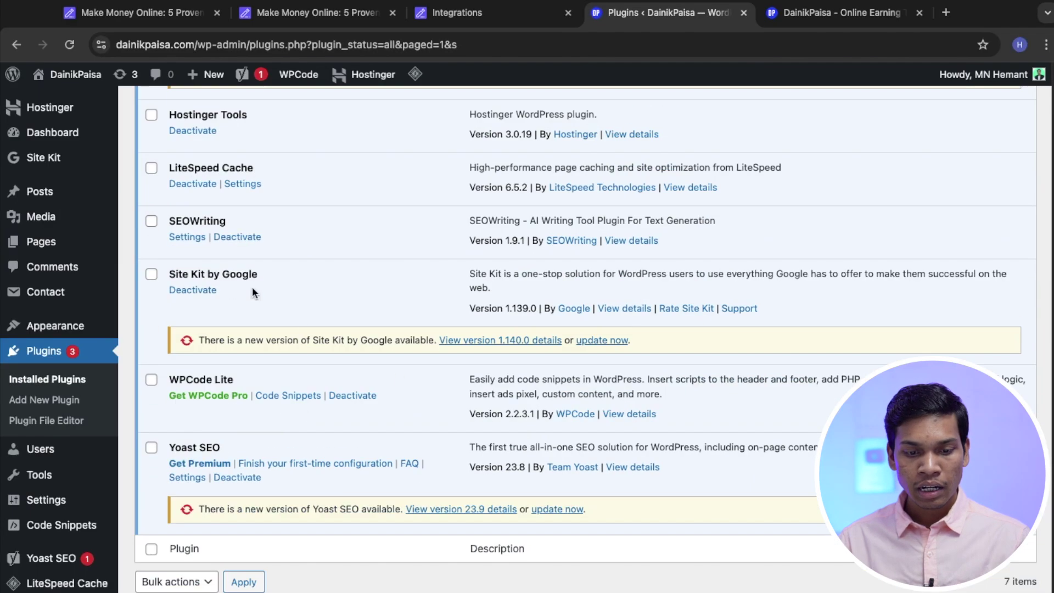
click(195, 238)
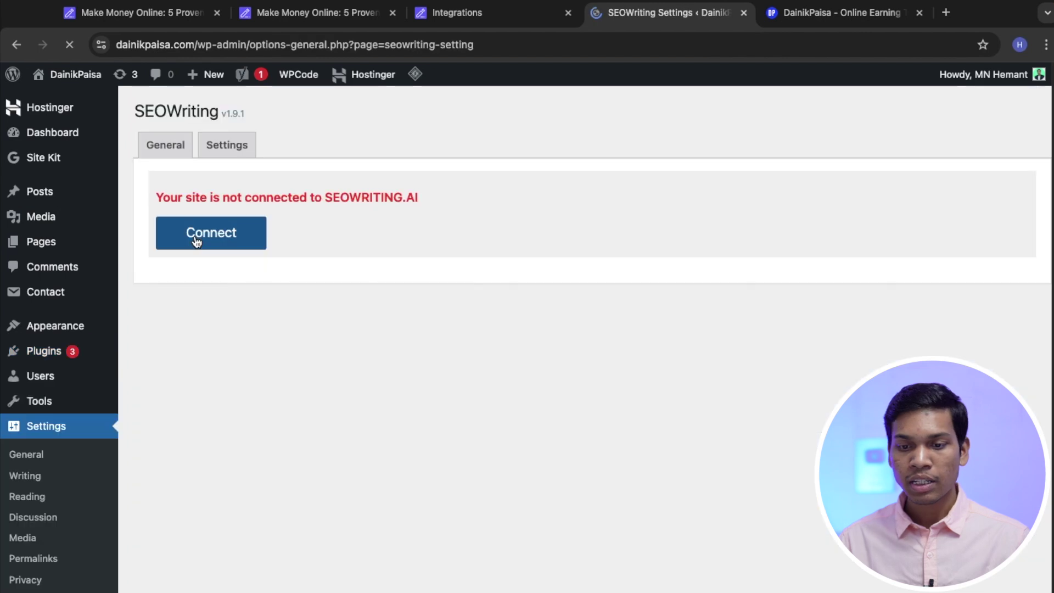
click(240, 233)
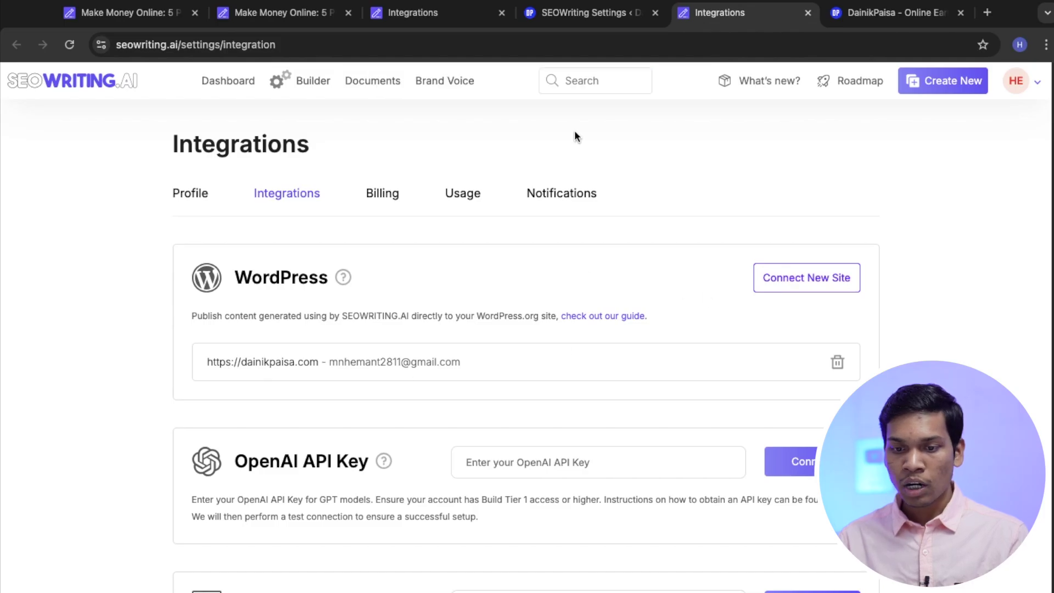
- Reopen the "make money online" article from the Builder, turn off Citations and Source Links, and start publishing it
click(306, 82)
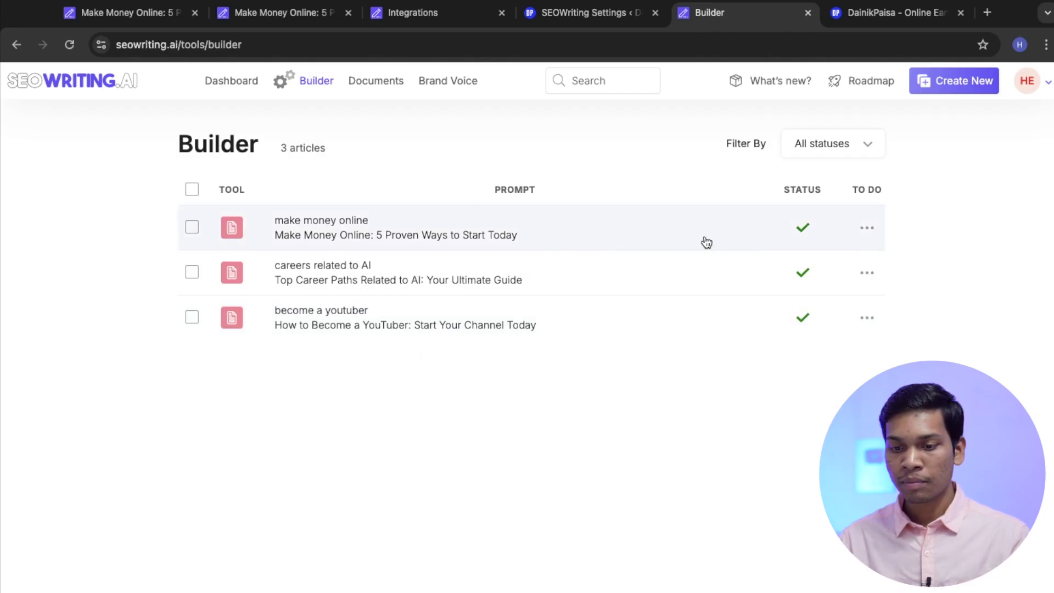
click(541, 228)
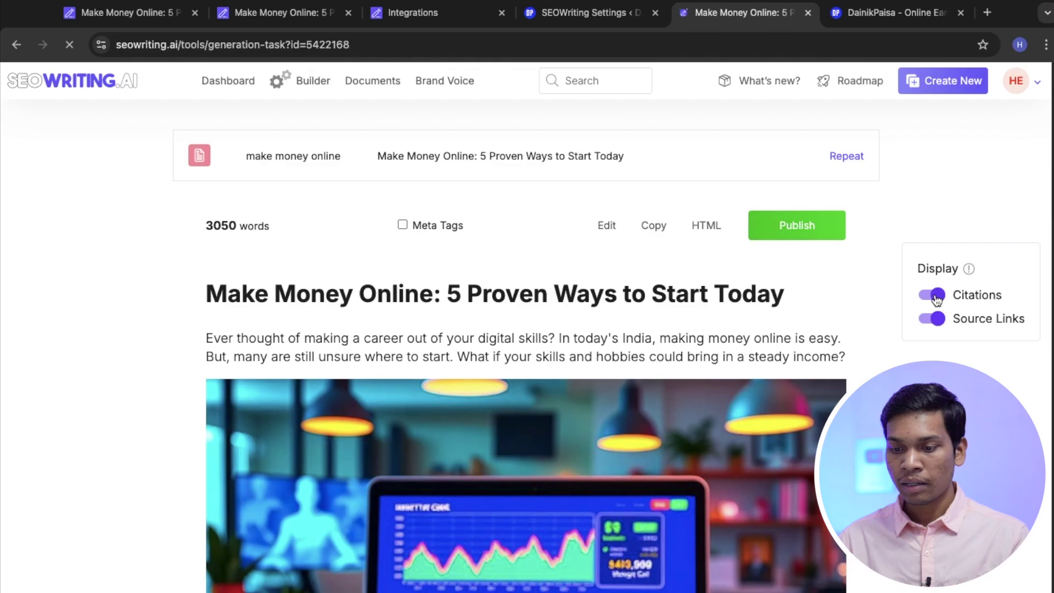
click(804, 234)
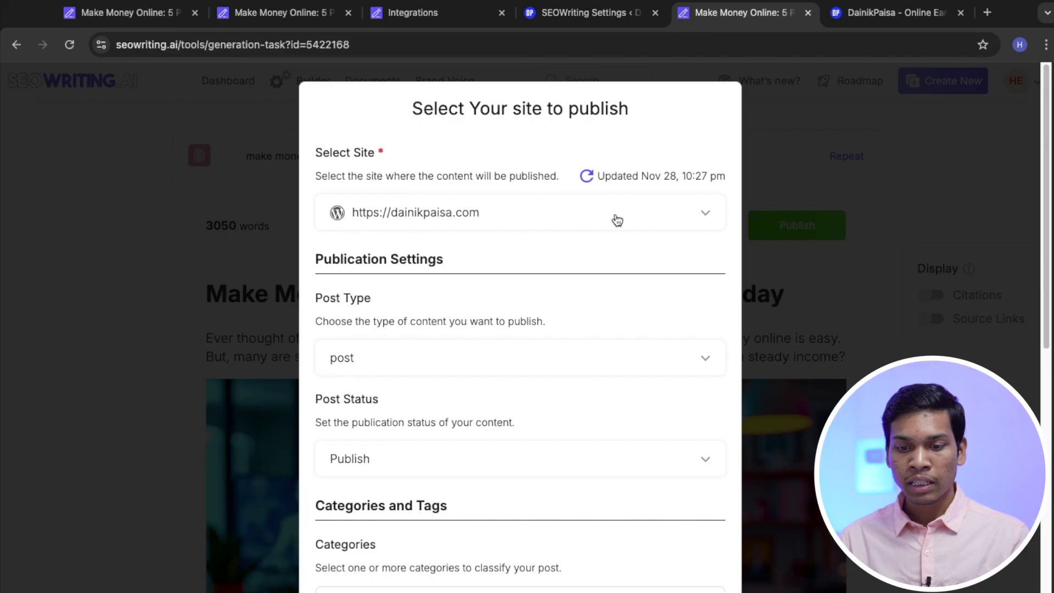
click(599, 220)
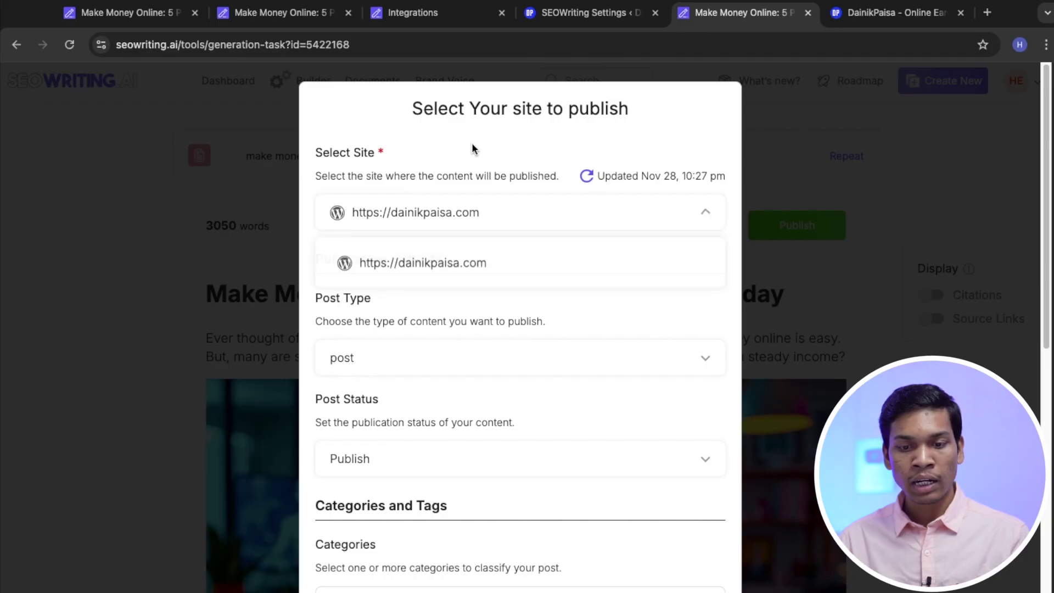
click(463, 209)
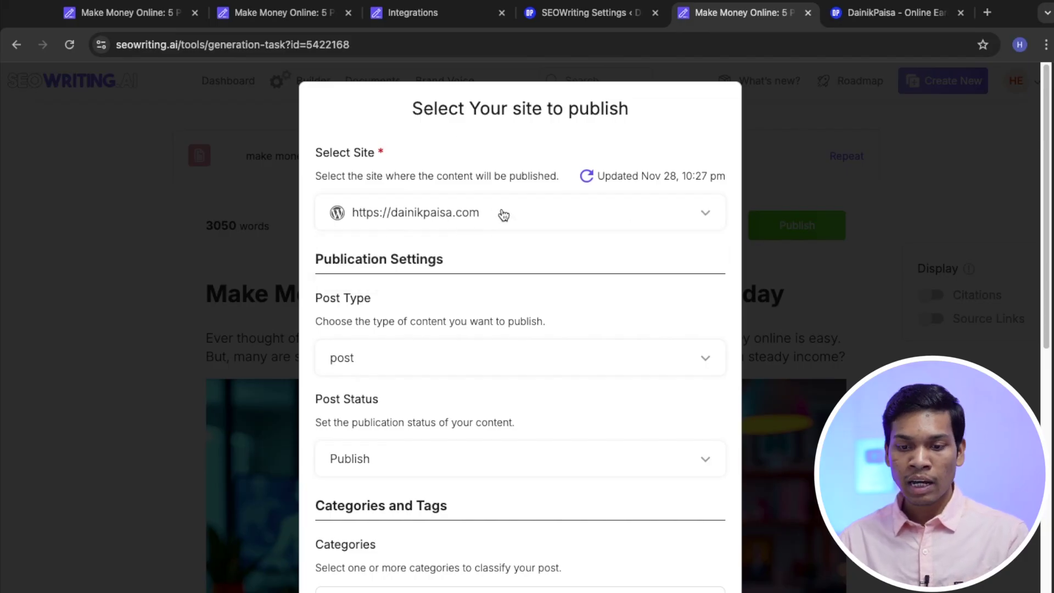
click(607, 216)
click(485, 263)
scroll(426, 275, down, 2)
click(414, 282)
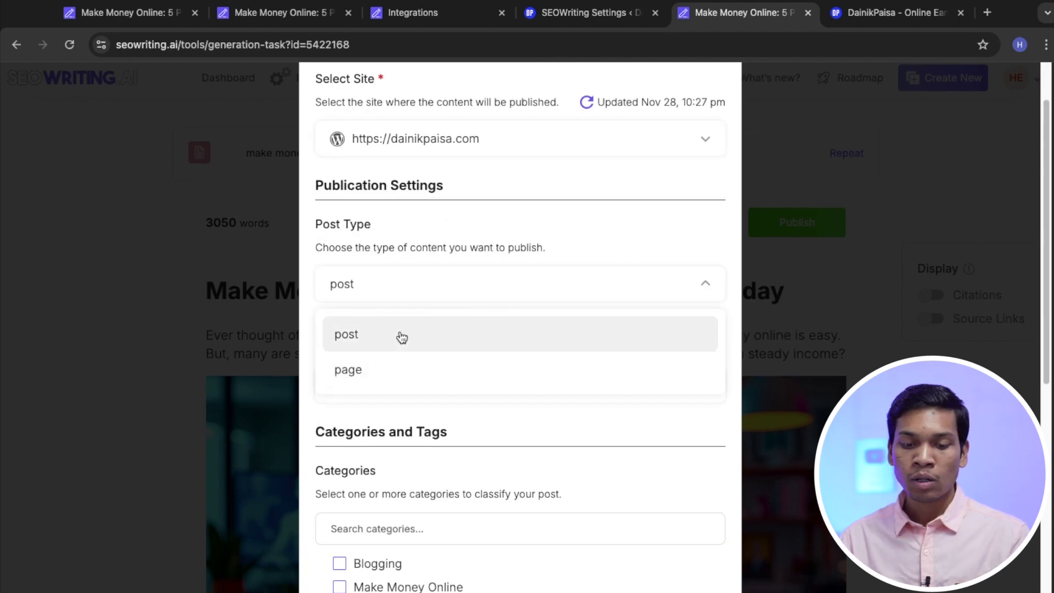
click(472, 337)
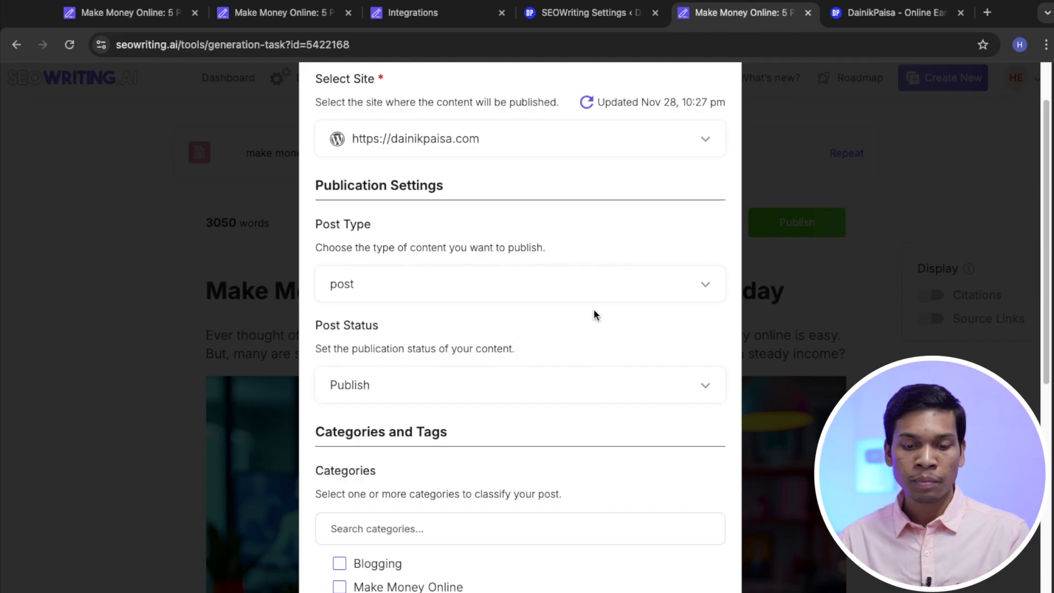
- Set the post status to Draft and assign the Make Money Online category
scroll(594, 311, down, 3)
click(398, 243)
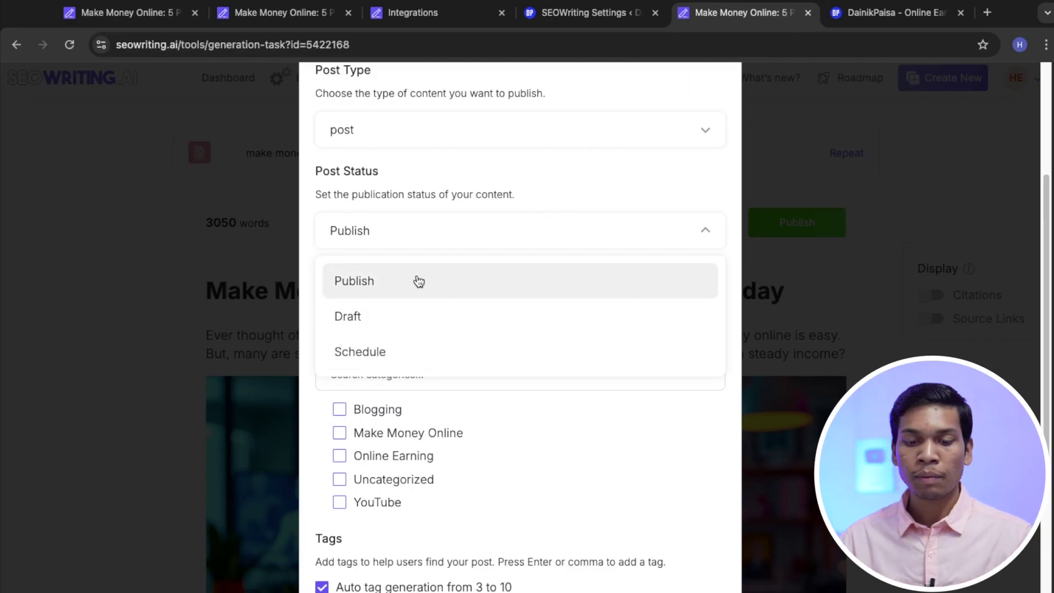
click(427, 327)
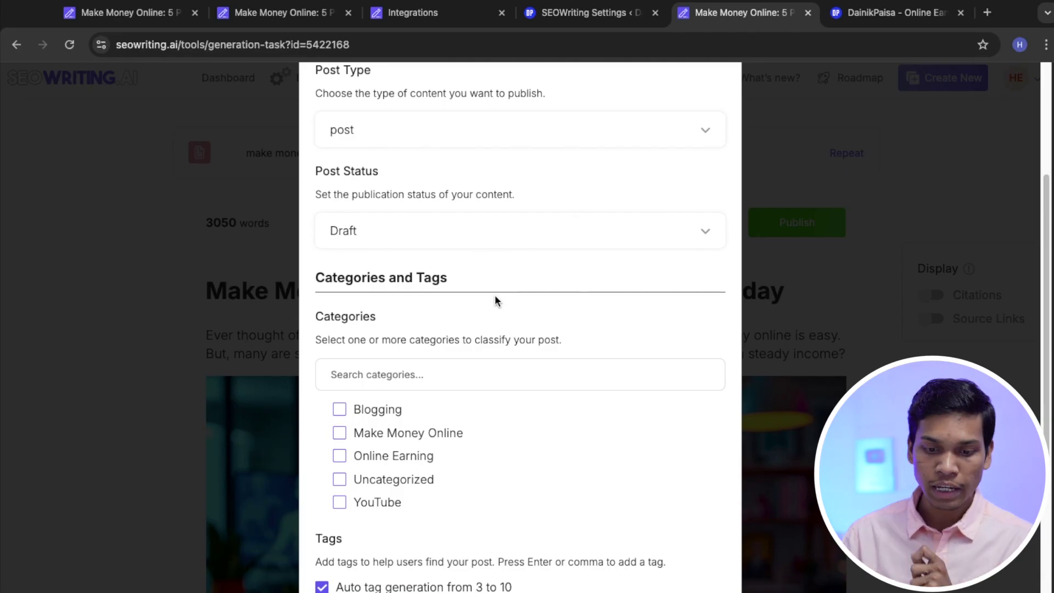
scroll(546, 315, down, 2)
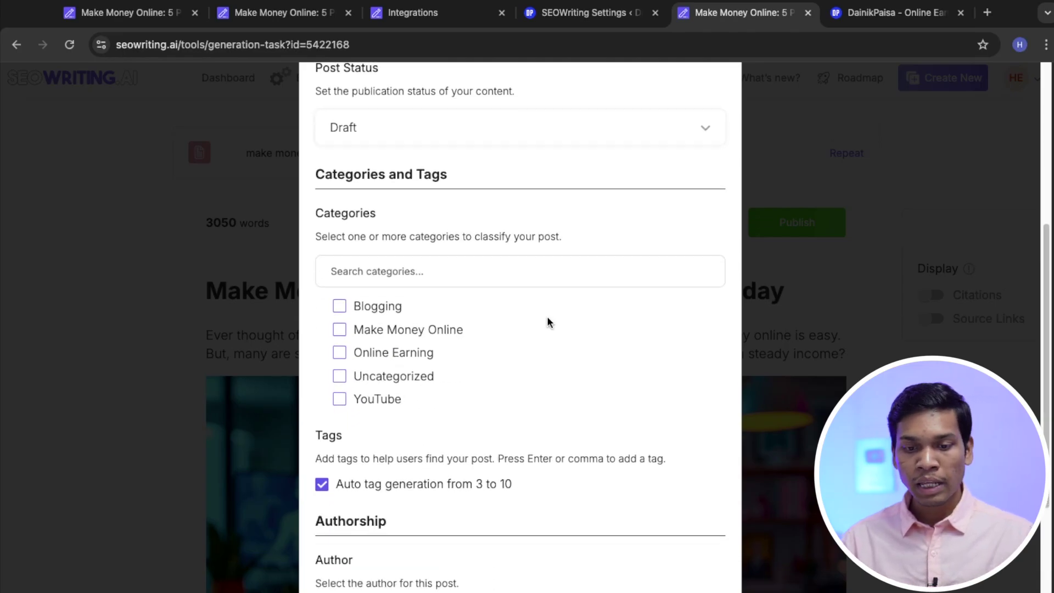
click(407, 323)
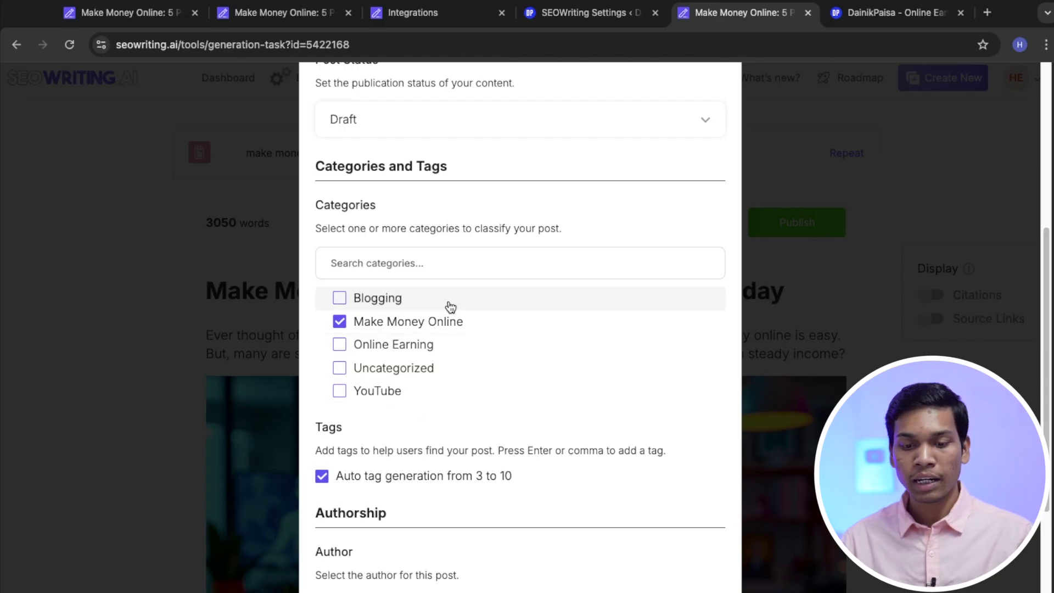
- Set the URL format to "Use Title in URL slug" and send the article to WordPress
scroll(532, 323, down, 5)
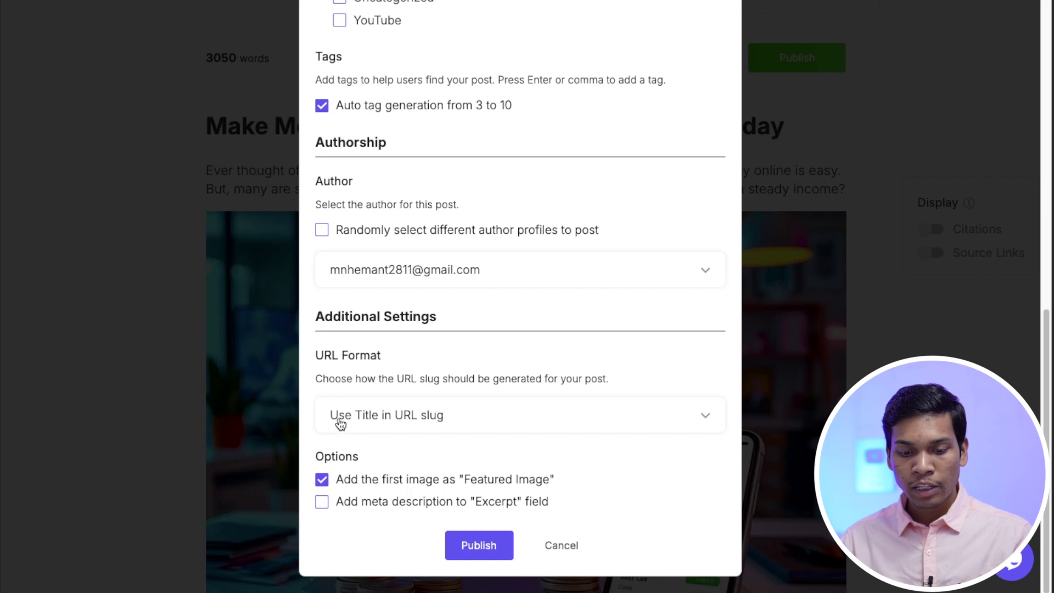
click(505, 422)
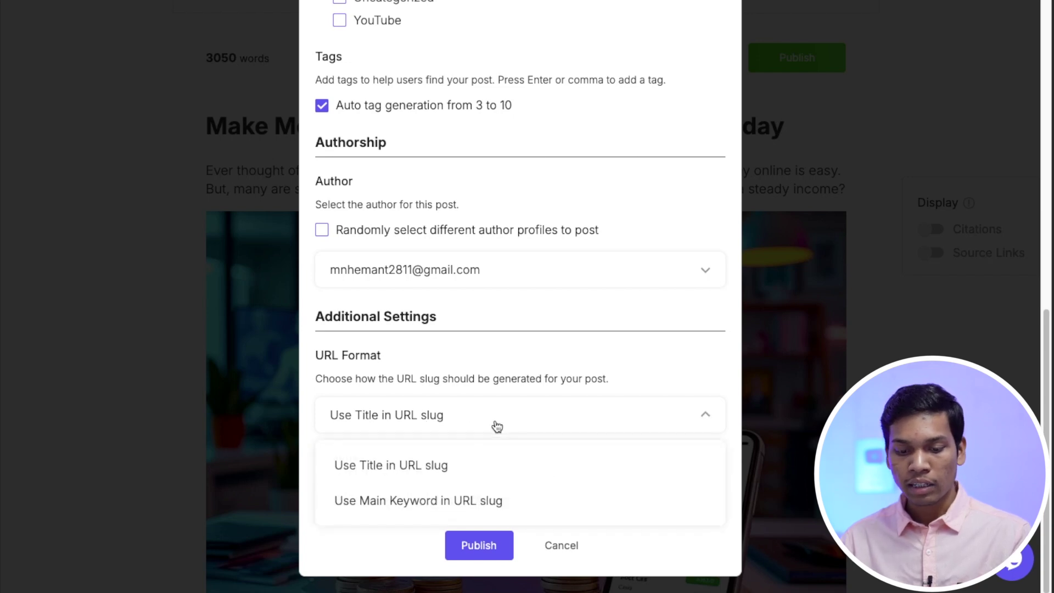
click(411, 467)
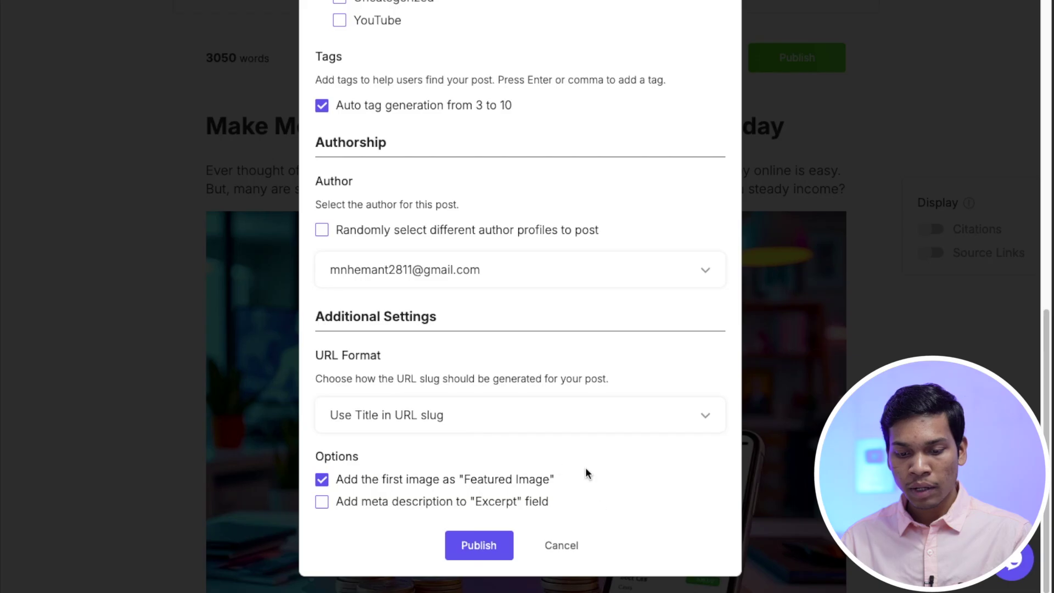
click(472, 547)
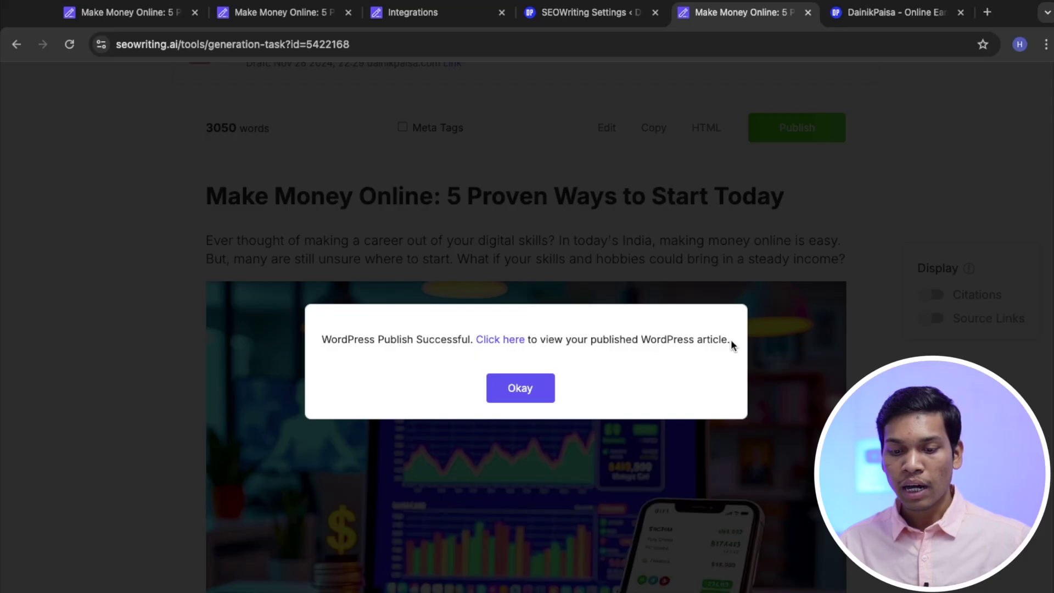
- Switch to the DainikPaisa site's WordPress posts list and open the draft "Make Money Online: 5 Proven Ways to Start Today" for editing
click(859, 13)
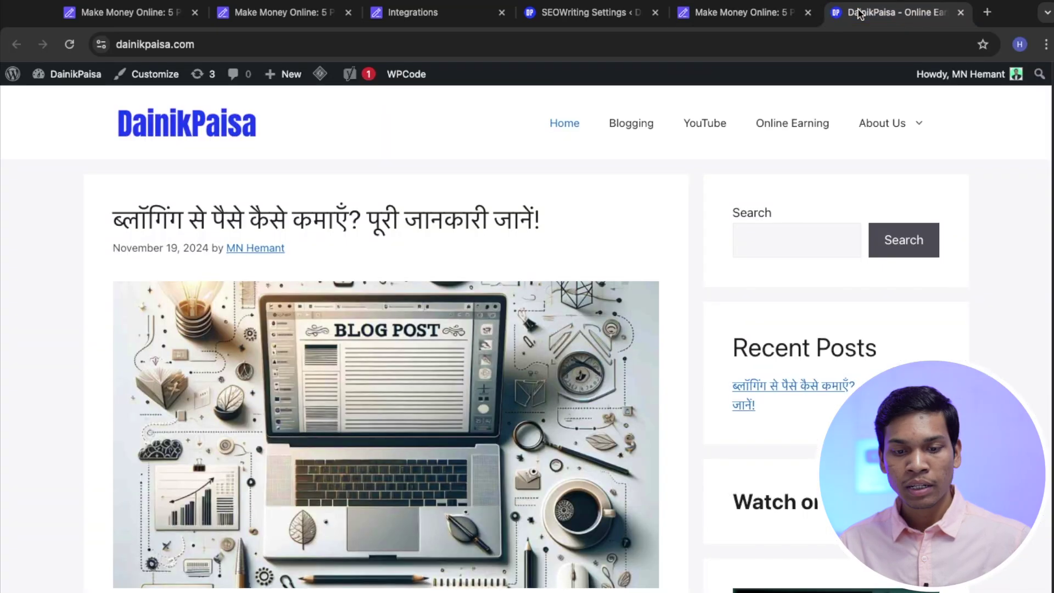
mouse_move(71, 74)
click(57, 99)
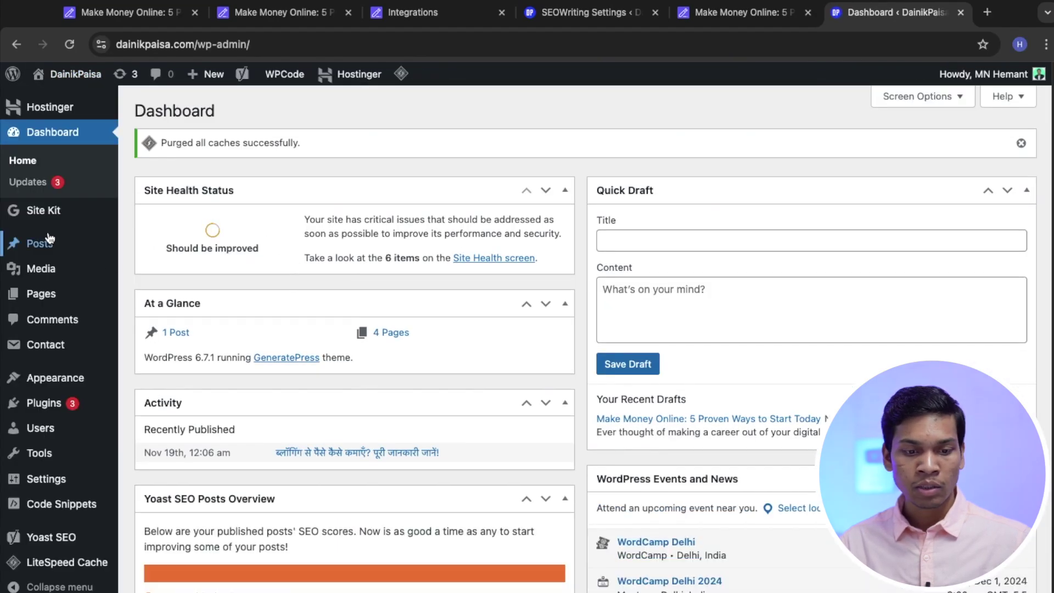
mouse_move(43, 241)
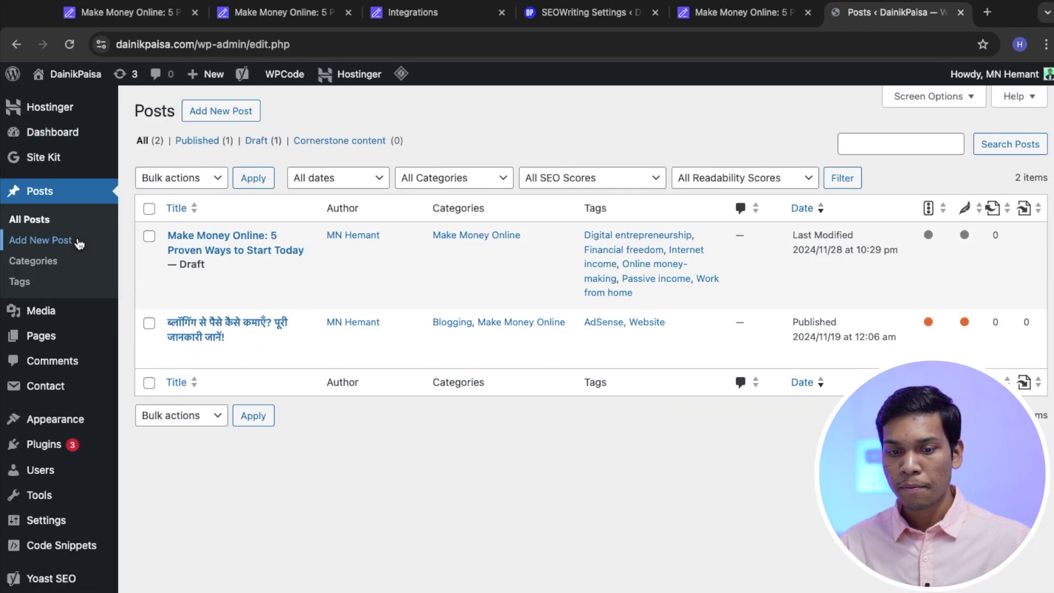
mouse_move(223, 264)
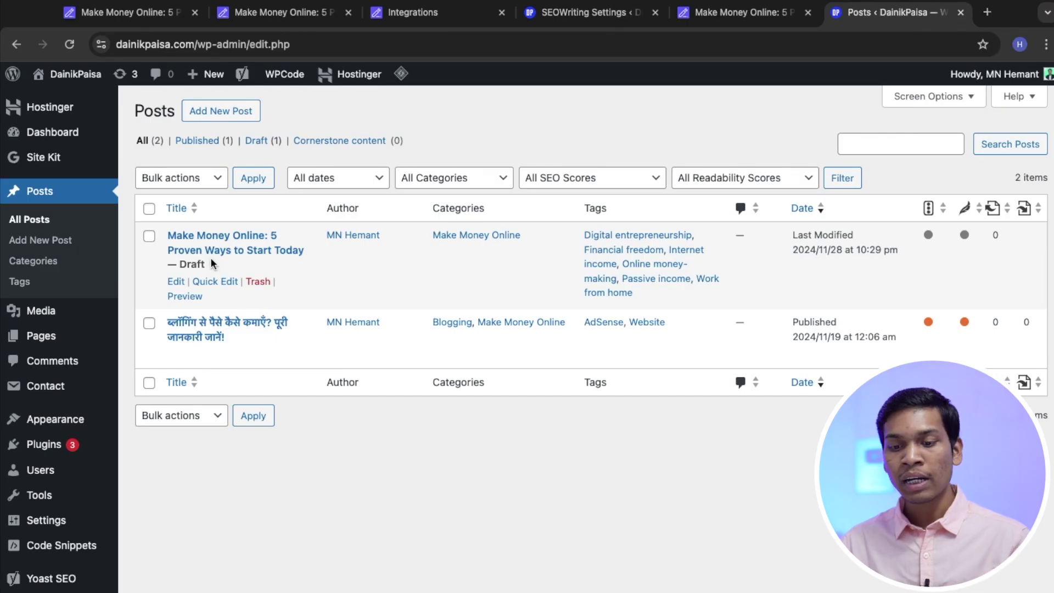
click(175, 282)
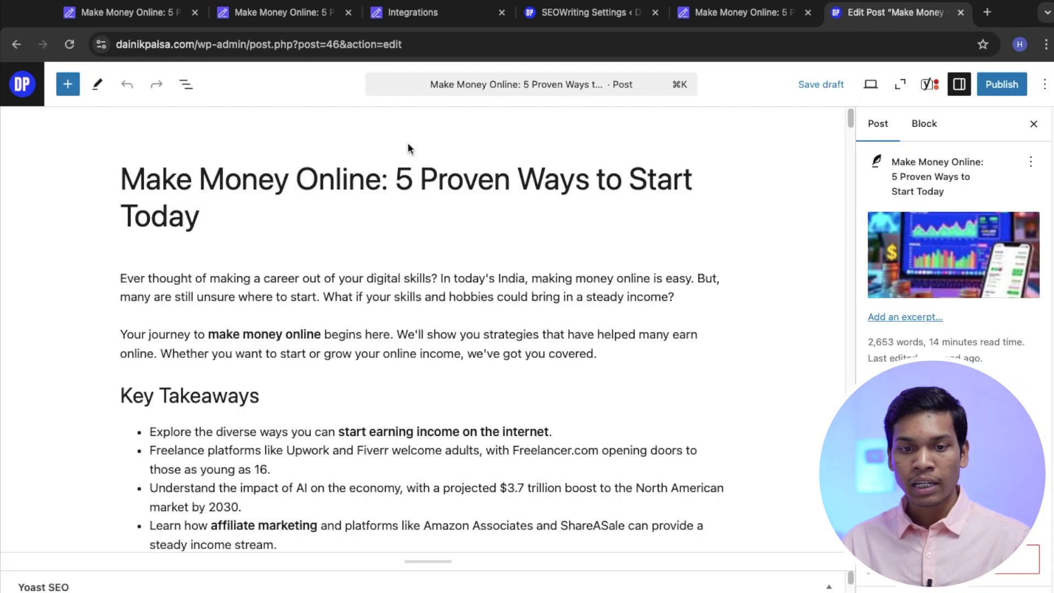
- Close the SEOWriting article tab showing the WordPress connection request and look over the WordPress draft from its beginning
click(282, 19)
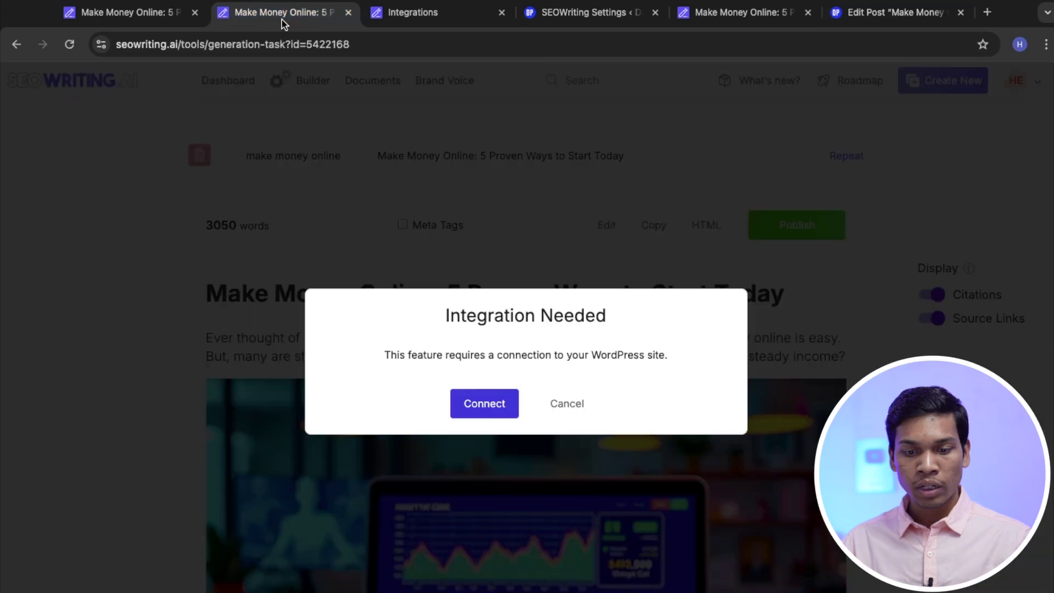
key(super+w)
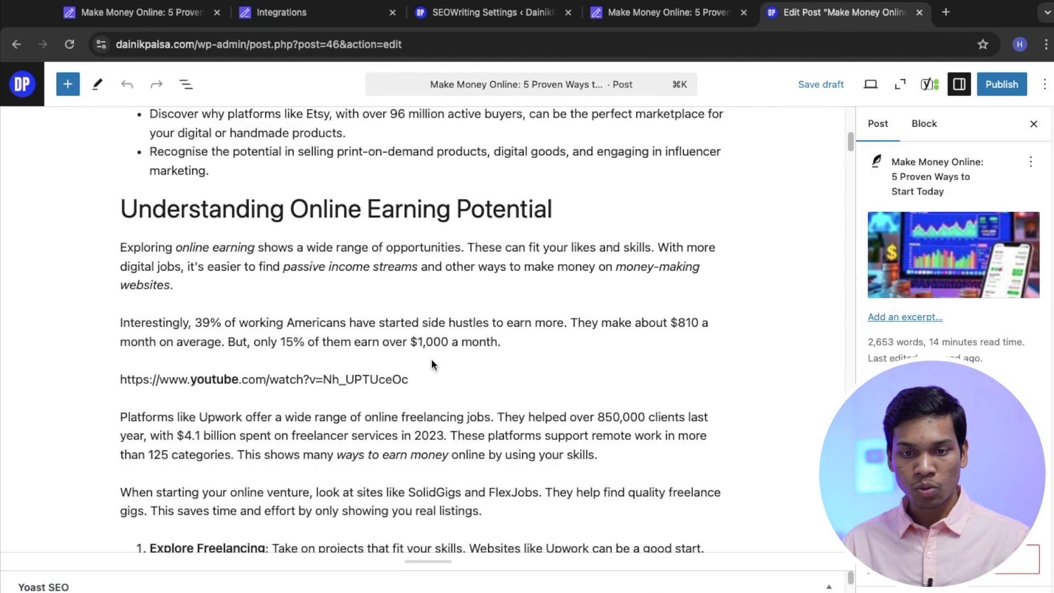
scroll(430, 357, up, 10)
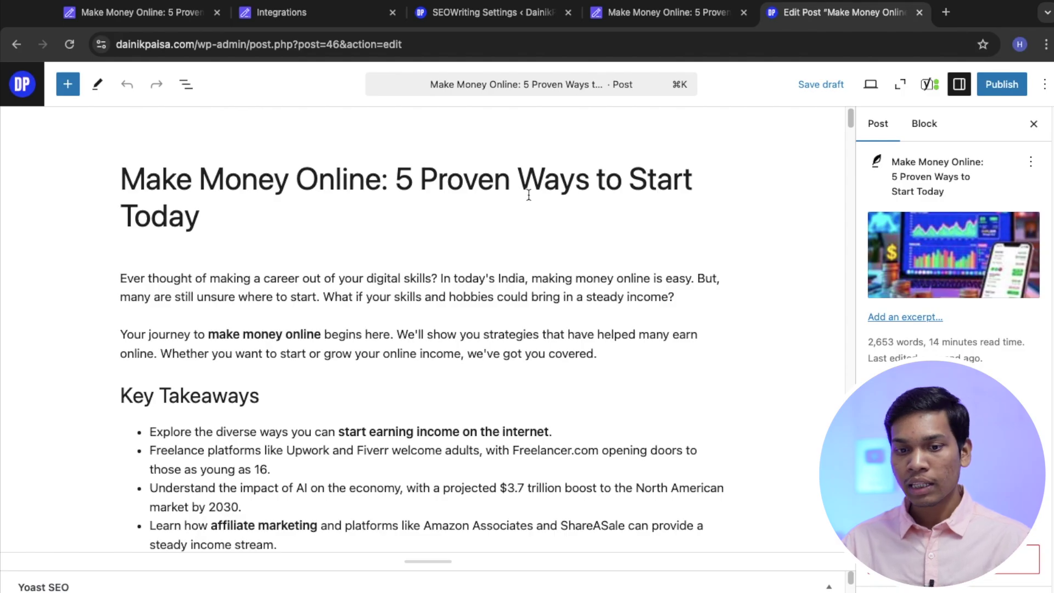
- Switch to SEOWriting.ai and open the "Make Money Online: 5 Proven Ways to Start Today" article from the Builder list
click(322, 19)
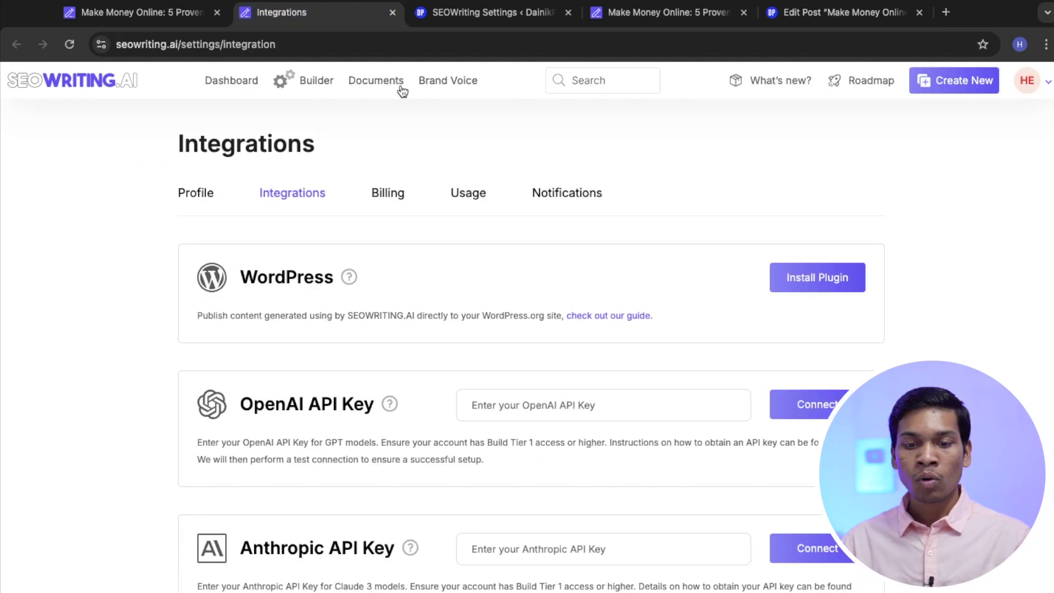
click(322, 83)
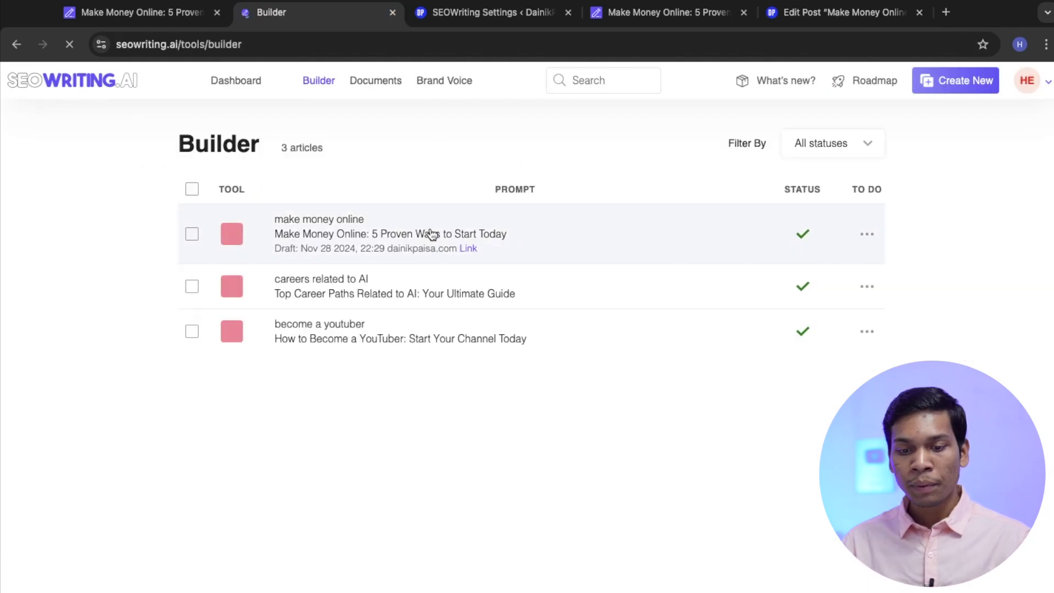
click(569, 229)
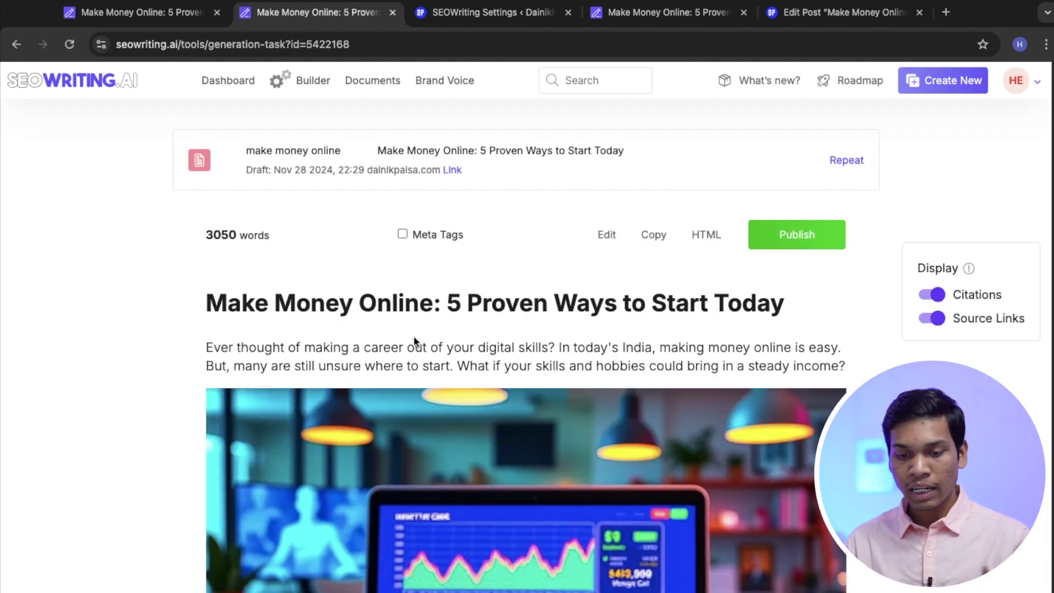
- Turn off the display of Citations and Source Links in the article
scroll(413, 337, down, 10)
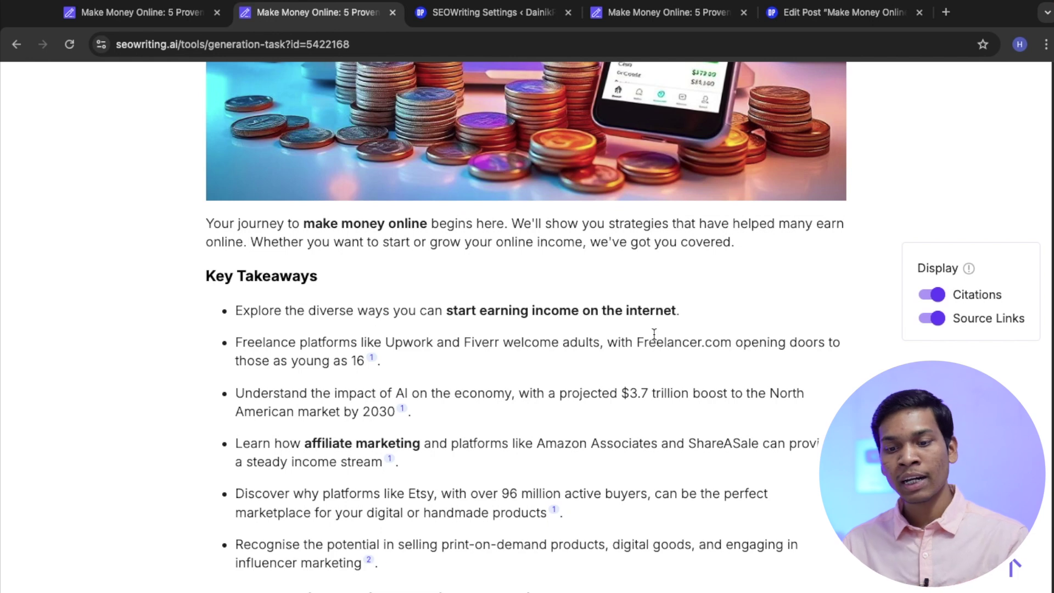
click(932, 294)
click(932, 320)
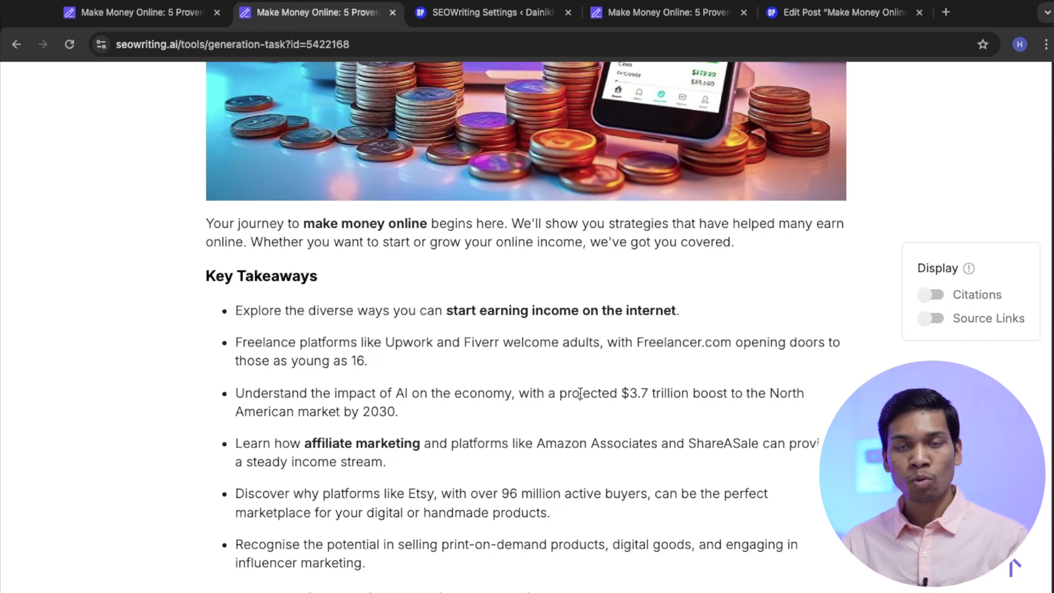
scroll(609, 436, up, 4)
scroll(612, 436, up, 8)
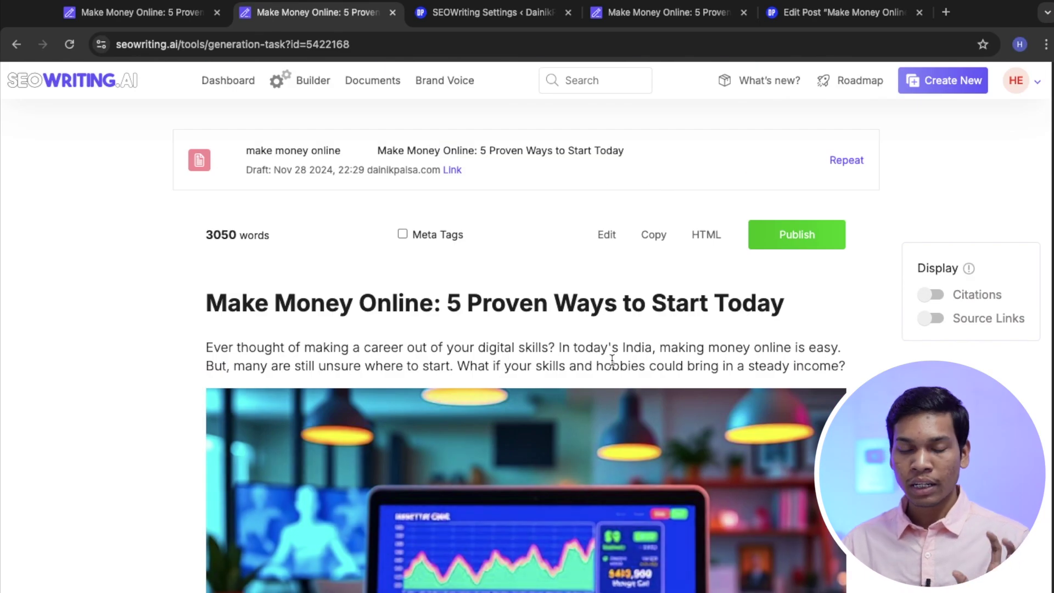
- Copy the full article and paste it into the Humanizer Tool as the input text
click(657, 234)
click(220, 86)
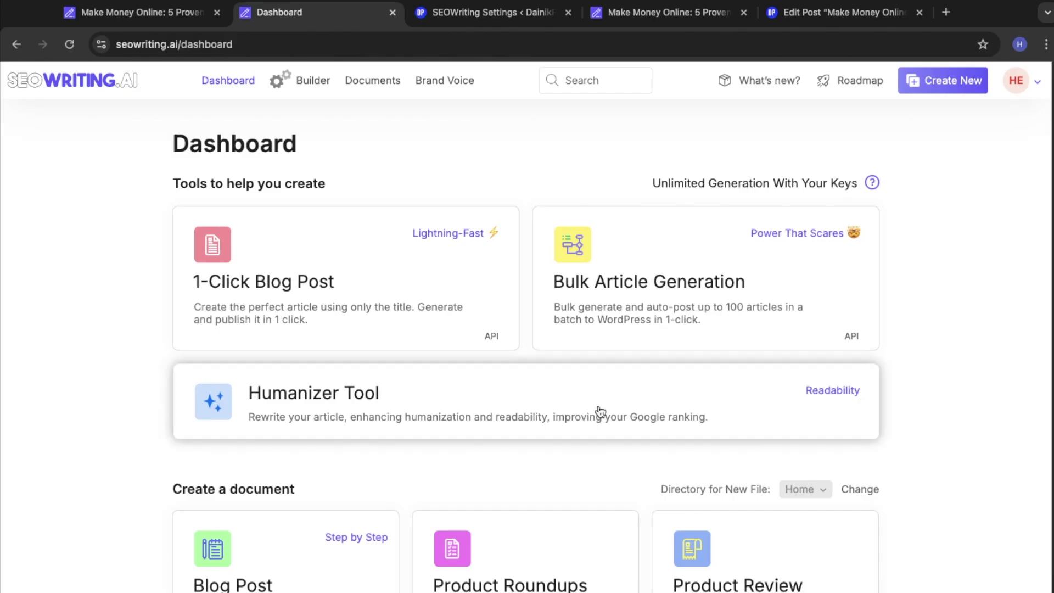
click(539, 393)
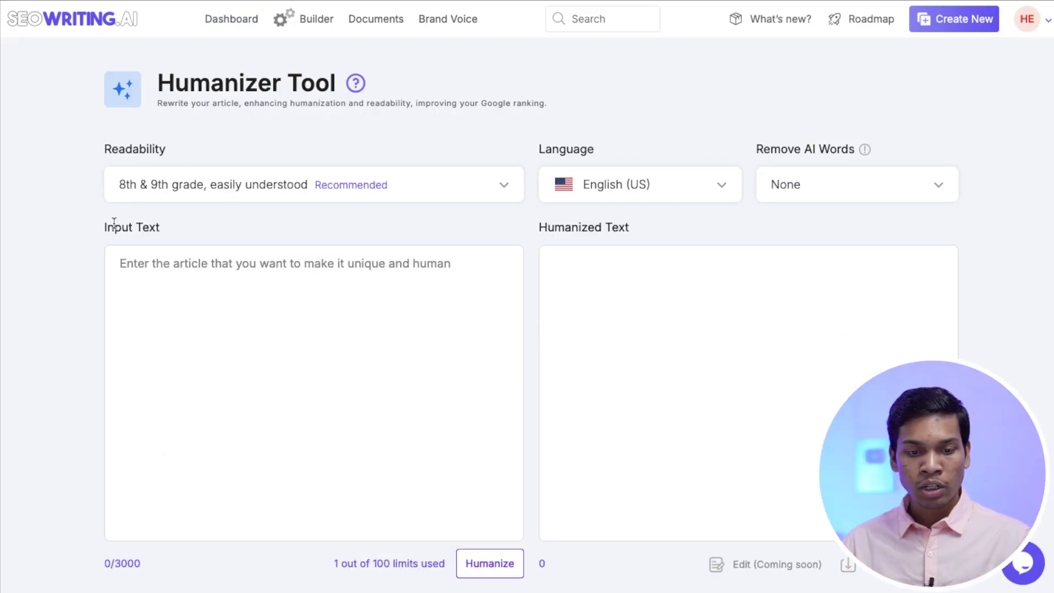
click(200, 266)
right_click(164, 263)
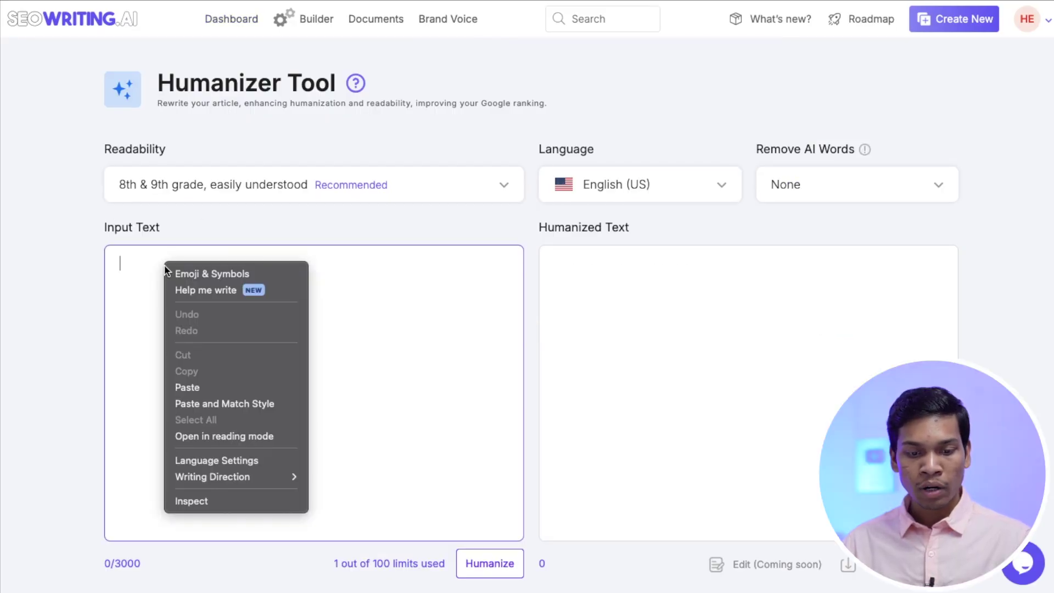
click(199, 387)
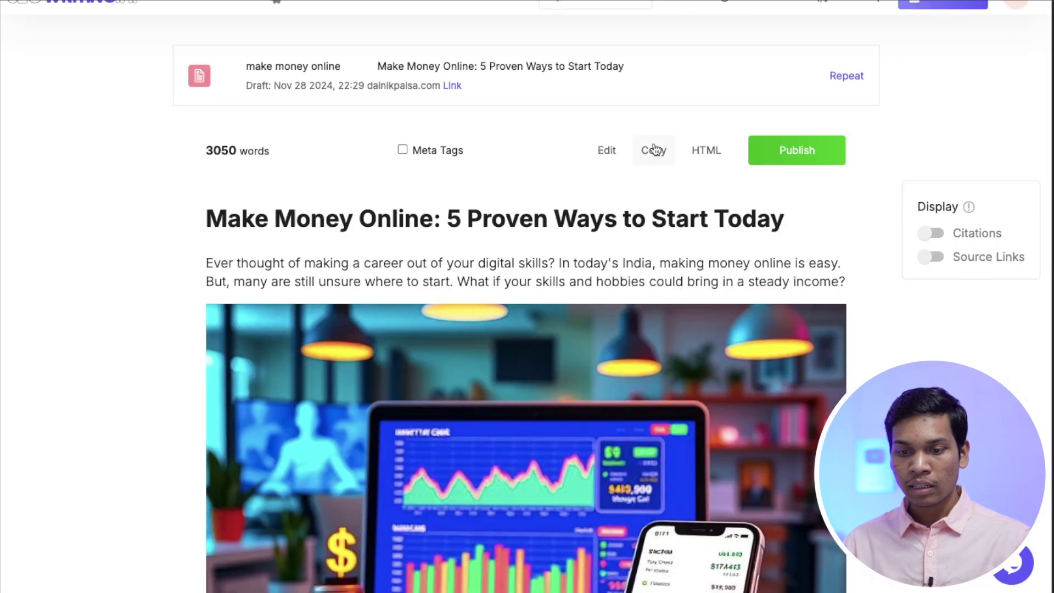
click(653, 150)
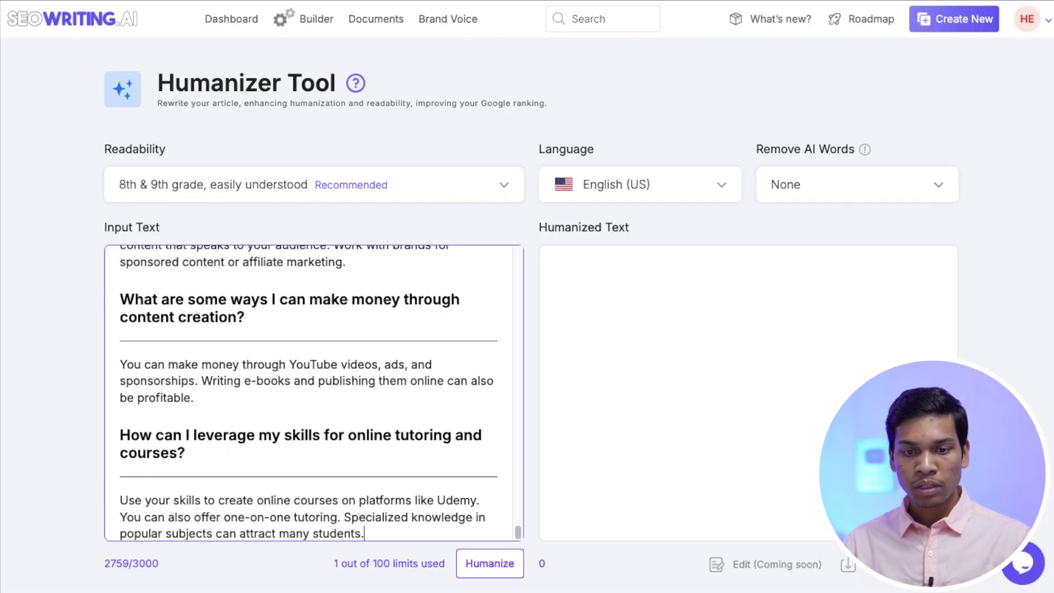
- Look over the pasted article from its beginning and humanize it
scroll(207, 359, up, 5)
scroll(207, 359, up, 10)
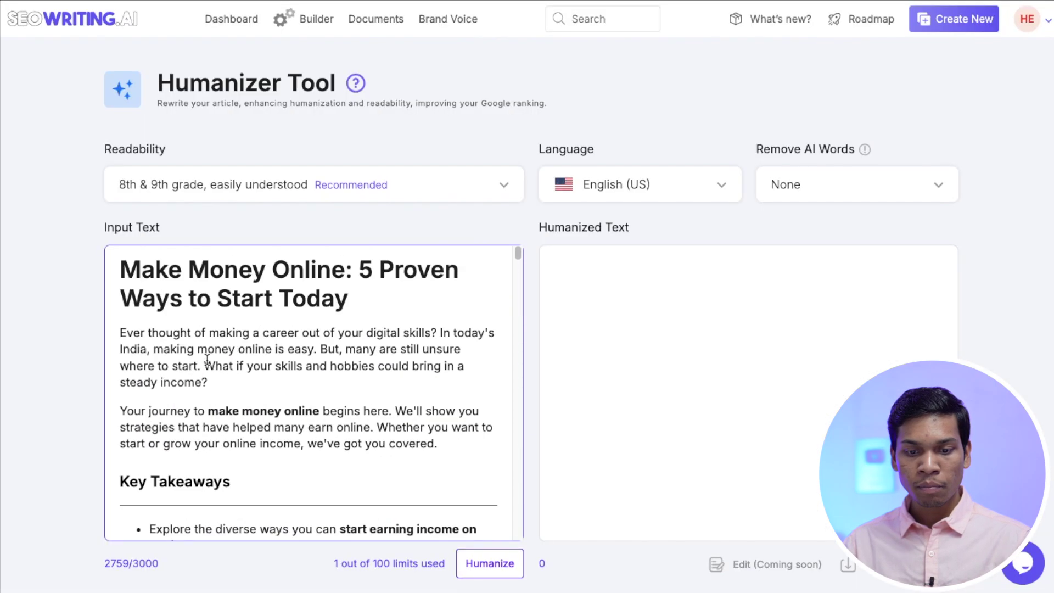
click(484, 561)
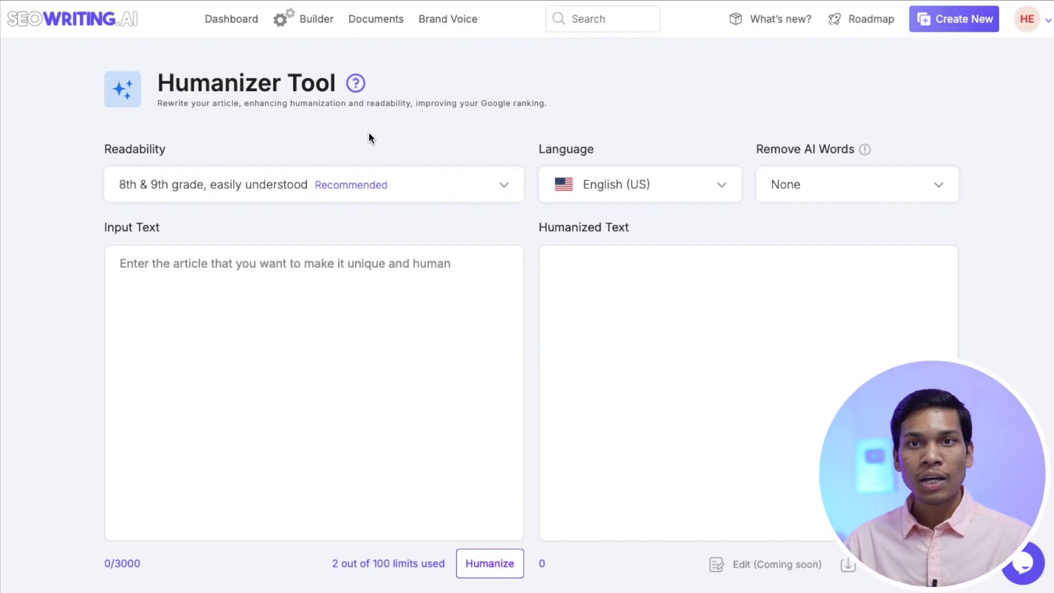
- Open Bulk Article Generation, enter "how to startup" as the first main keyword, and generate its title and NLP keywords
click(220, 25)
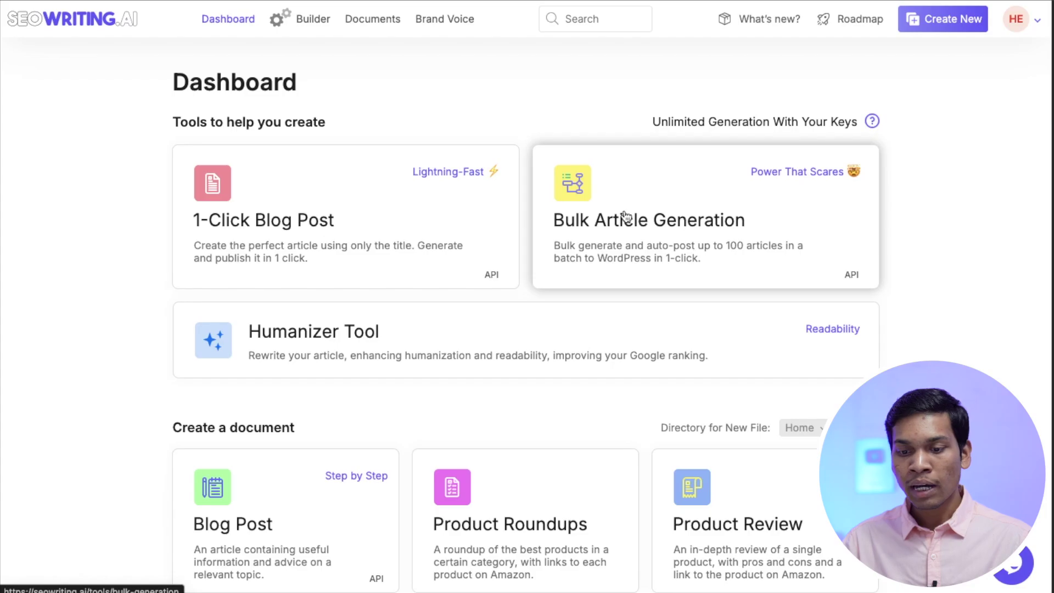
click(694, 194)
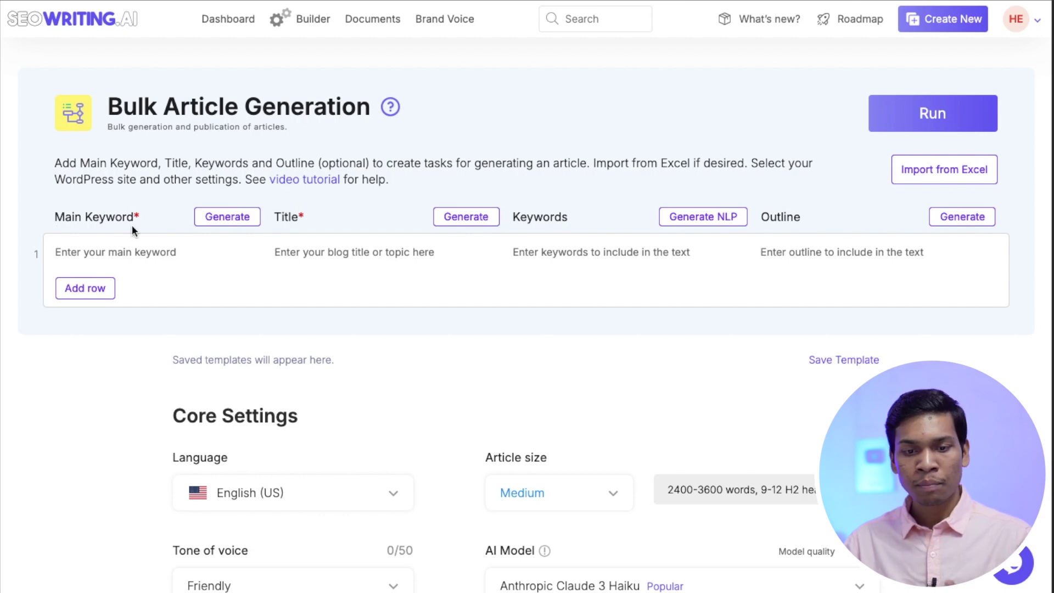
click(107, 248)
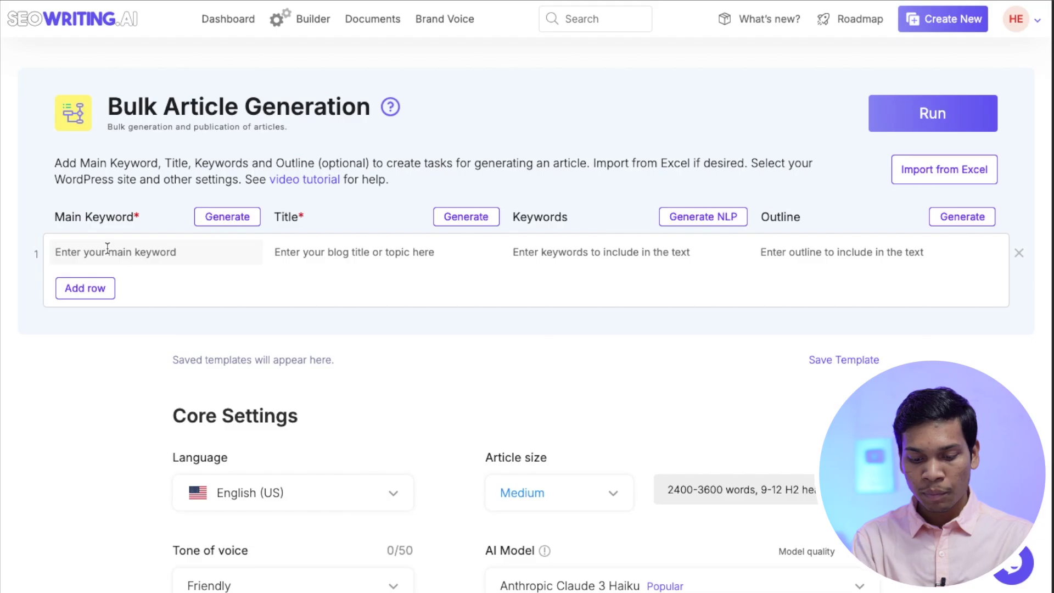
text(how to startup)
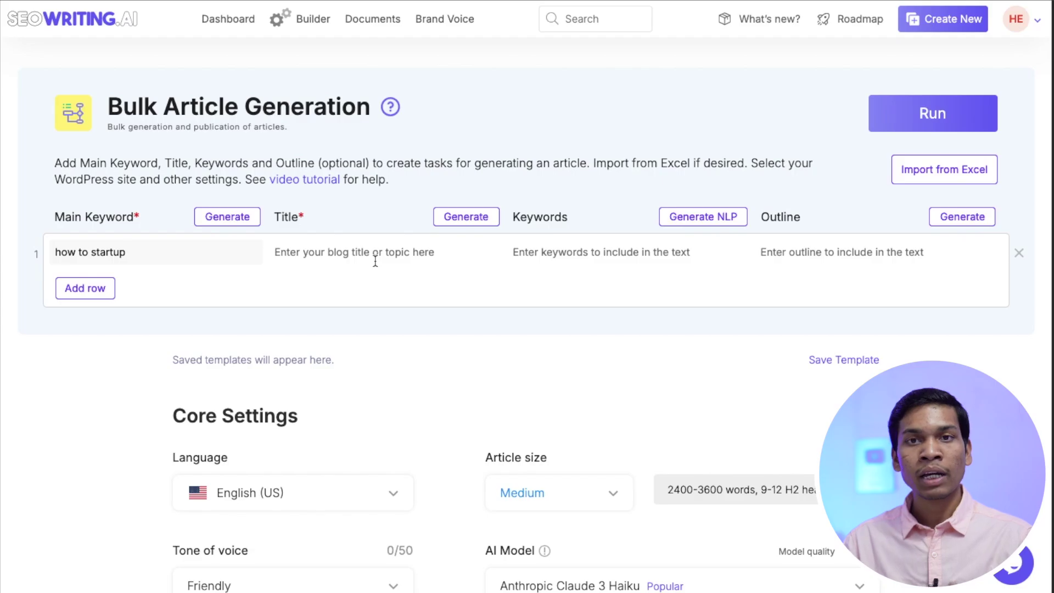
click(471, 222)
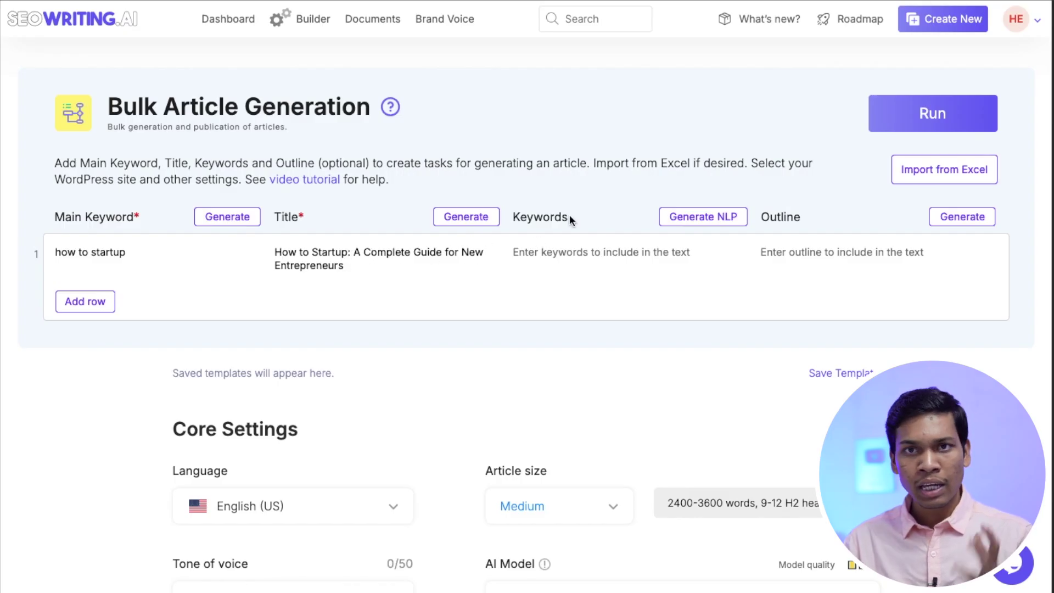
click(720, 225)
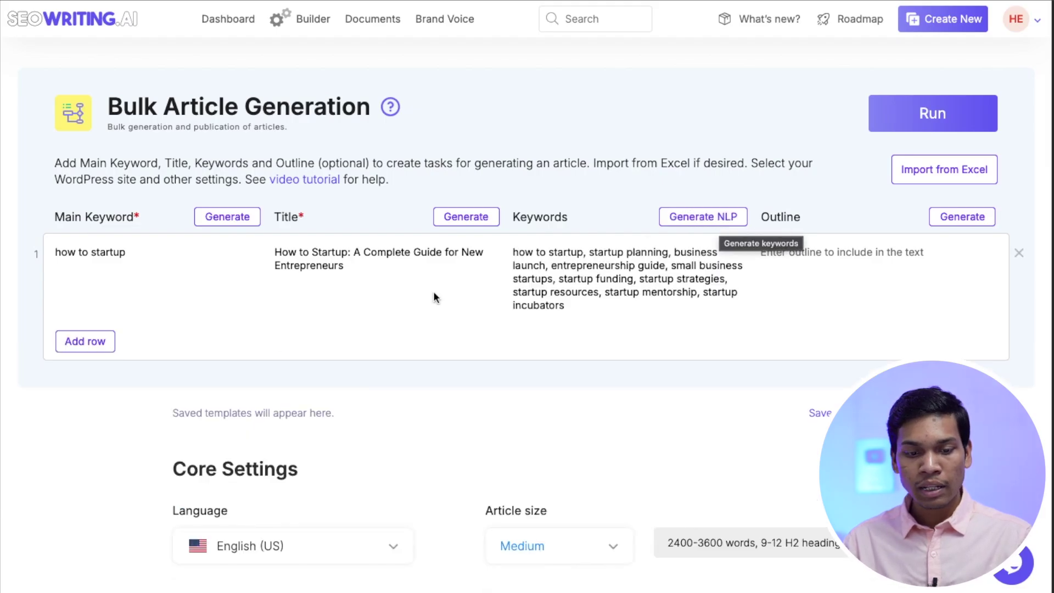
- Add a second row for "small business ideas" with a generated title and NLP keywords, plus an empty third row
click(66, 343)
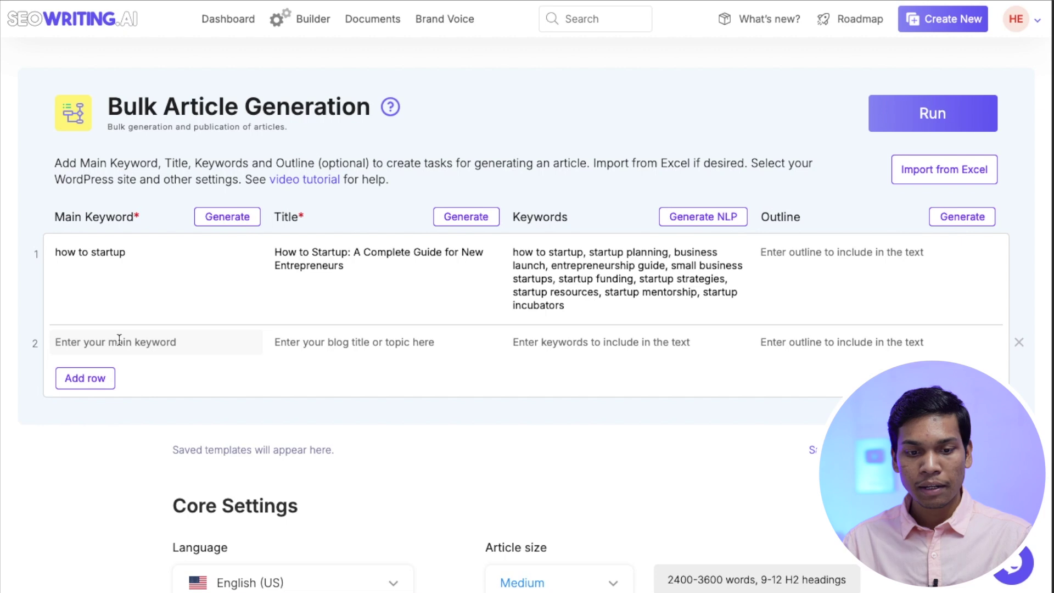
text(small bus)
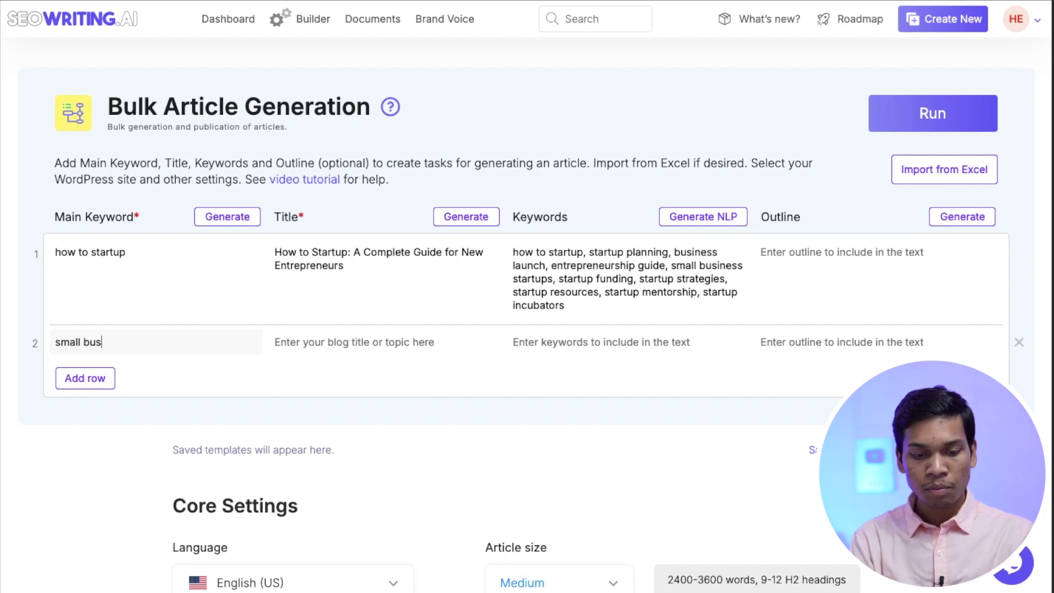
text(iness ideas)
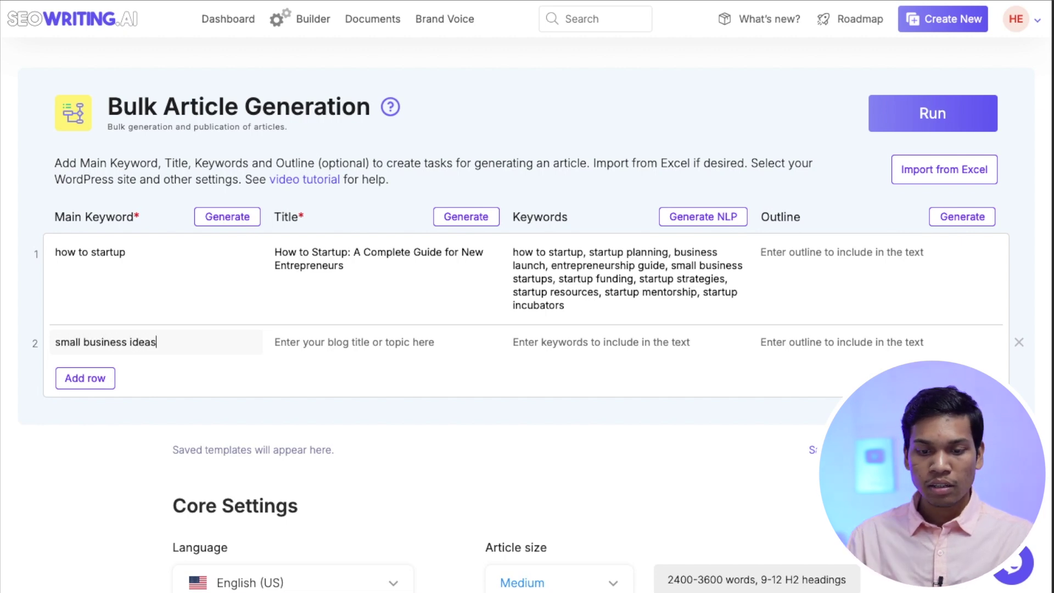
click(487, 219)
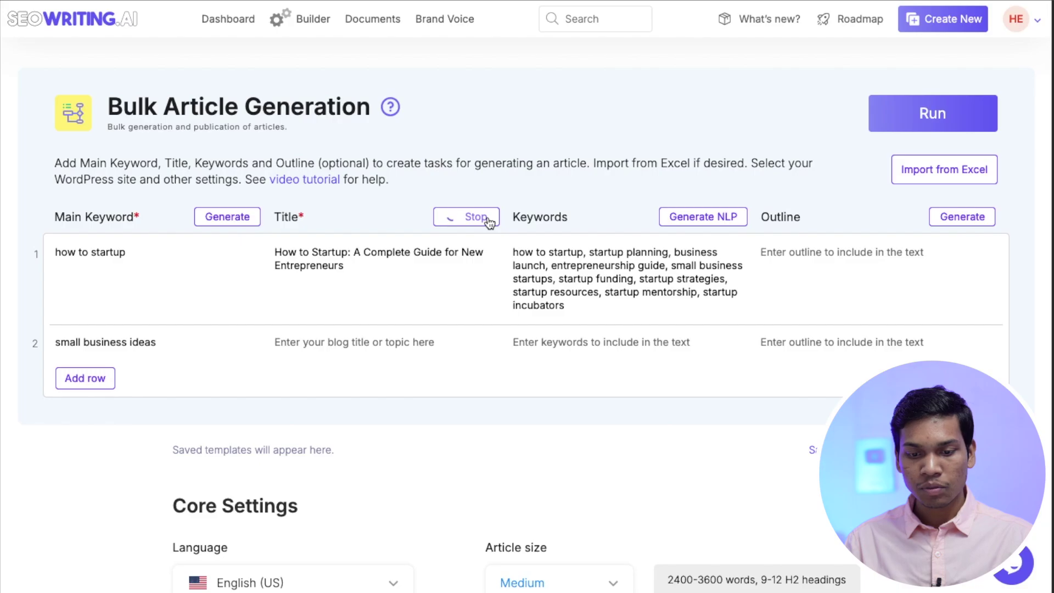
click(693, 220)
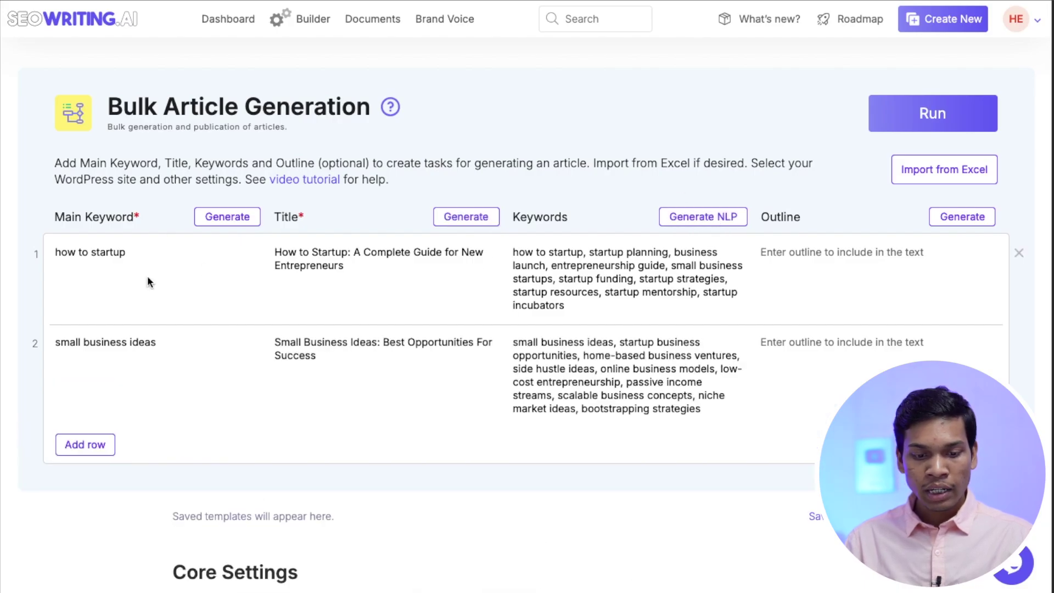
click(88, 445)
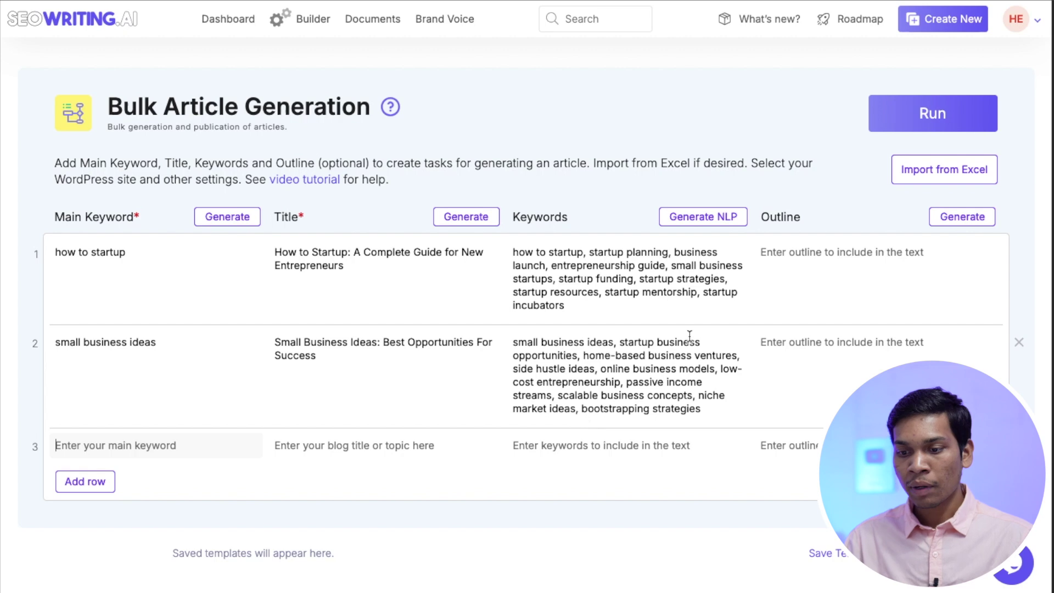
- Open the Excel import file chooser and cancel it, generating additional main keywords for the list instead
click(956, 175)
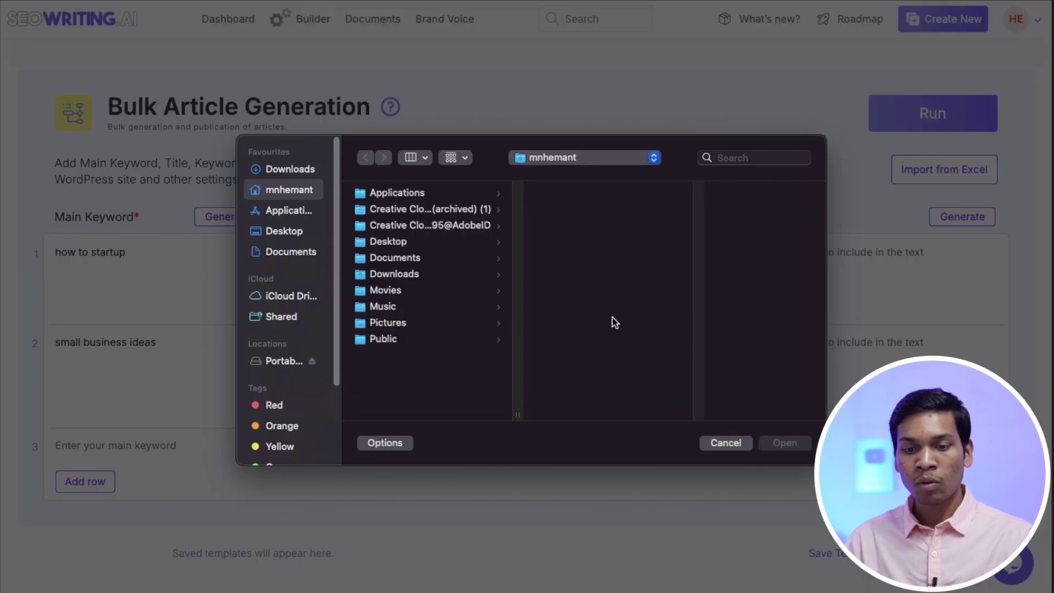
click(725, 442)
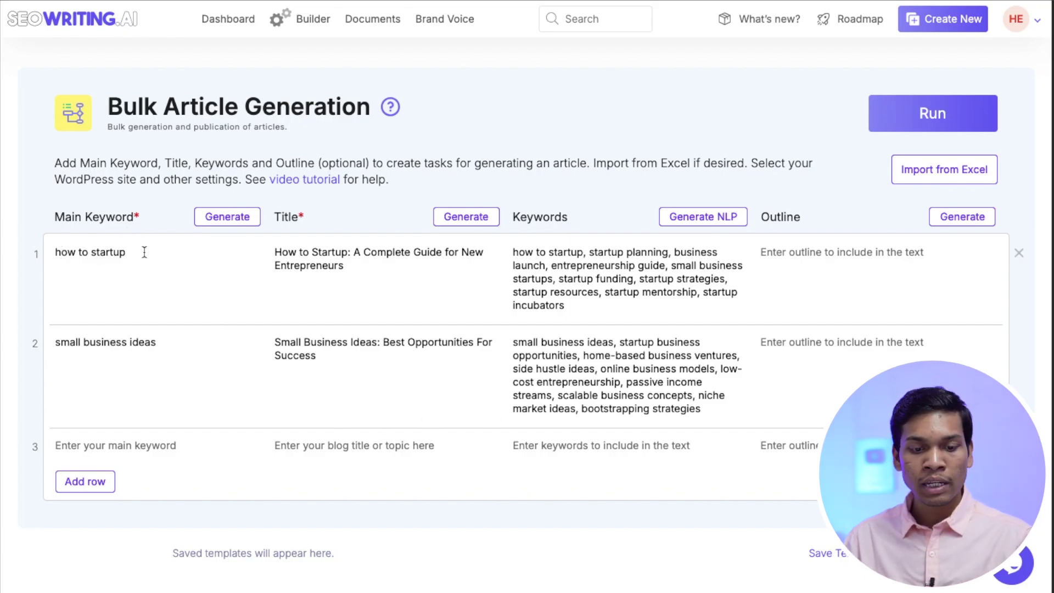
click(234, 218)
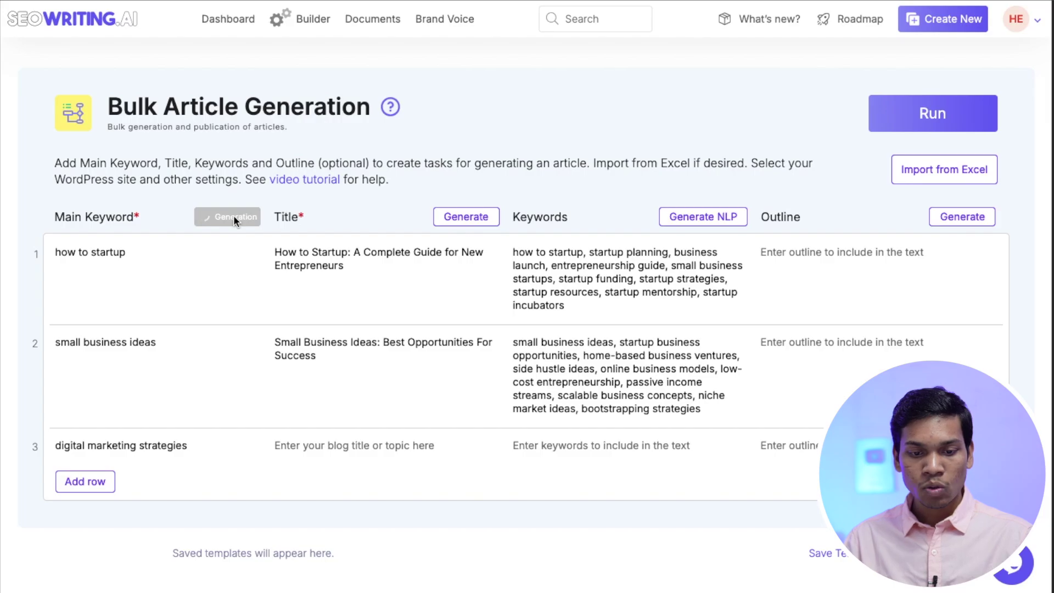
- Look through the generated main keywords and generate titles for the rows that lack one
scroll(140, 390, down, 5)
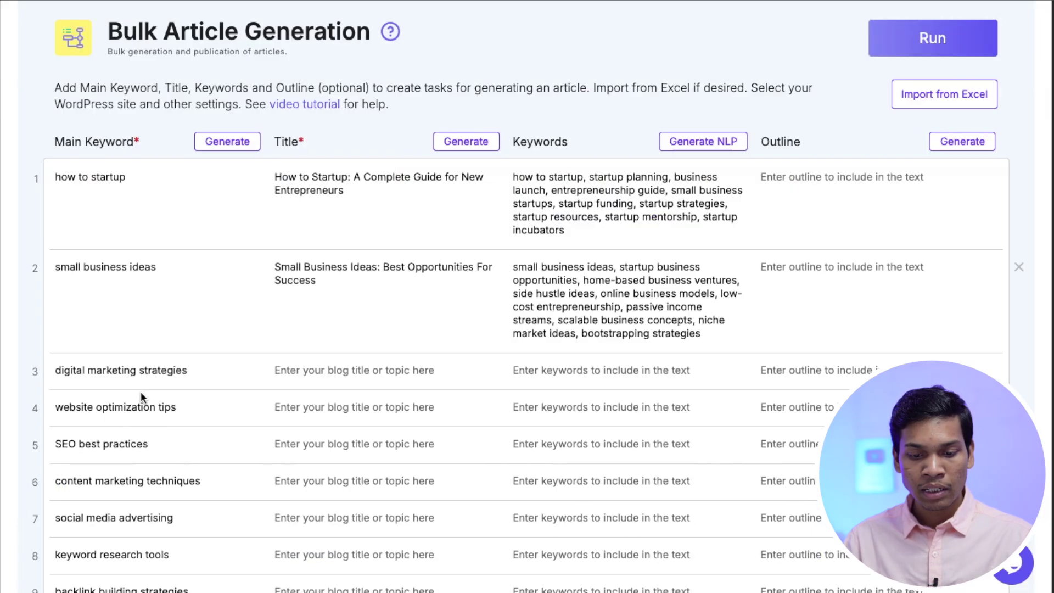
scroll(164, 420, down, 3)
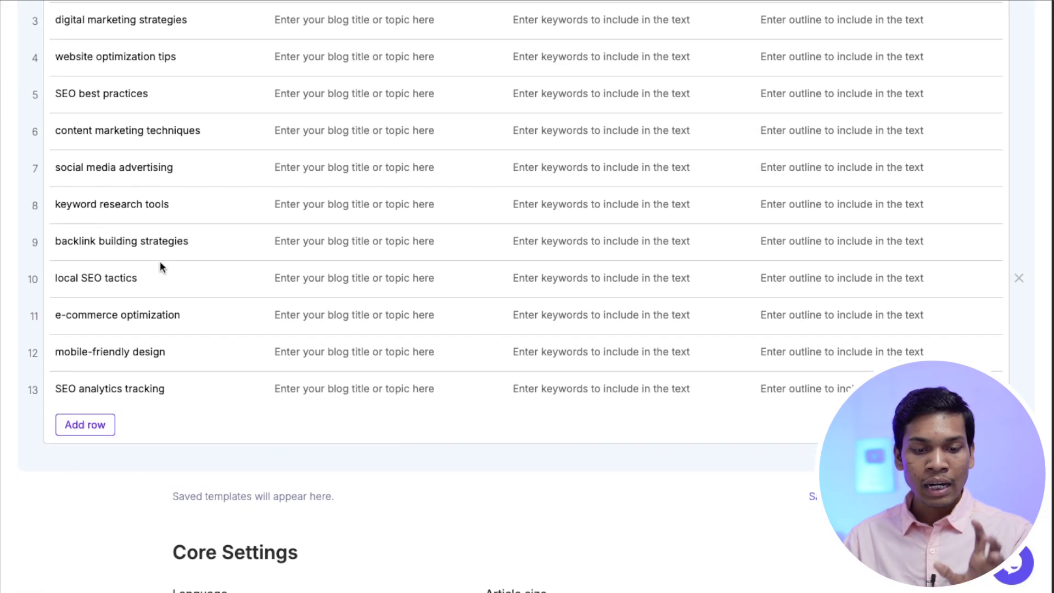
scroll(159, 262, up, 8)
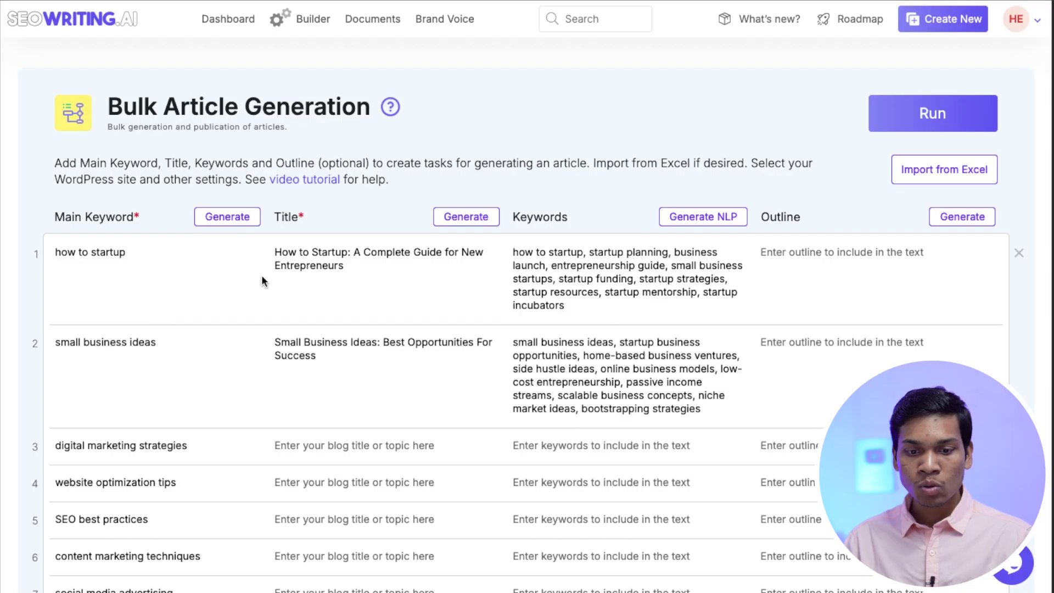
click(467, 216)
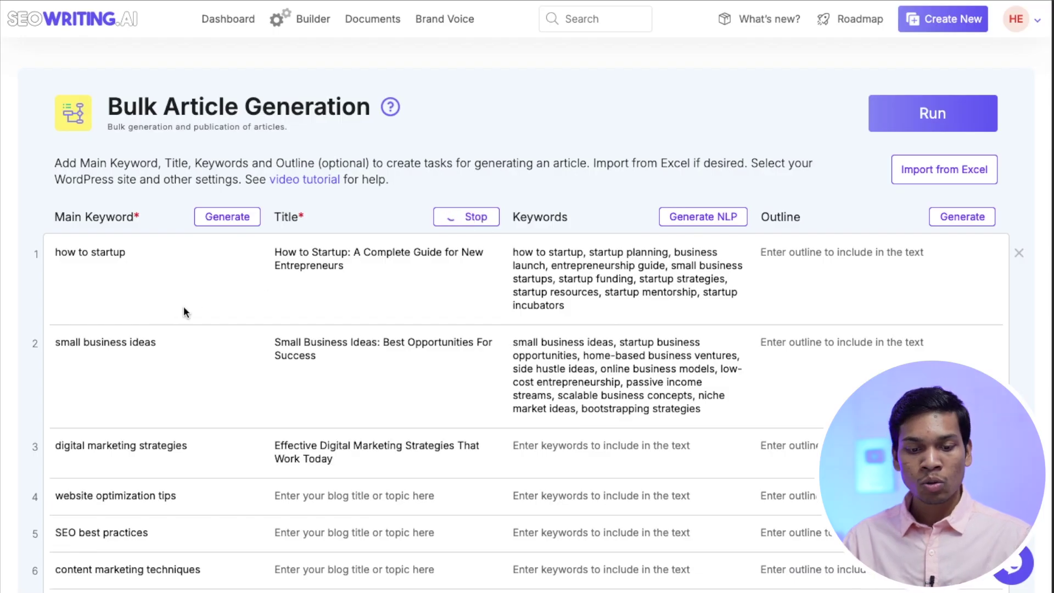
- Check the generated titles down the list and generate NLP keywords for the rows that lack them
scroll(335, 417, down, 5)
scroll(368, 408, down, 2)
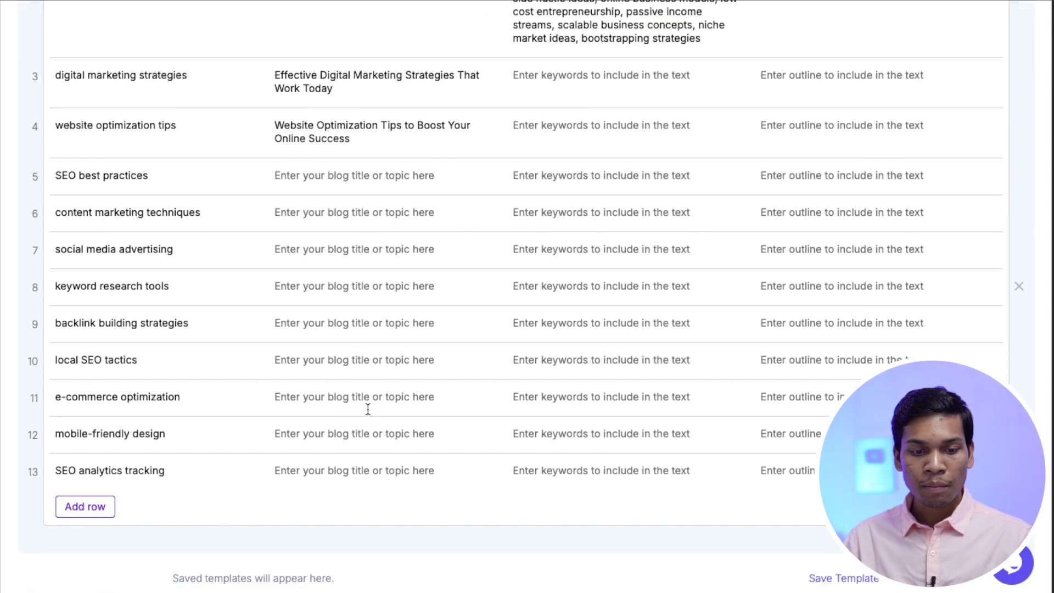
scroll(367, 409, up, 6)
scroll(340, 415, down, 3)
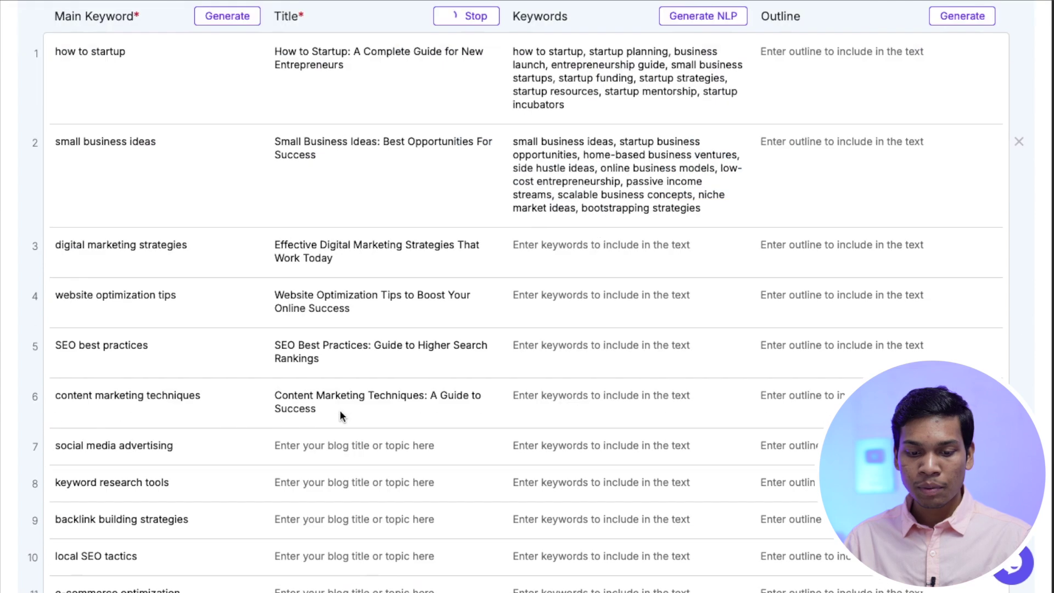
scroll(340, 415, down, 2)
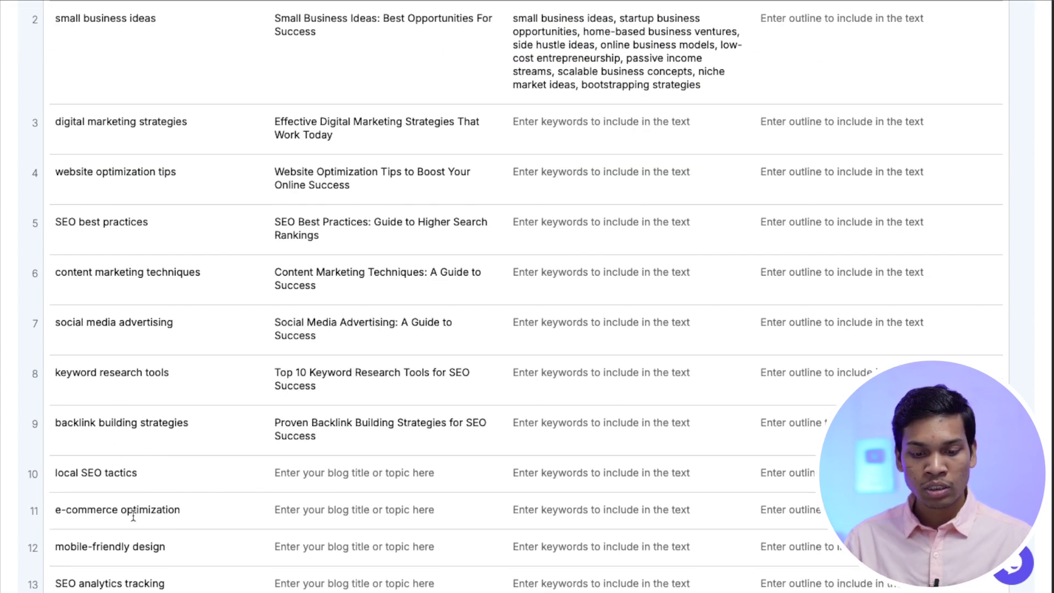
scroll(705, 221, up, 5)
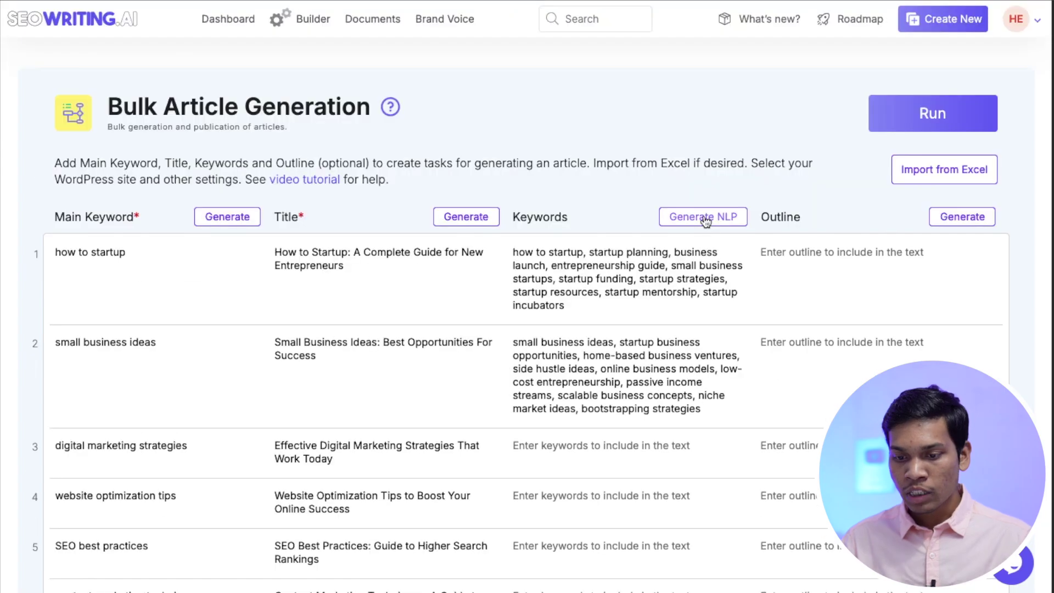
click(705, 221)
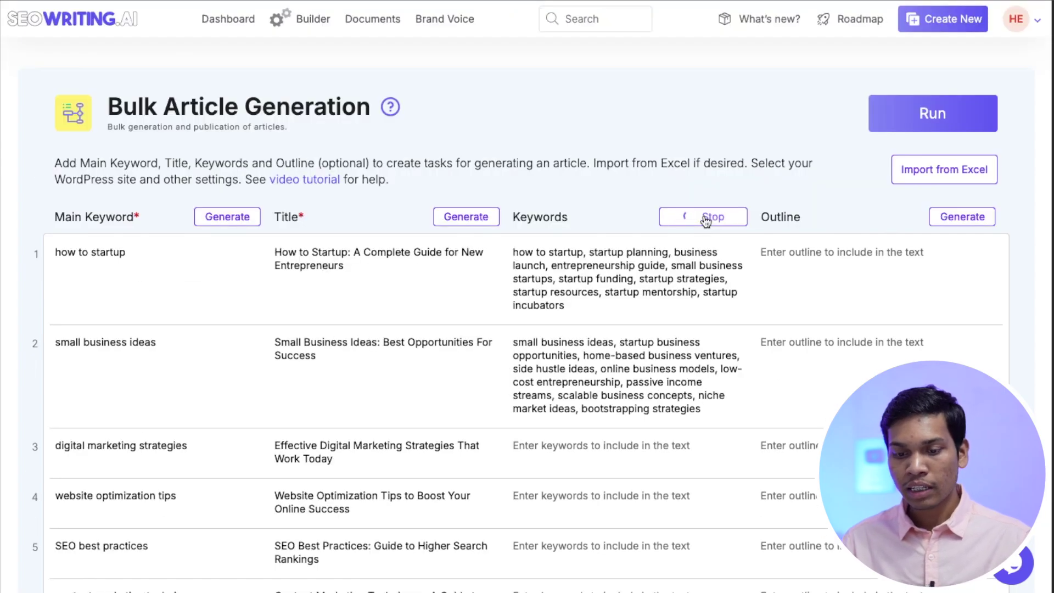
- Delete the rows for website optimization tips, backlink building strategies, local SEO tactics, e-commerce optimization, mobile-friendly design and SEO analytics tracking
scroll(1023, 318, down, 15)
click(1025, 319)
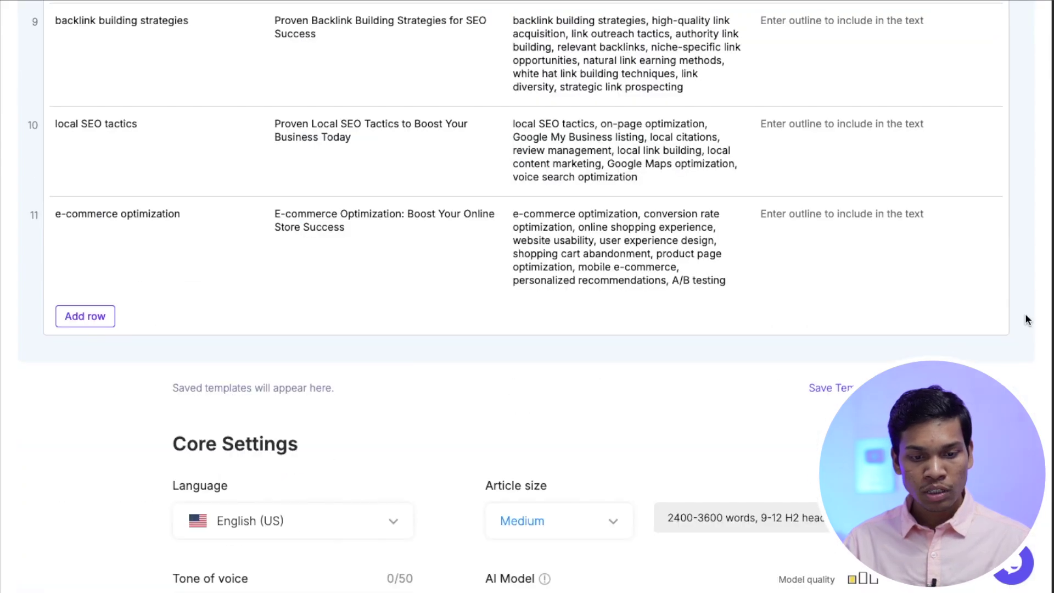
click(1020, 335)
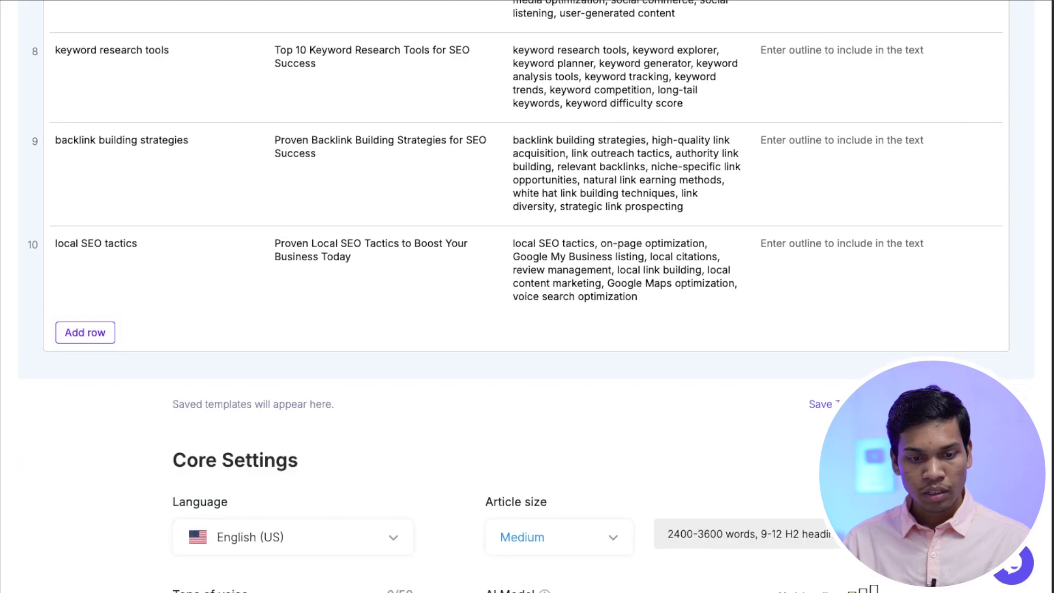
click(1020, 302)
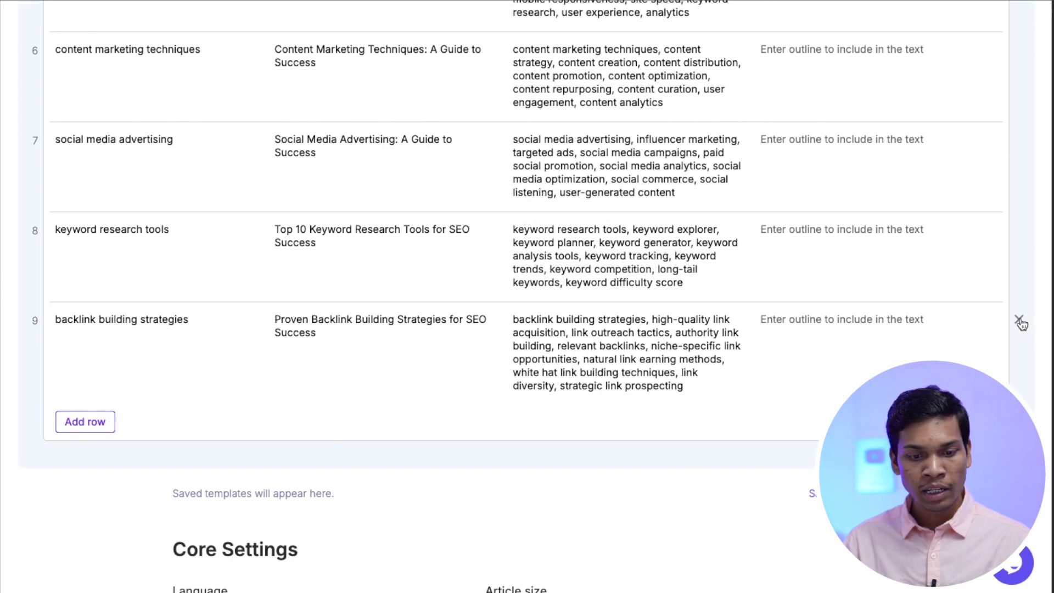
click(1020, 322)
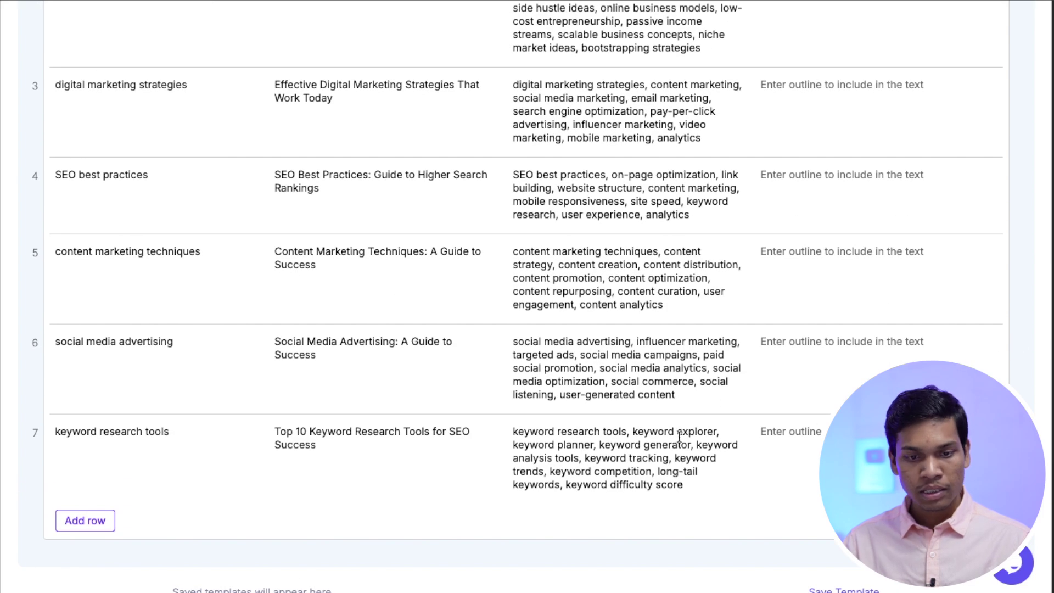
- Run the bulk generation for the seven remaining article rows
scroll(255, 187, up, 6)
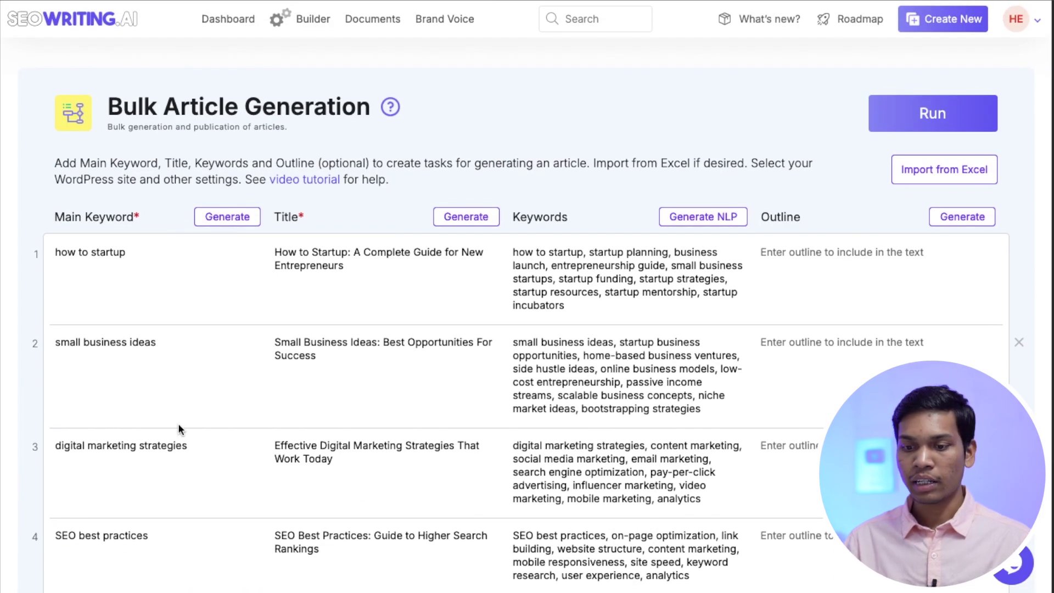
click(977, 116)
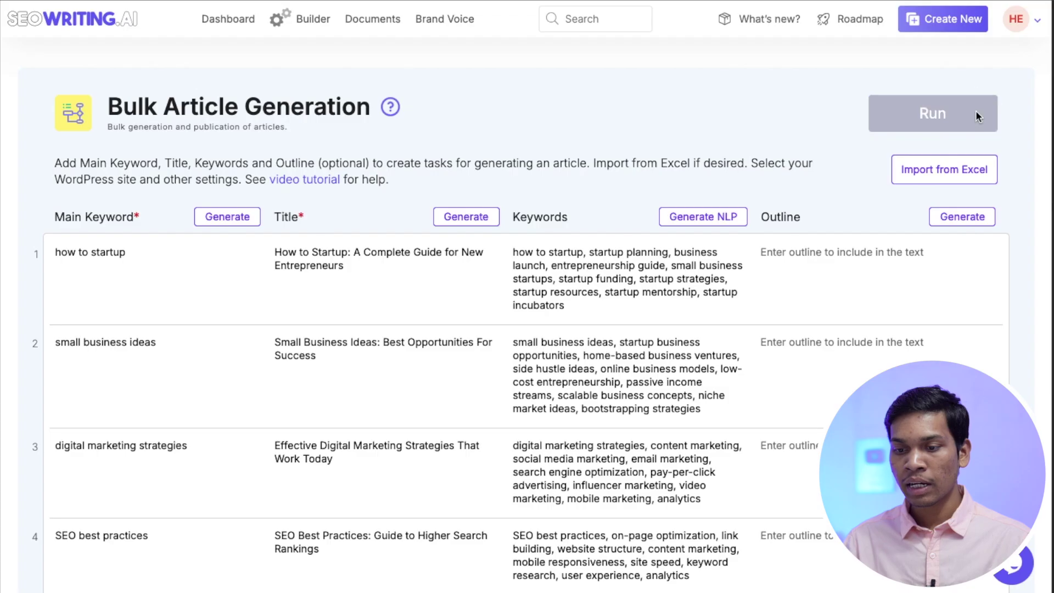
click(476, 415)
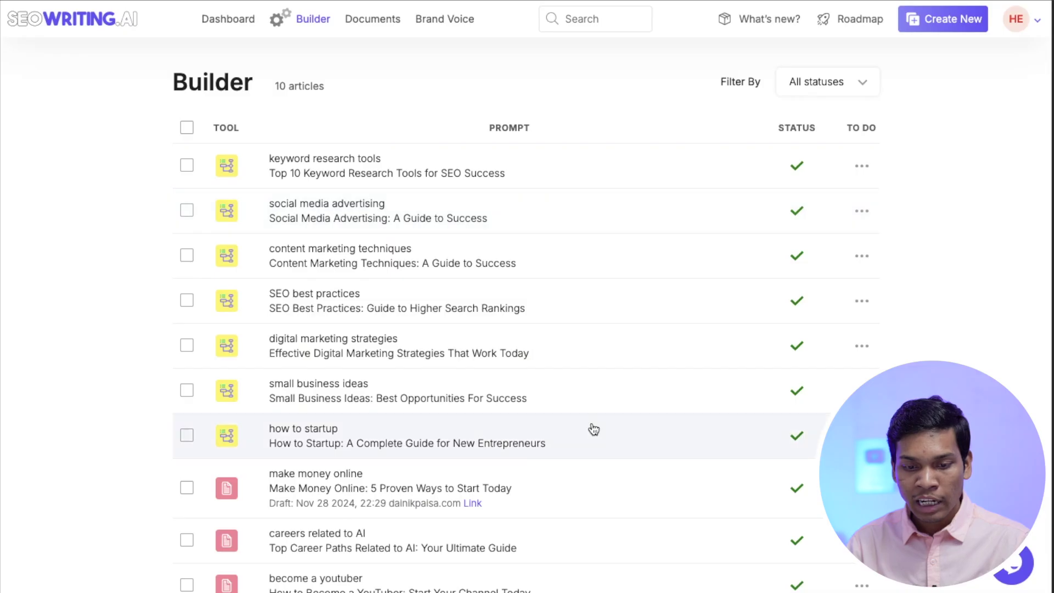
- Open the finished article "Top 10 Keyword Research Tools for SEO Success" and read it through to the FAQ
click(670, 177)
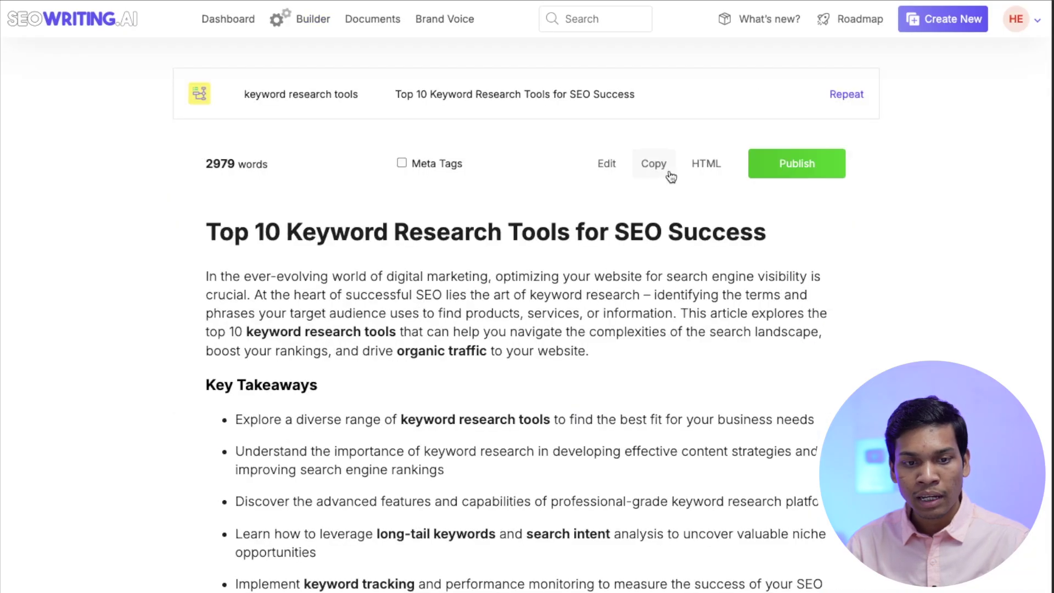
scroll(396, 394, down, 4)
scroll(397, 389, down, 20)
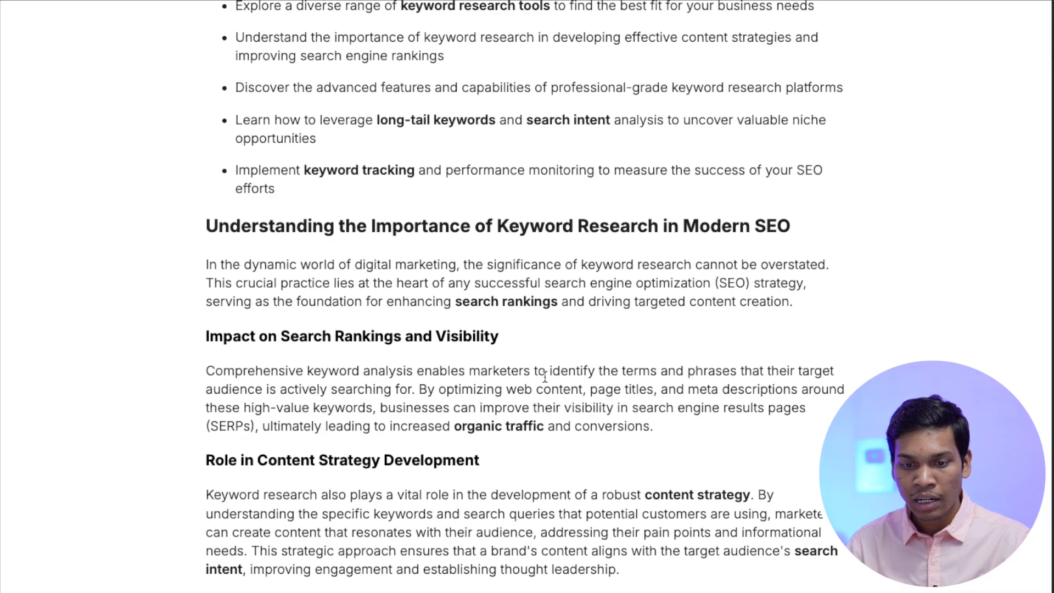
scroll(477, 412, down, 20)
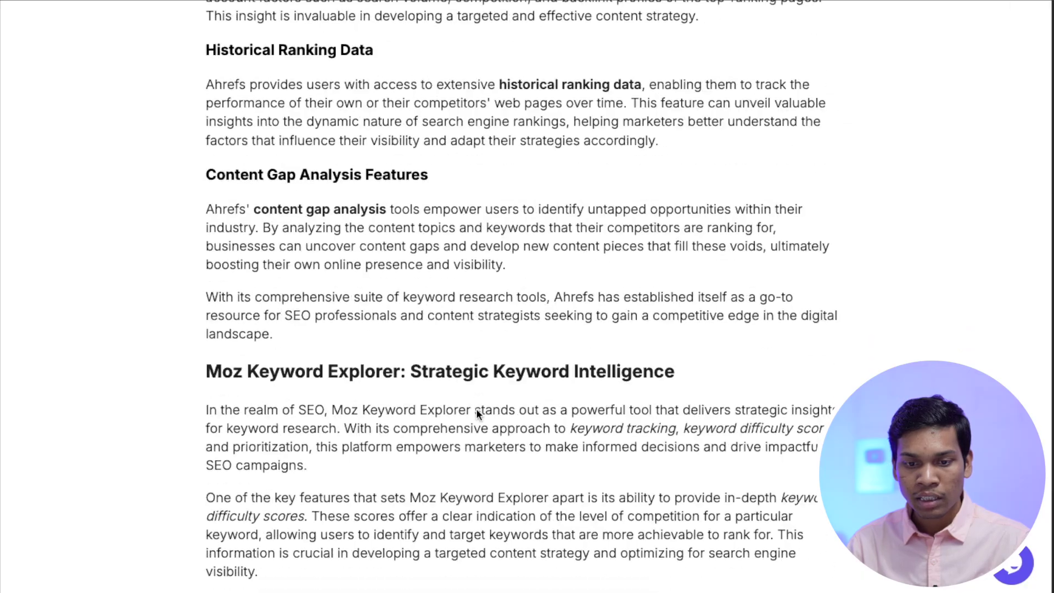
scroll(476, 407, down, 15)
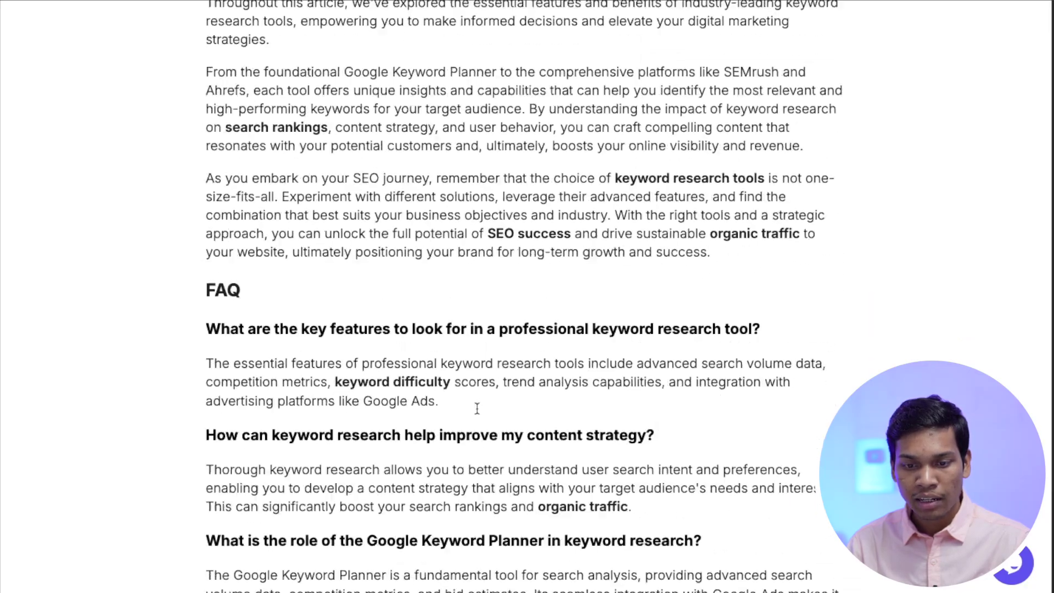
scroll(477, 406, up, 20)
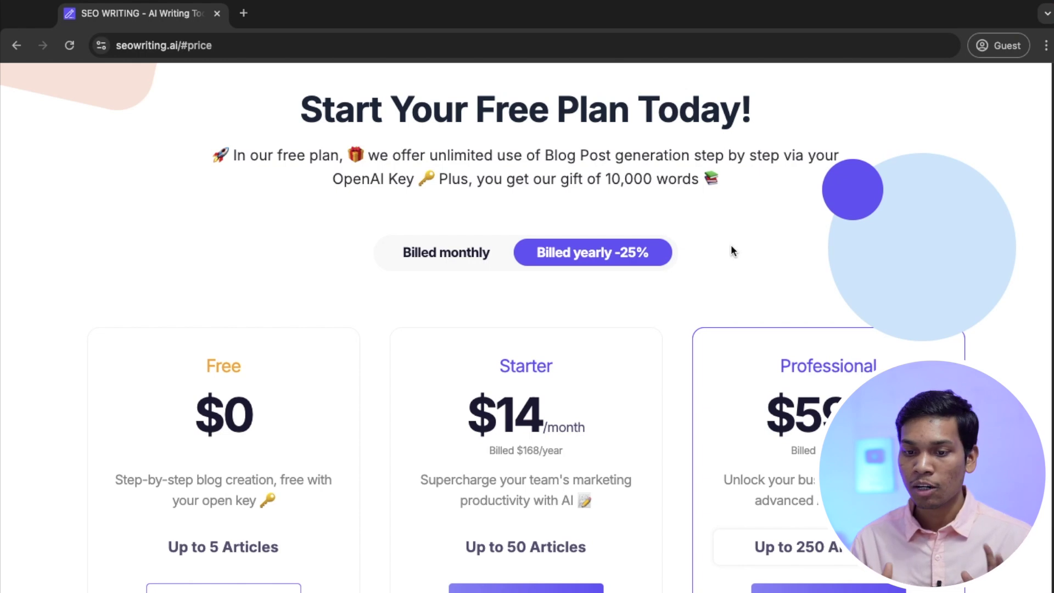
- Examine the Free plan's article limit and included features on the pricing page, alongside the Starter plan
scroll(230, 286, down, 3)
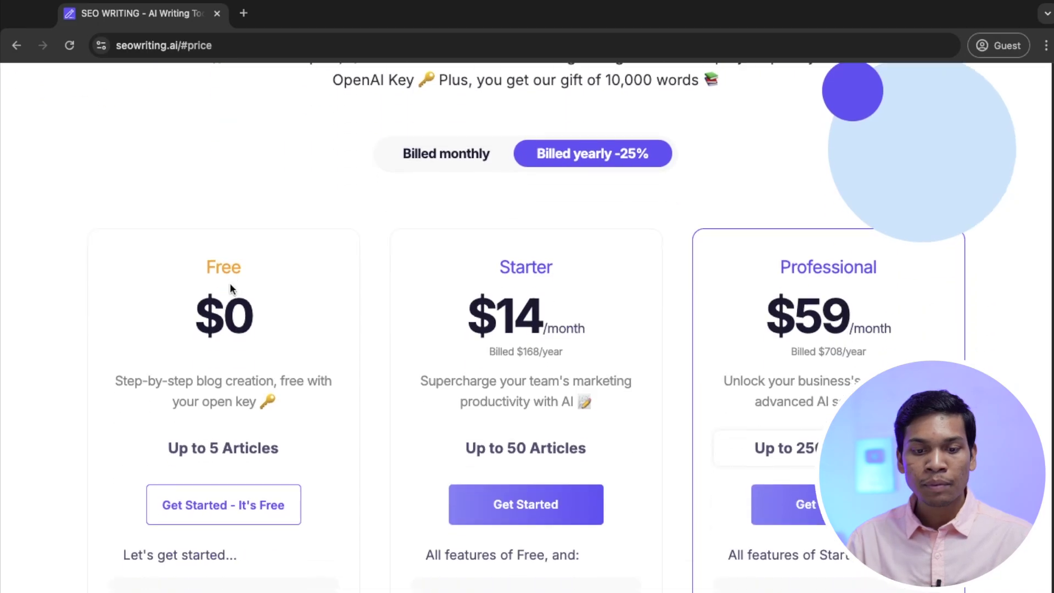
scroll(302, 335, down, 1)
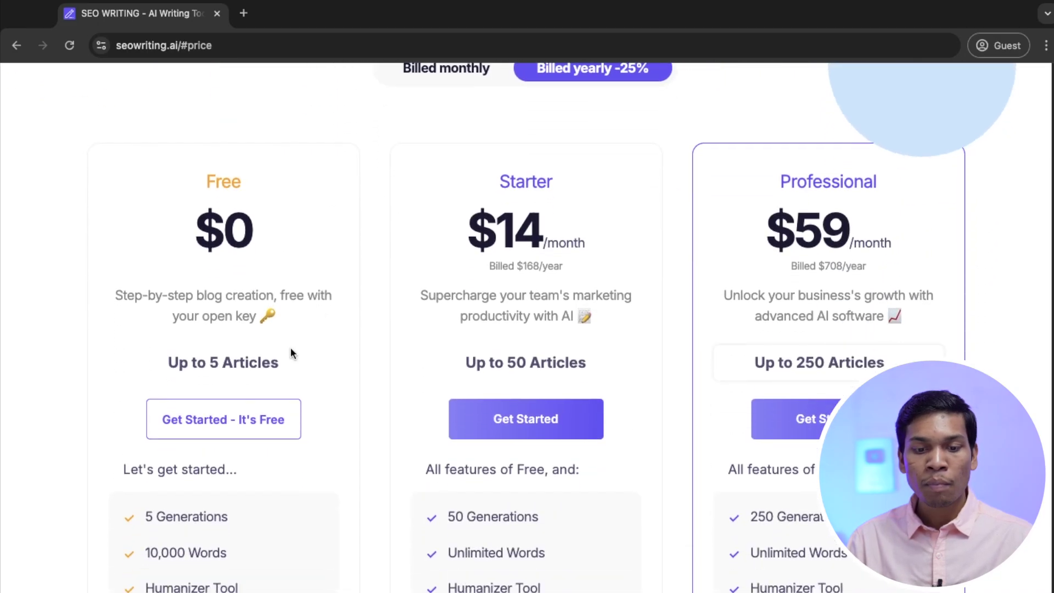
drag(170, 362, 264, 360)
click(368, 340)
scroll(333, 361, down, 3)
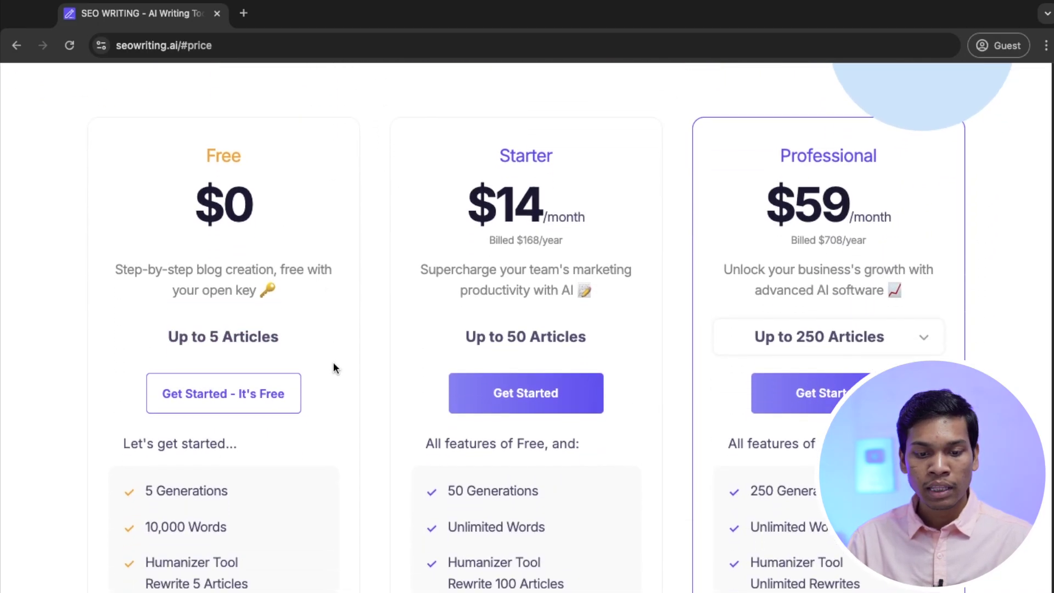
drag(146, 416, 295, 402)
click(295, 402)
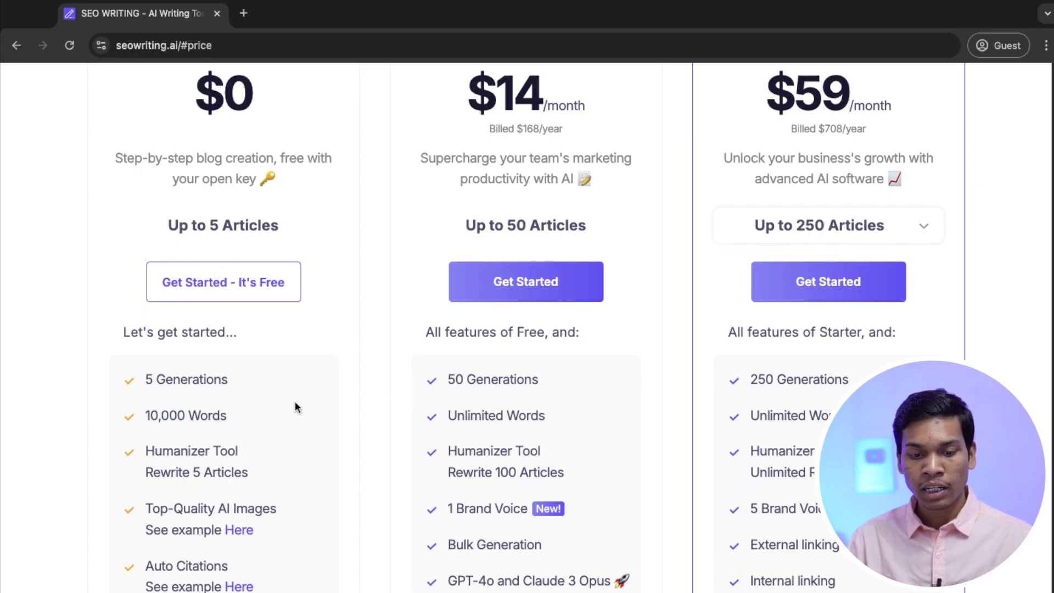
scroll(294, 408, down, 2)
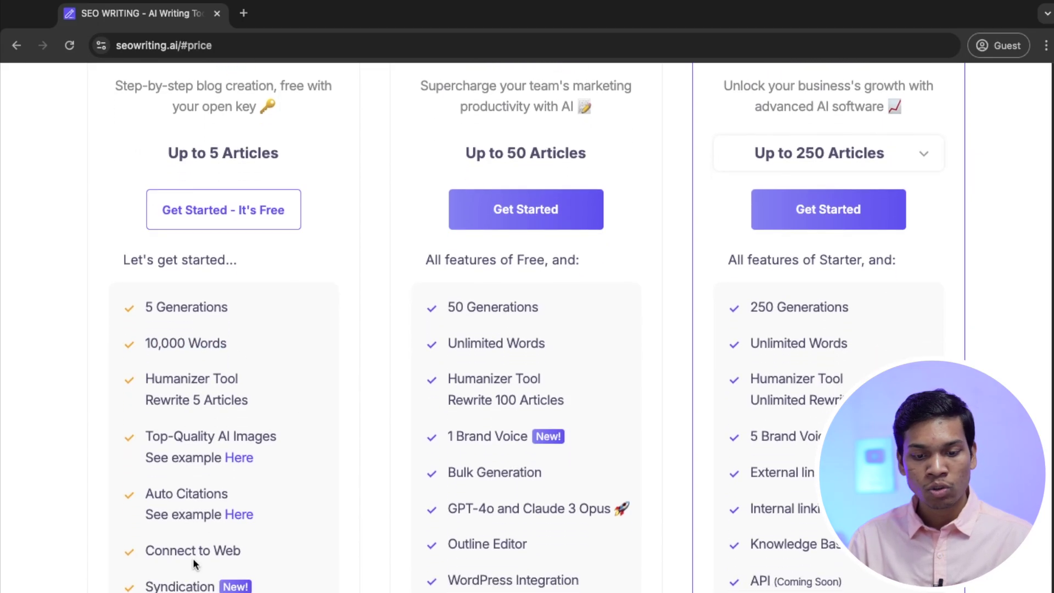
scroll(274, 478, up, 1)
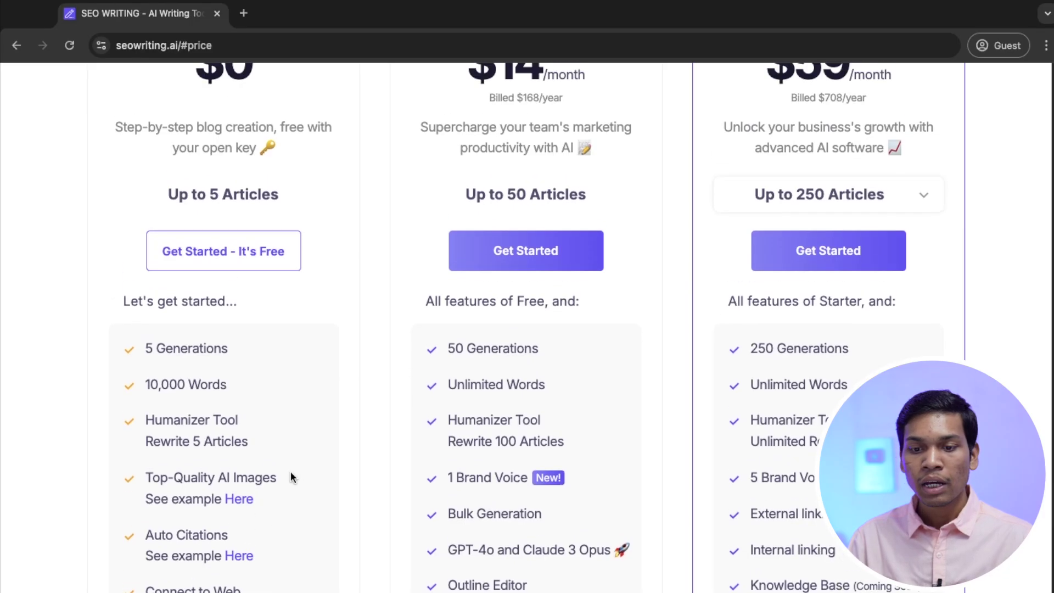
scroll(320, 466, up, 1)
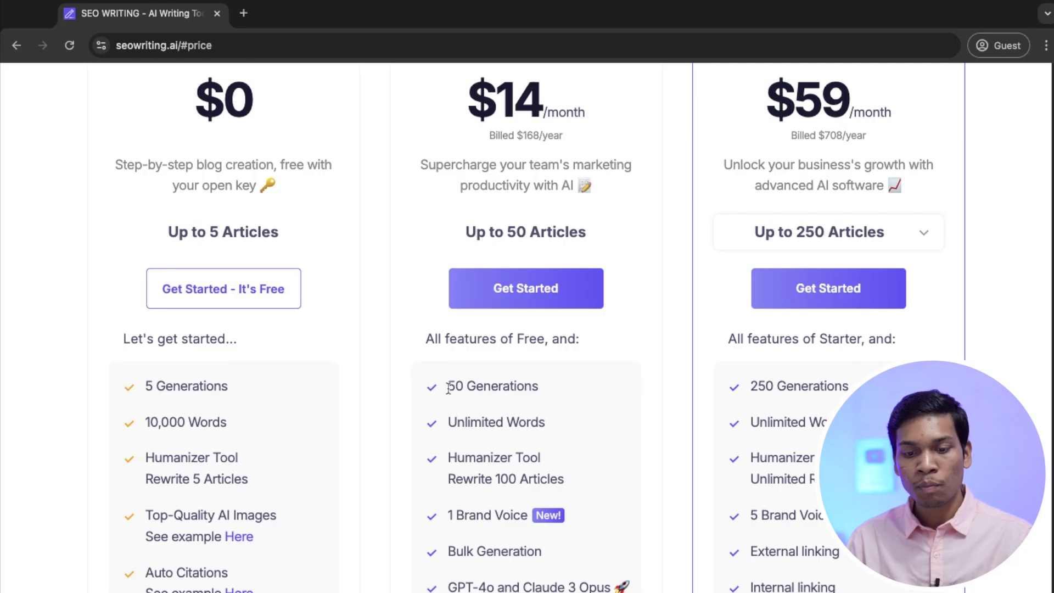
- Switch the pricing to monthly billing to compare plan prices, then return it to yearly billing
scroll(514, 159, up, 3)
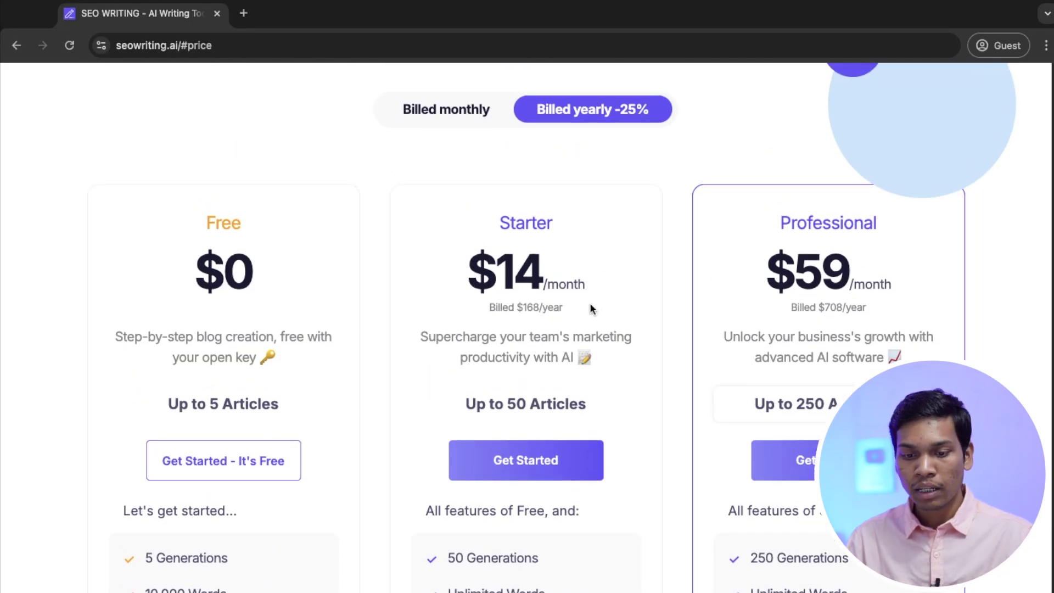
click(450, 111)
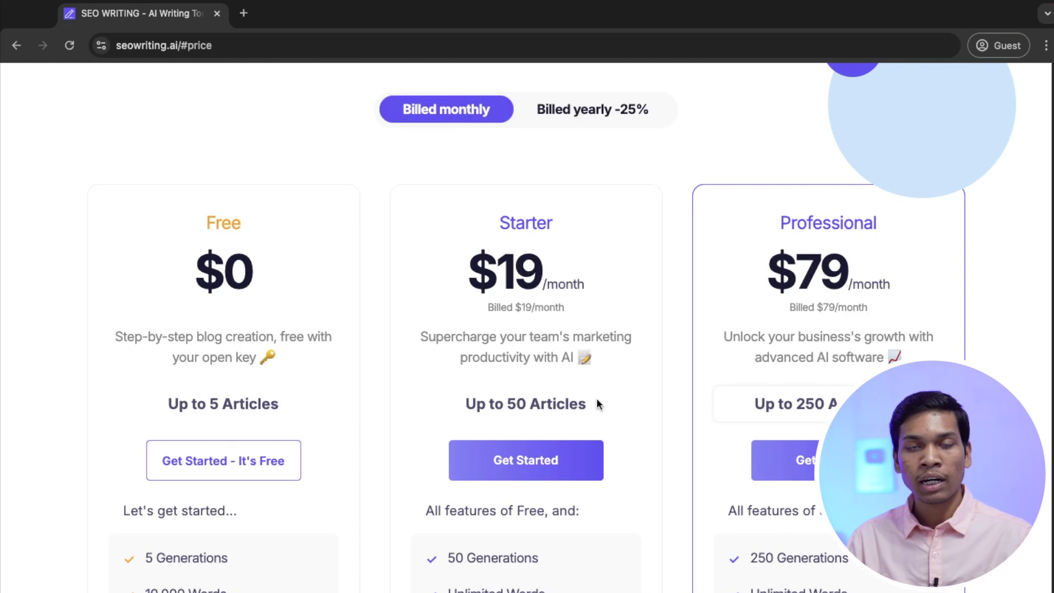
scroll(596, 397, down, 5)
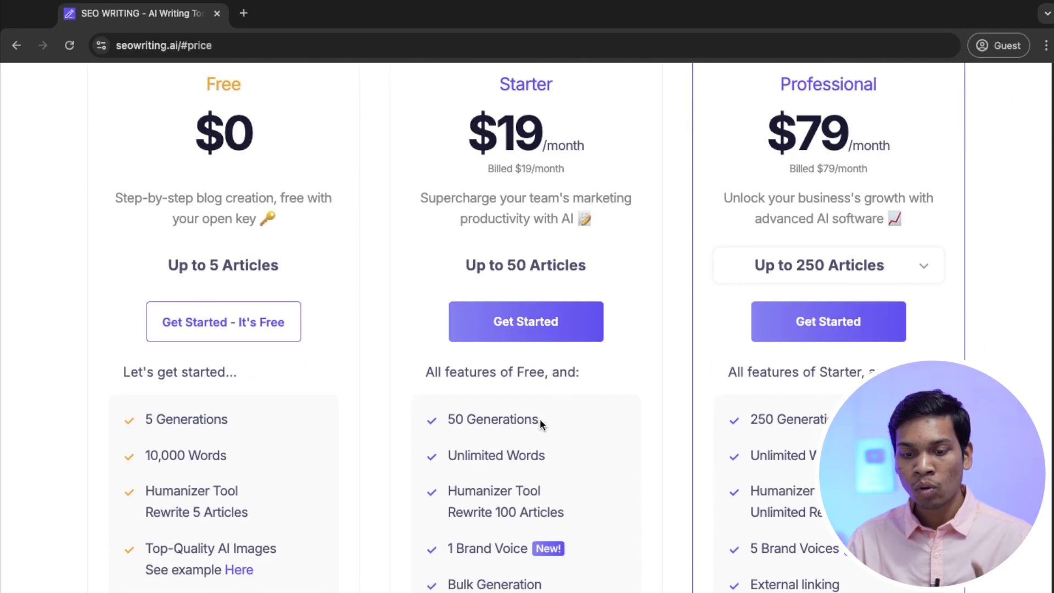
scroll(539, 418, up, 9)
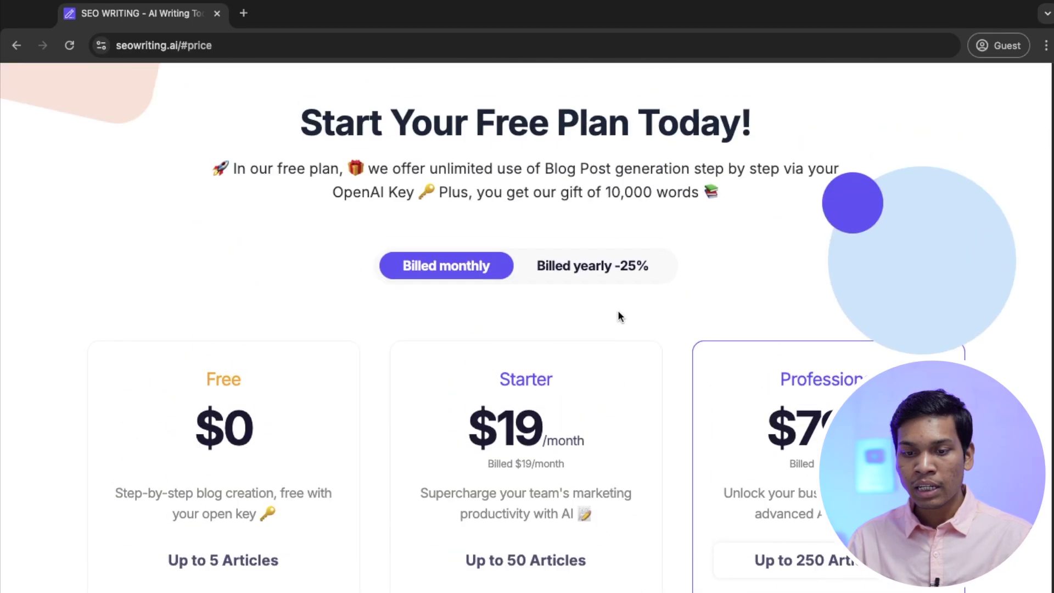
click(555, 289)
scroll(577, 420, down, 5)
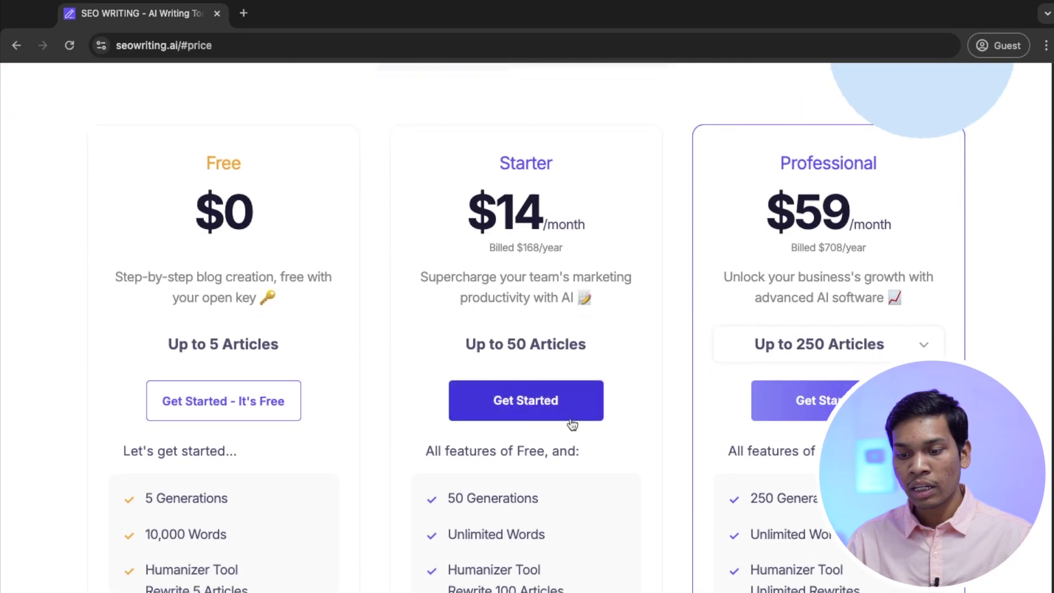
- Check the Professional plan's price for up to 500 articles, then set it back to up to 250 articles
click(849, 343)
click(851, 345)
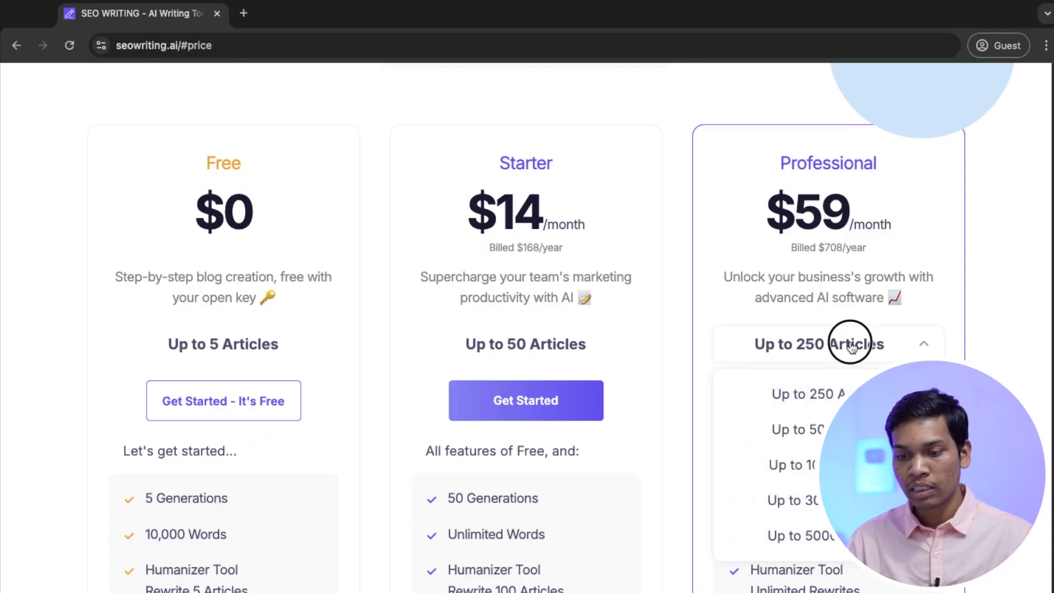
click(852, 345)
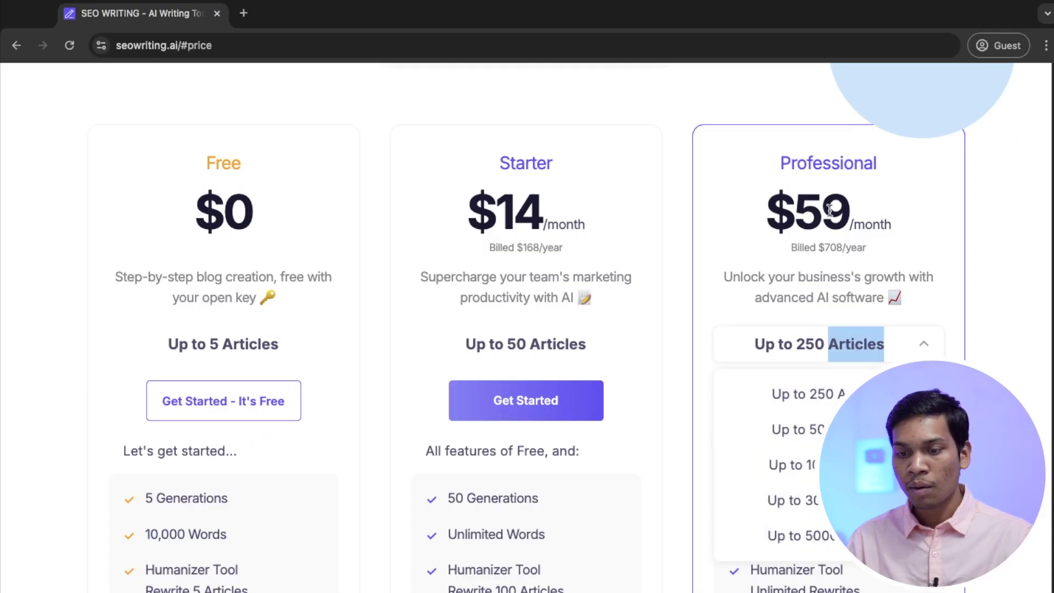
click(909, 219)
click(870, 342)
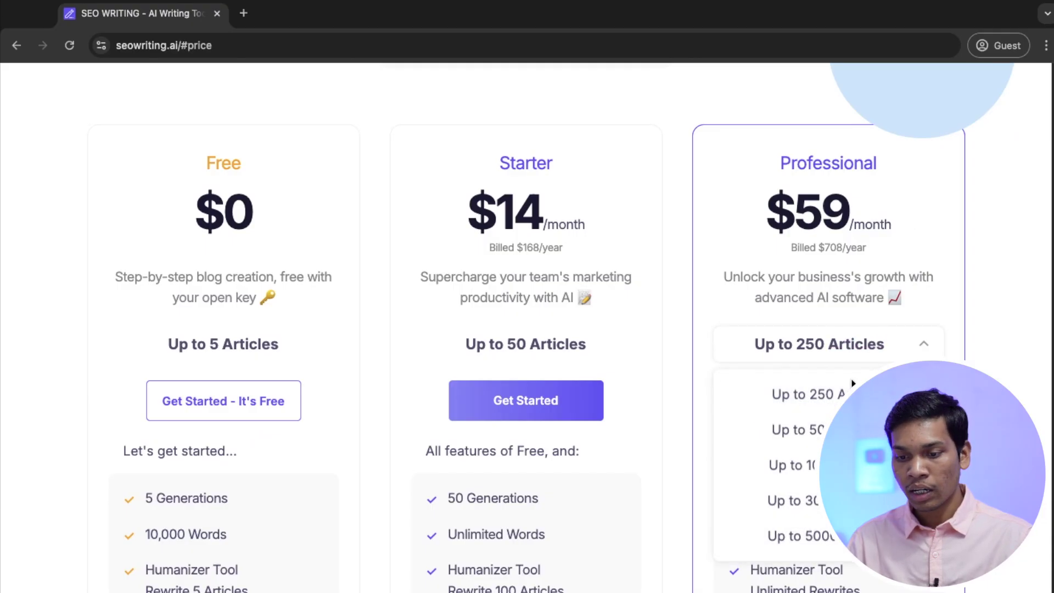
click(796, 429)
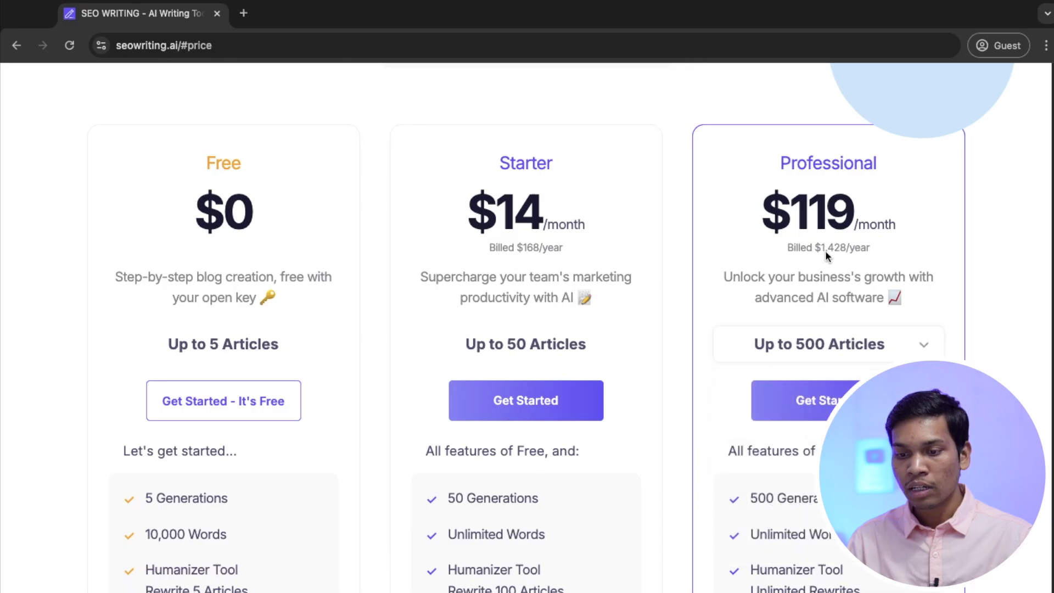
click(884, 342)
click(837, 398)
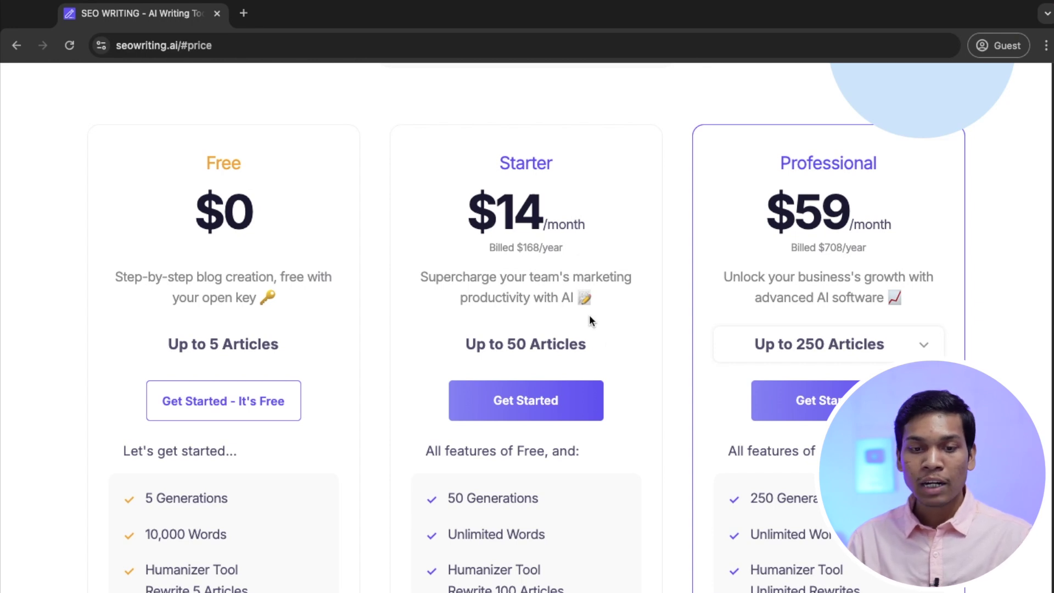
scroll(589, 318, down, 1)
scroll(574, 433, down, 1)
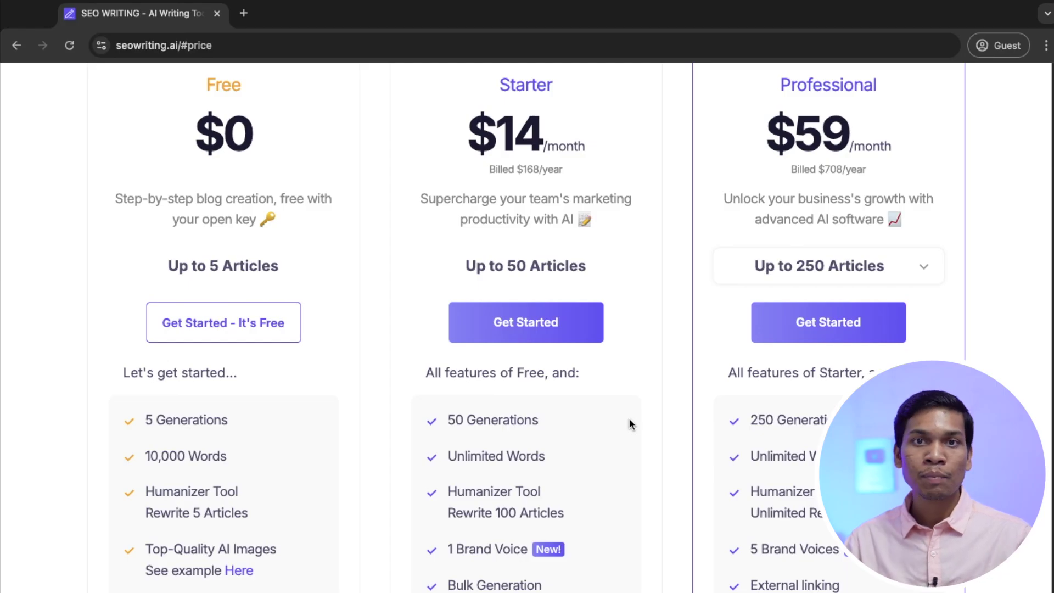
- Compare the included features and yearly-billed prices of the Free, Starter and Professional plans
scroll(629, 423, down, 2)
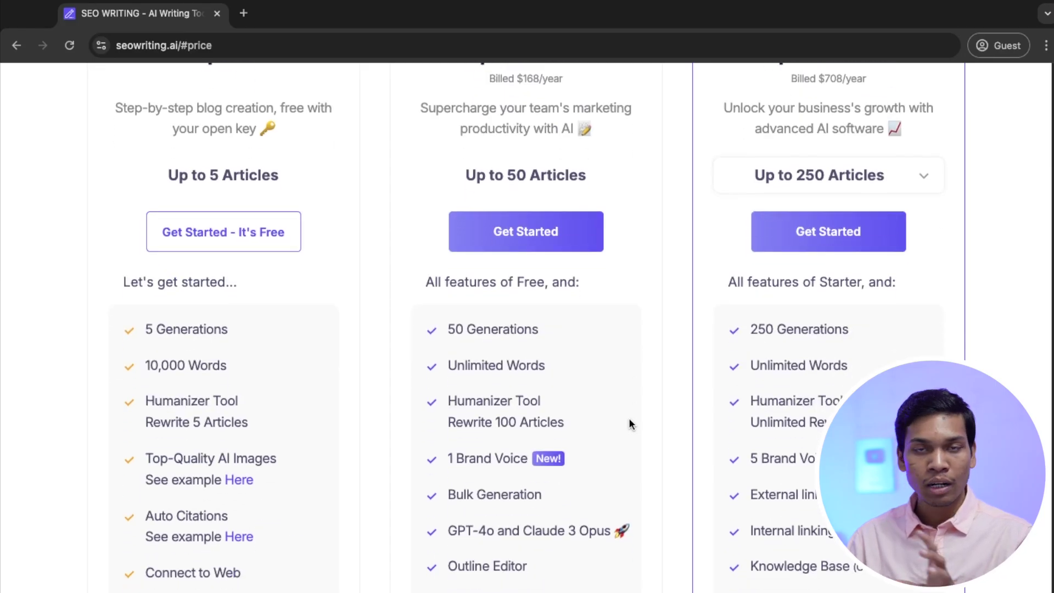
scroll(629, 421, down, 1)
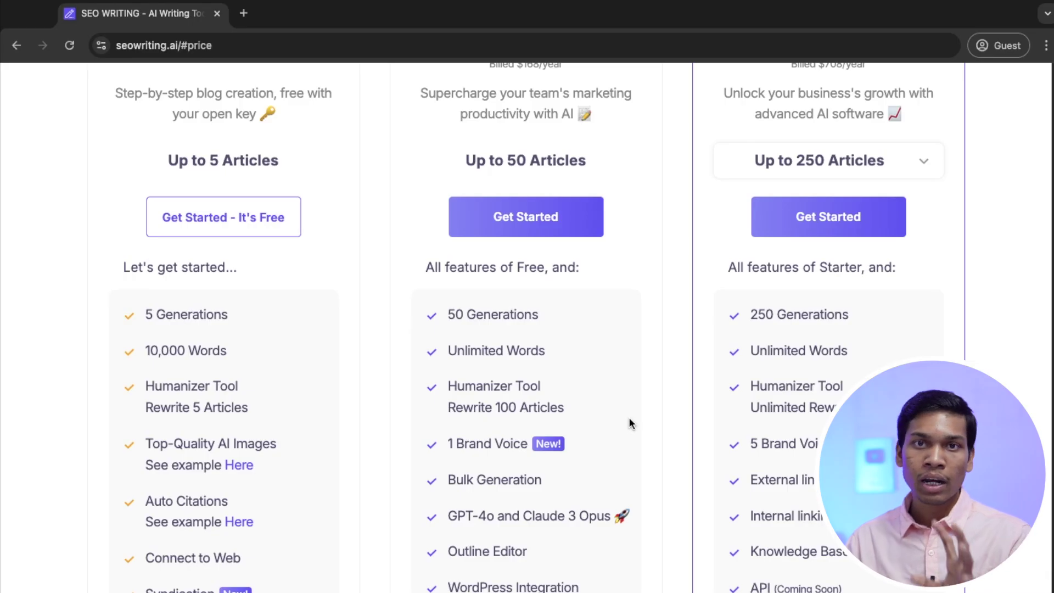
scroll(630, 423, down, 3)
scroll(630, 422, up, 5)
scroll(355, 343, up, 6)
scroll(360, 343, down, 4)
scroll(316, 219, down, 1)
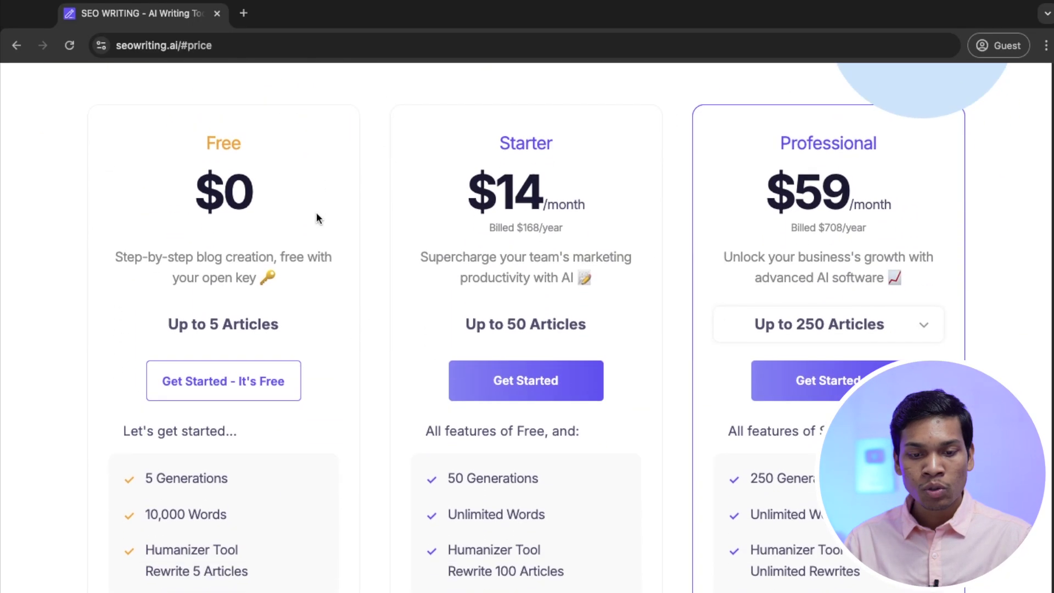
scroll(316, 219, down, 1)
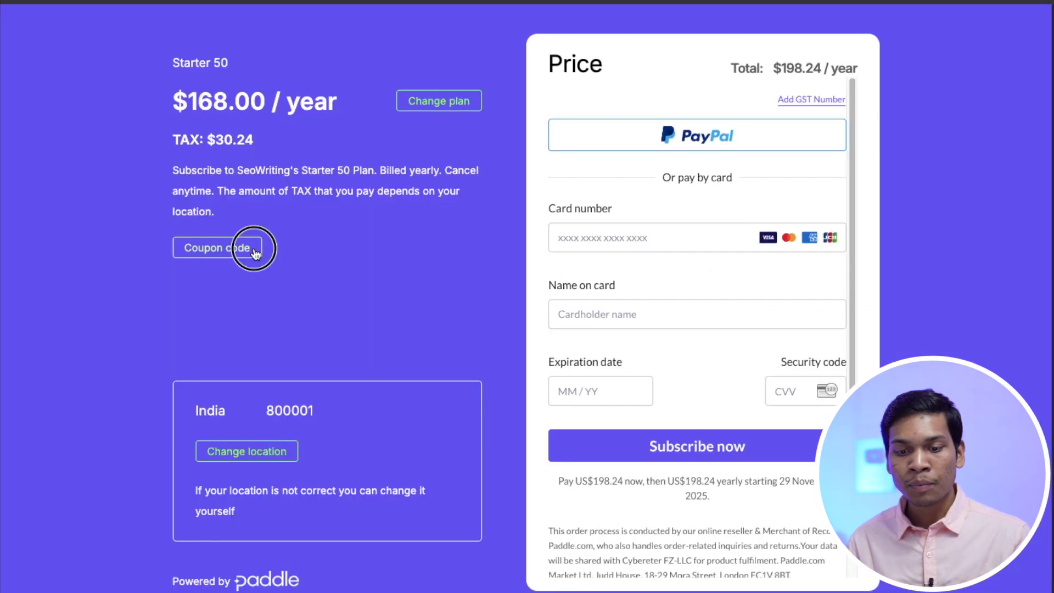
- Apply the coupon code HEMANT25 to the yearly Starter 50 plan at checkout and highlight the discount line
click(252, 246)
text(H)
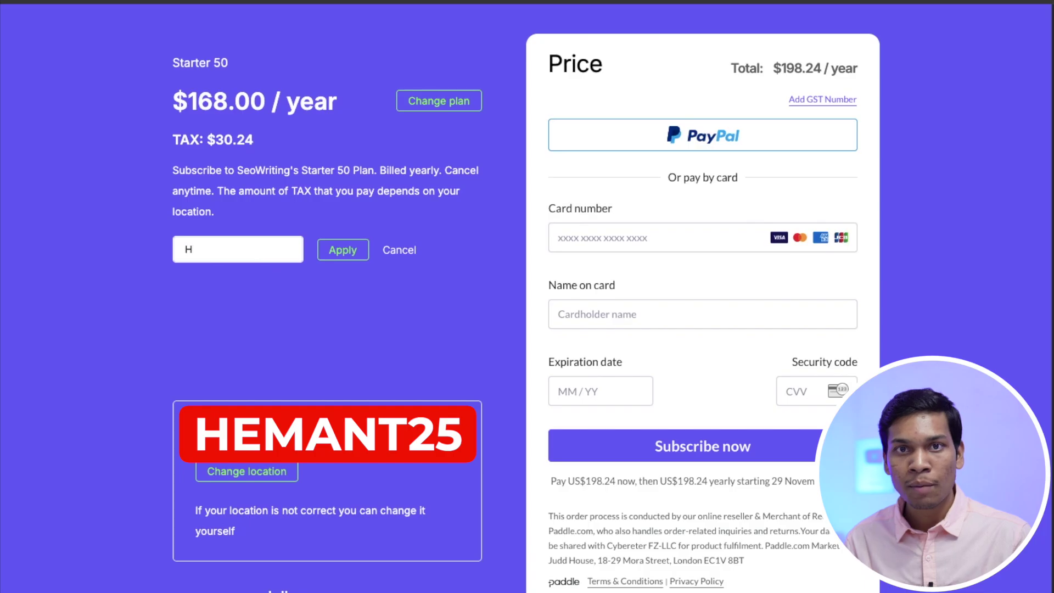
text(EMANT25)
click(340, 249)
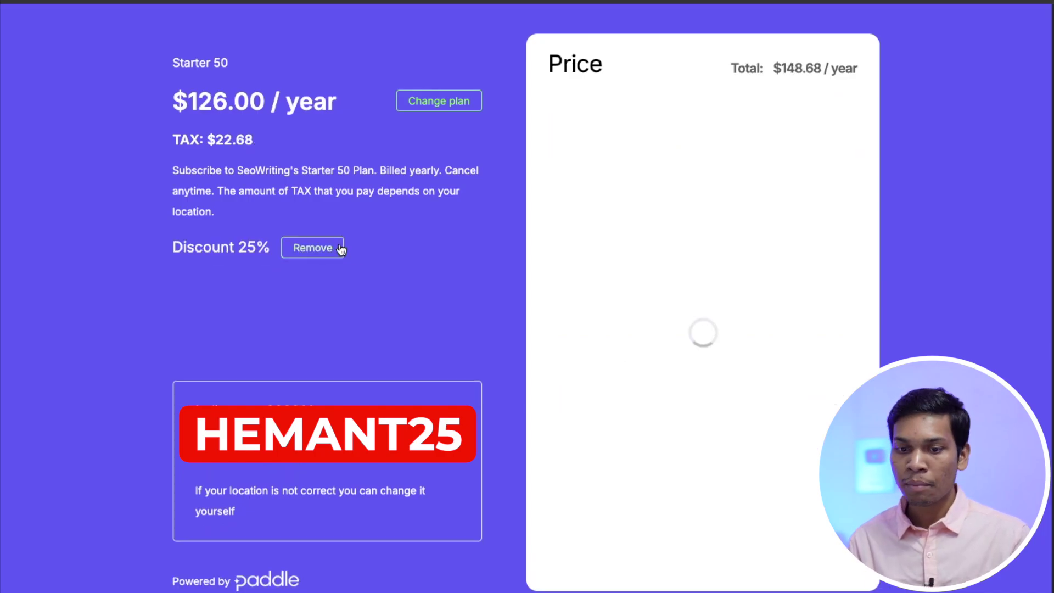
drag(173, 247, 270, 244)
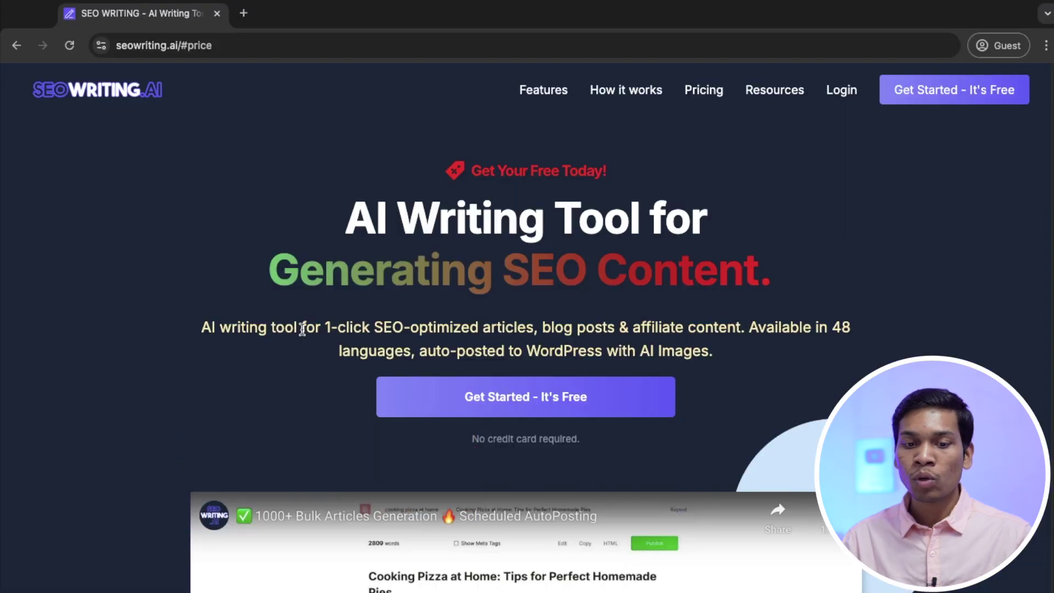